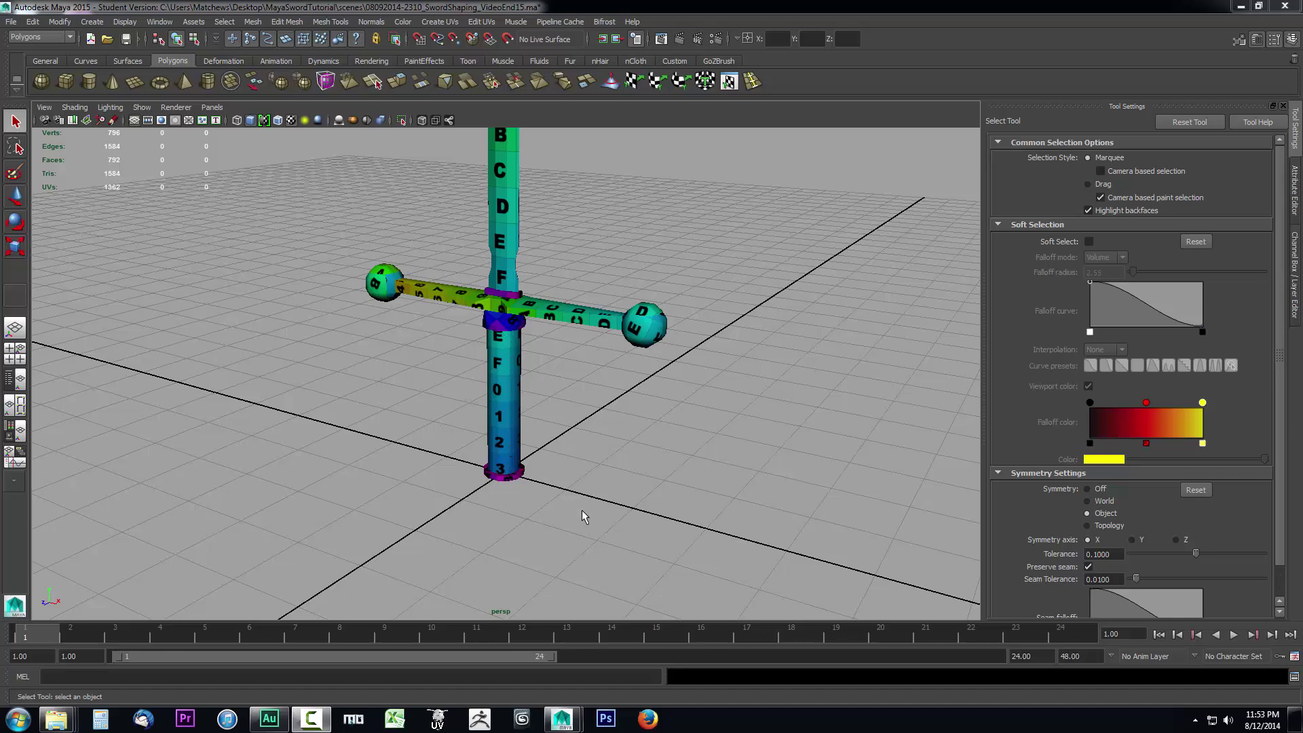
Select the sword mesh, switch it to edge selection and turn symmetry off.
{"action": "scroll", "coordinate": [579, 518], "scroll_direction": "up", "scroll_amount": 2}
{"action": "scroll", "coordinate": [574, 527], "scroll_direction": "up", "scroll_amount": 2}
{"action": "middle_click_drag", "start_coordinate": [573, 527], "coordinate": [597, 457], "text": "alt"}
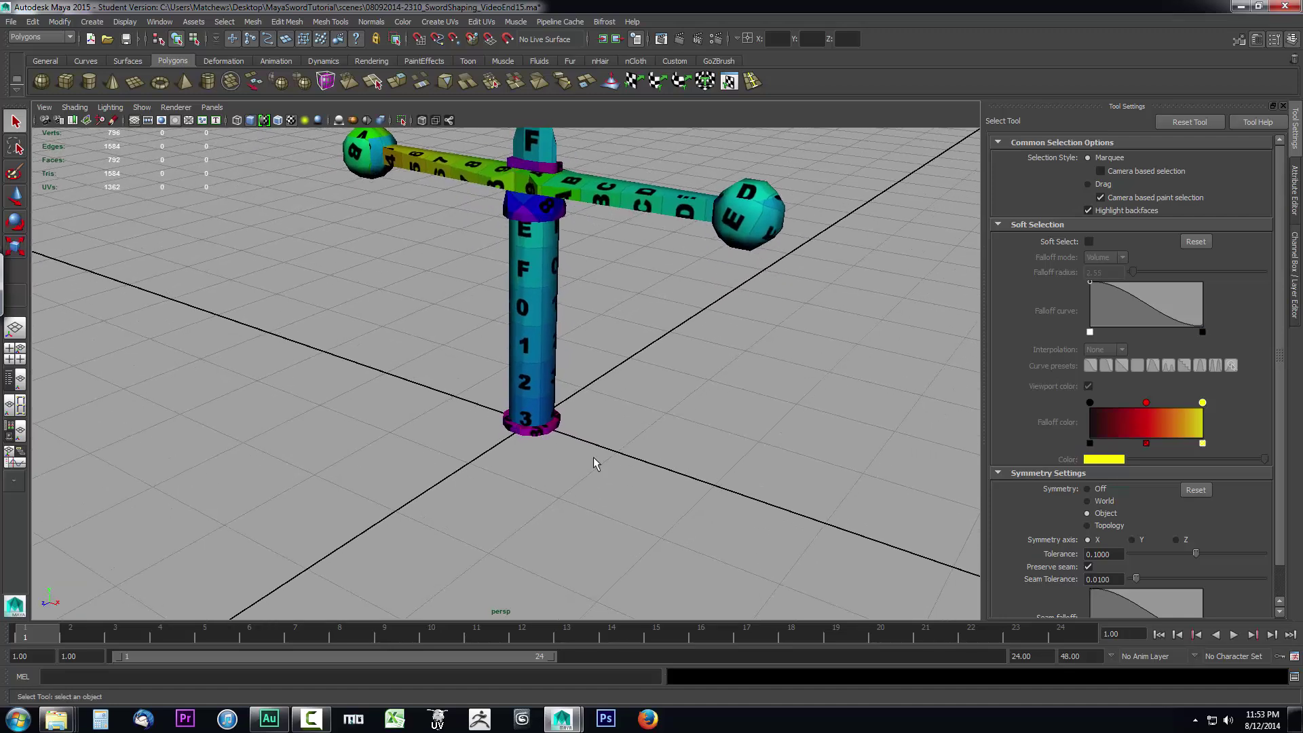
{"action": "scroll", "coordinate": [567, 451], "scroll_direction": "up", "scroll_amount": 3}
{"action": "left_click", "coordinate": [555, 422]}
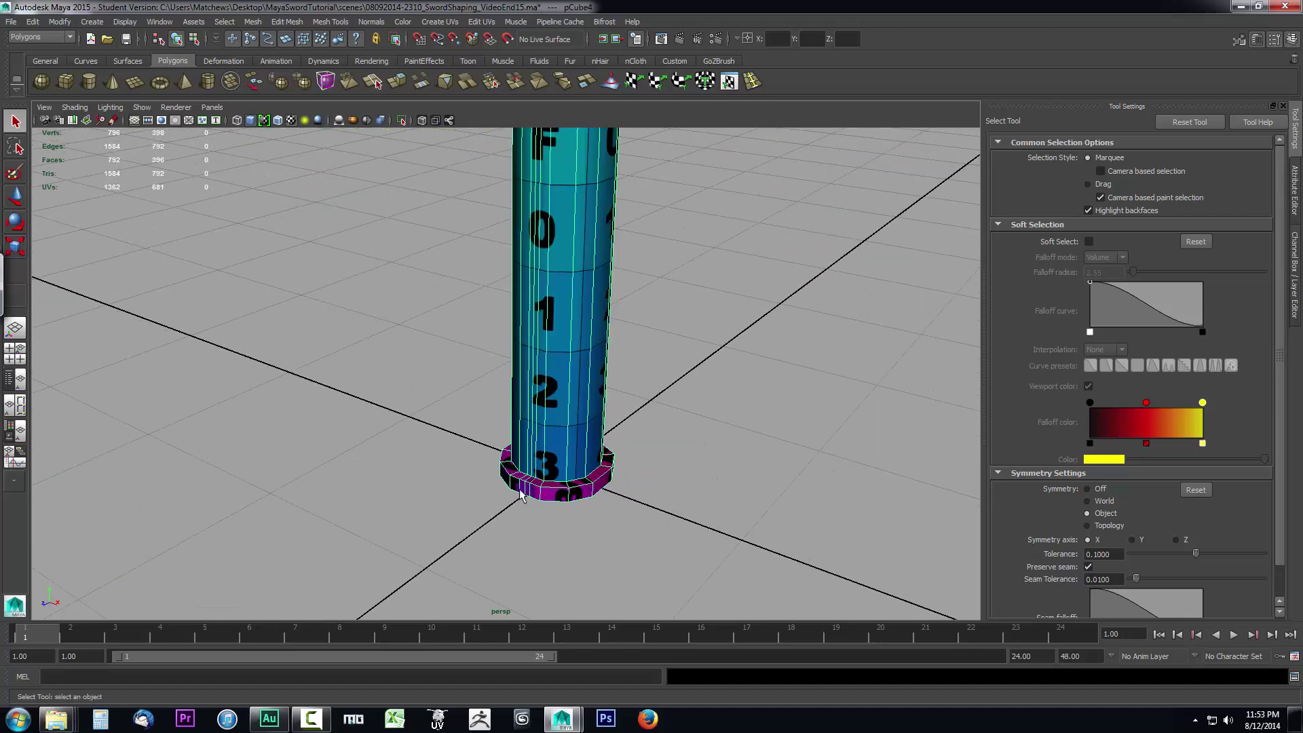
{"action": "left_click_drag", "start_coordinate": [733, 436], "coordinate": [595, 460], "text": "alt"}
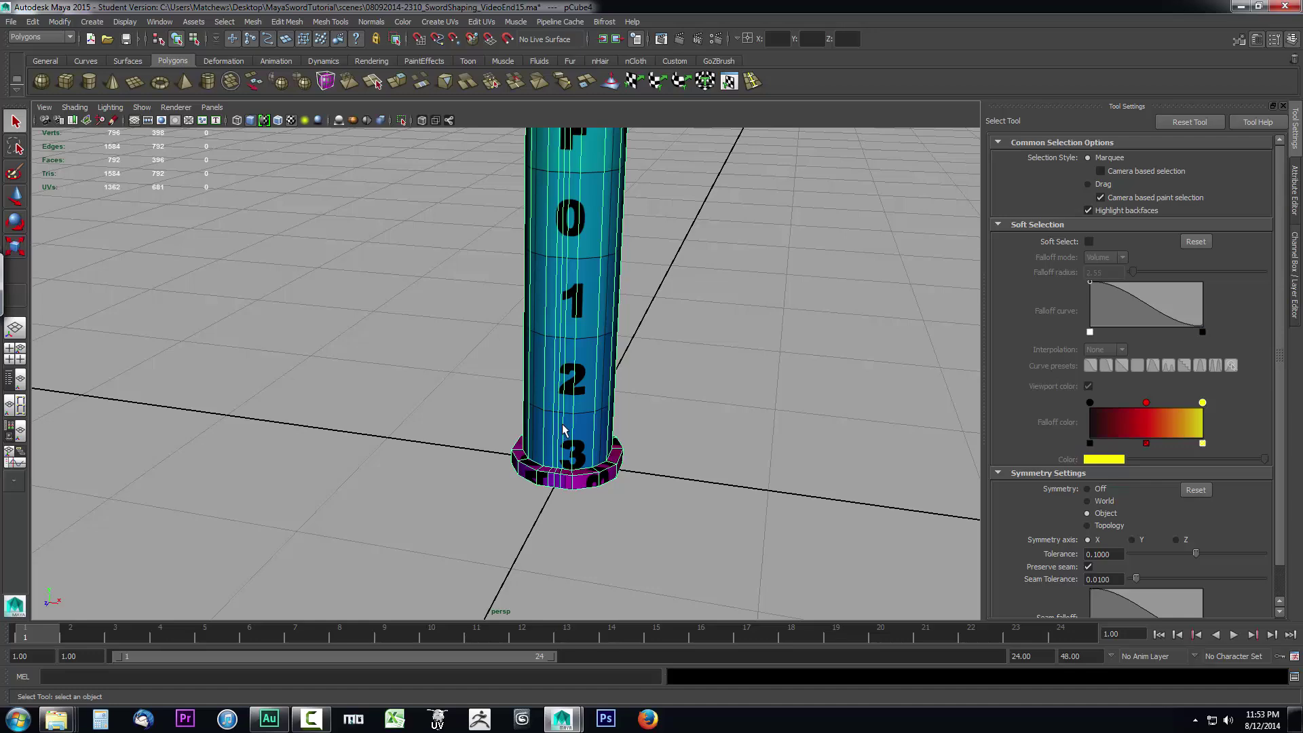
{"action": "scroll", "coordinate": [572, 433], "scroll_direction": "up", "scroll_amount": 3}
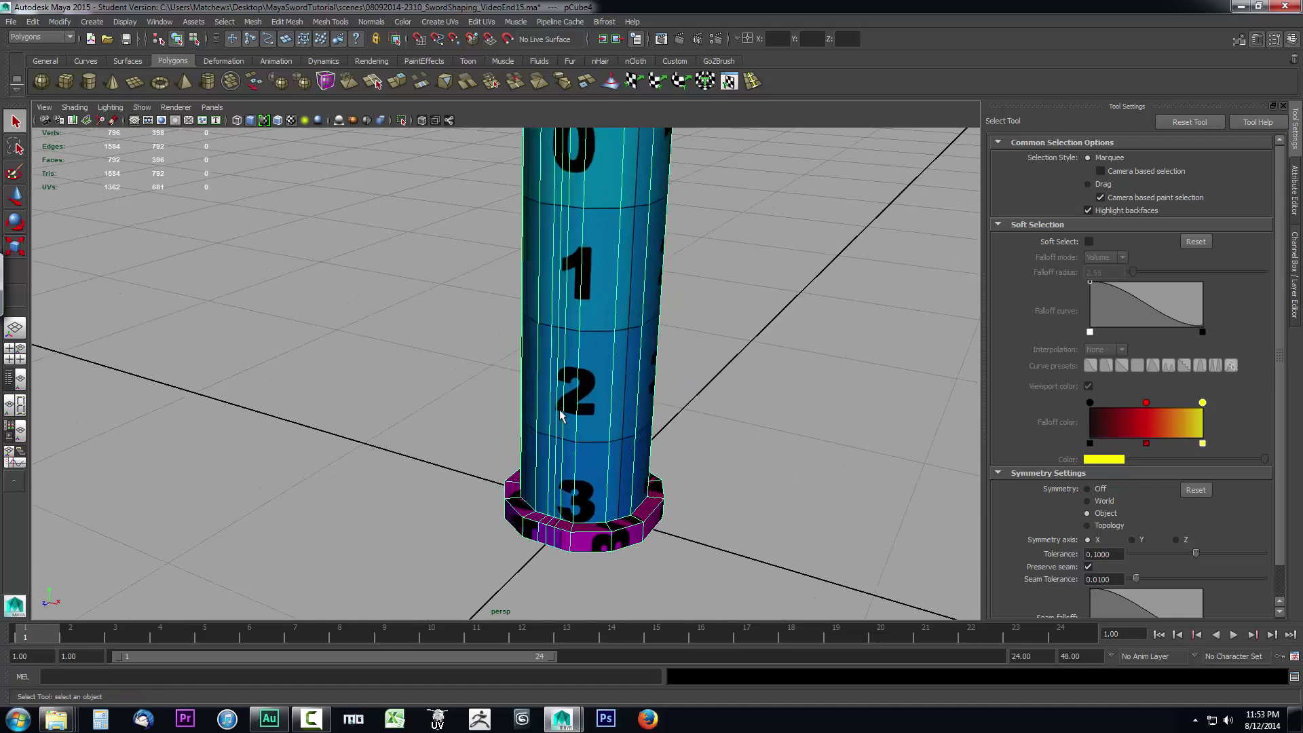
{"action": "right_click_drag", "start_coordinate": [559, 409], "coordinate": [559, 380]}
{"action": "left_click", "coordinate": [555, 539]}
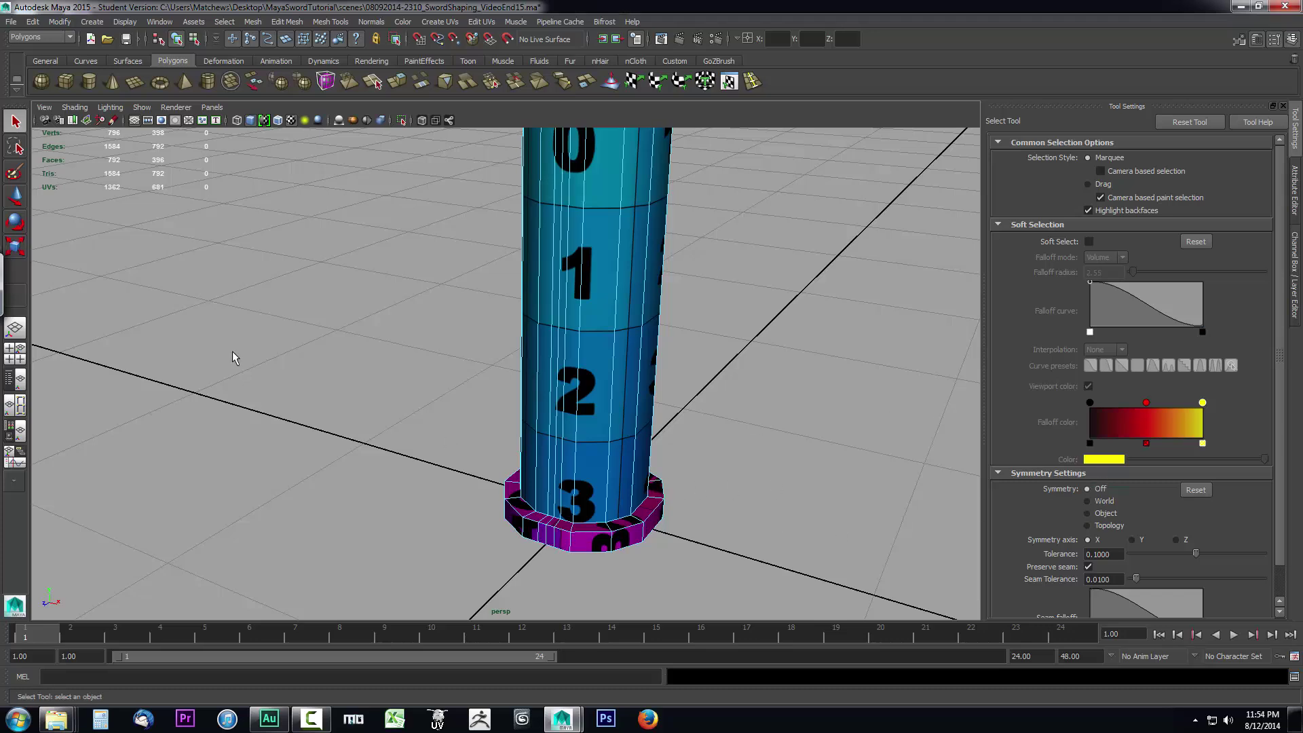
Select the surplus closely spaced vertical edges on one side of the grip, from the collar to the bottom ring.
{"action": "left_click", "coordinate": [554, 539]}
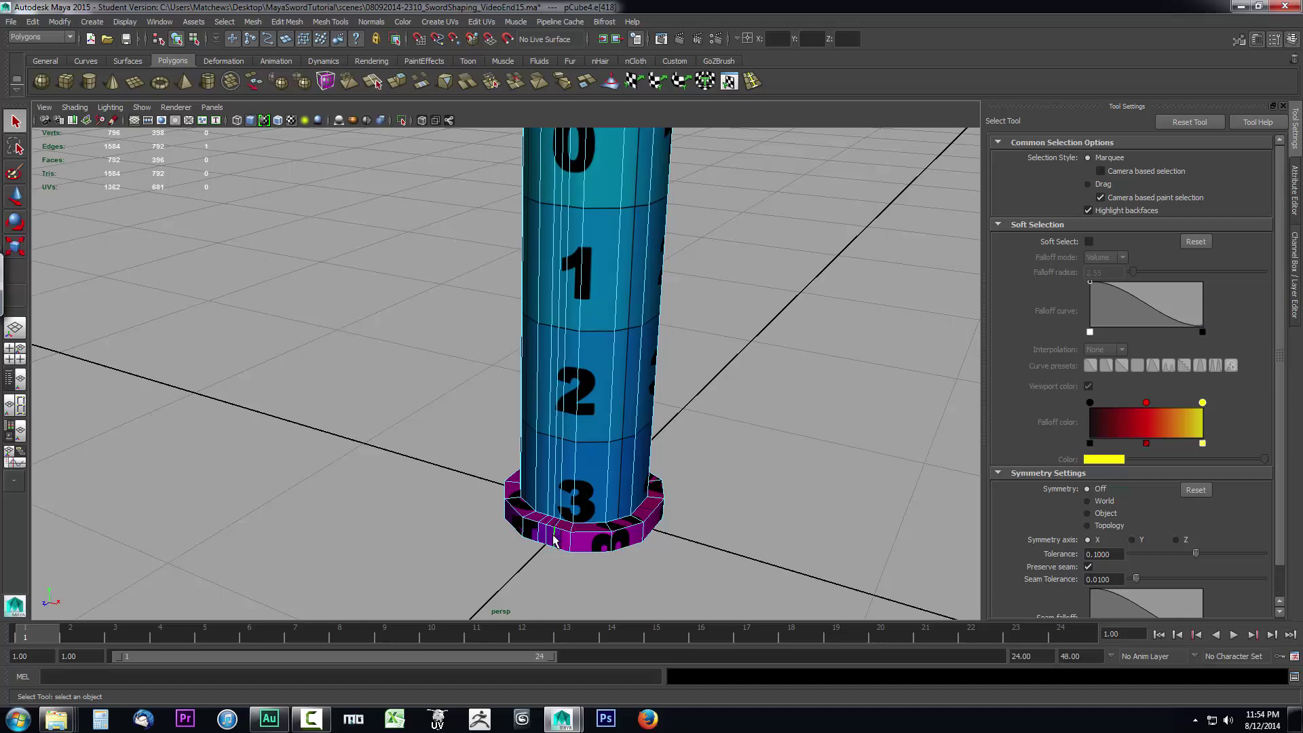
{"action": "left_click_drag", "start_coordinate": [698, 358], "coordinate": [591, 315], "text": "alt"}
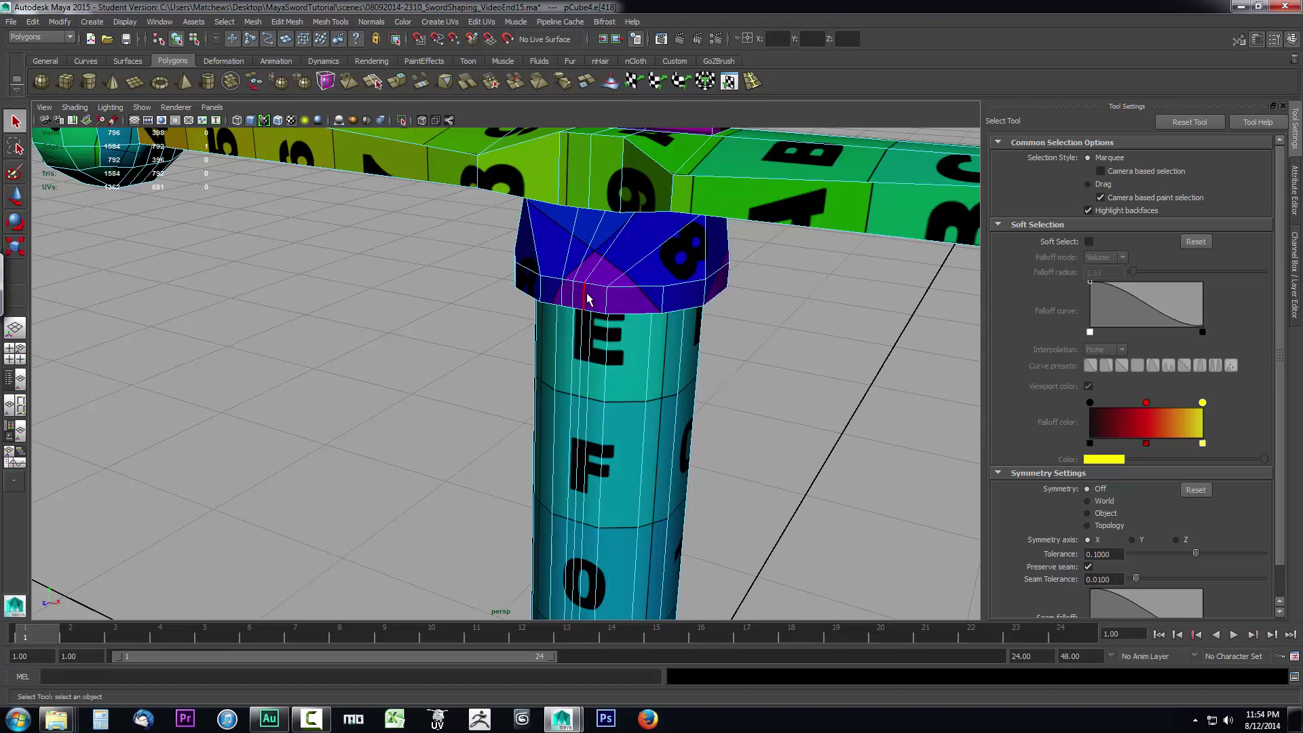
{"action": "double_click", "coordinate": [608, 368]}
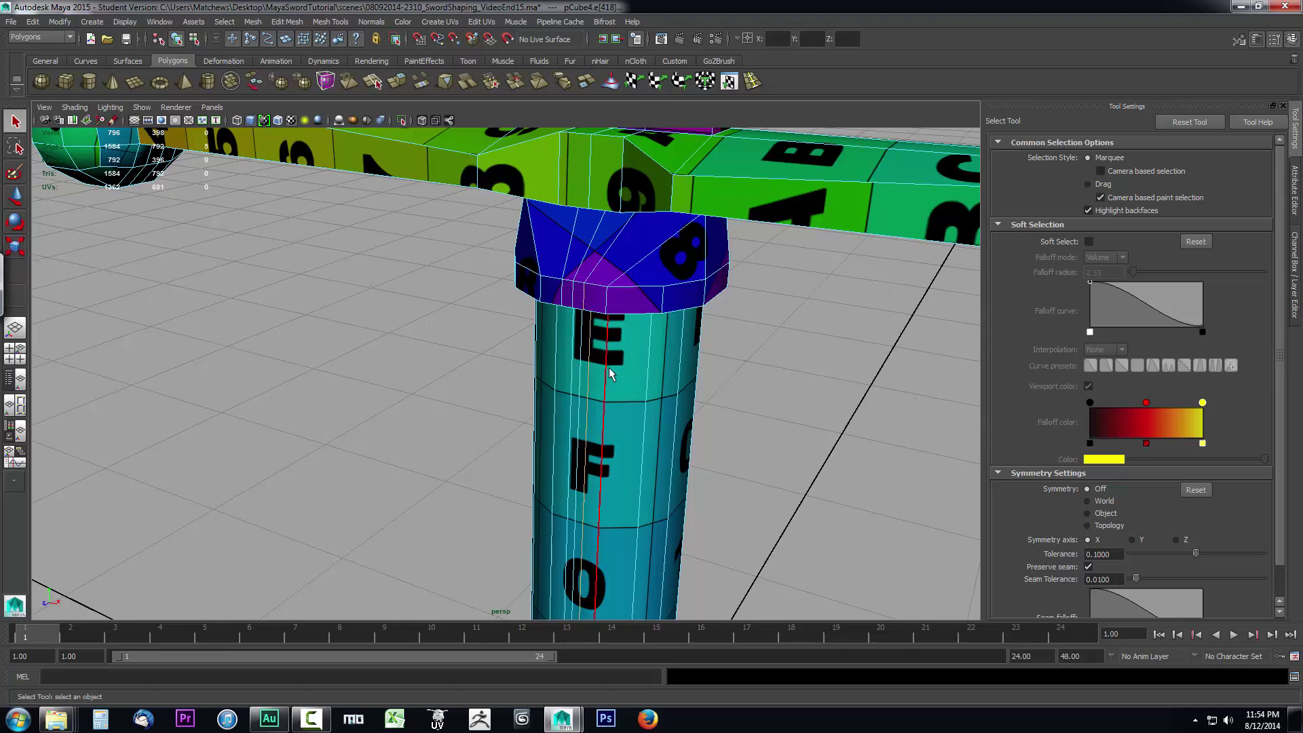
{"action": "left_click_drag", "start_coordinate": [609, 368], "coordinate": [631, 444], "text": "alt"}
{"action": "middle_click_drag", "start_coordinate": [631, 445], "coordinate": [617, 218], "text": "alt"}
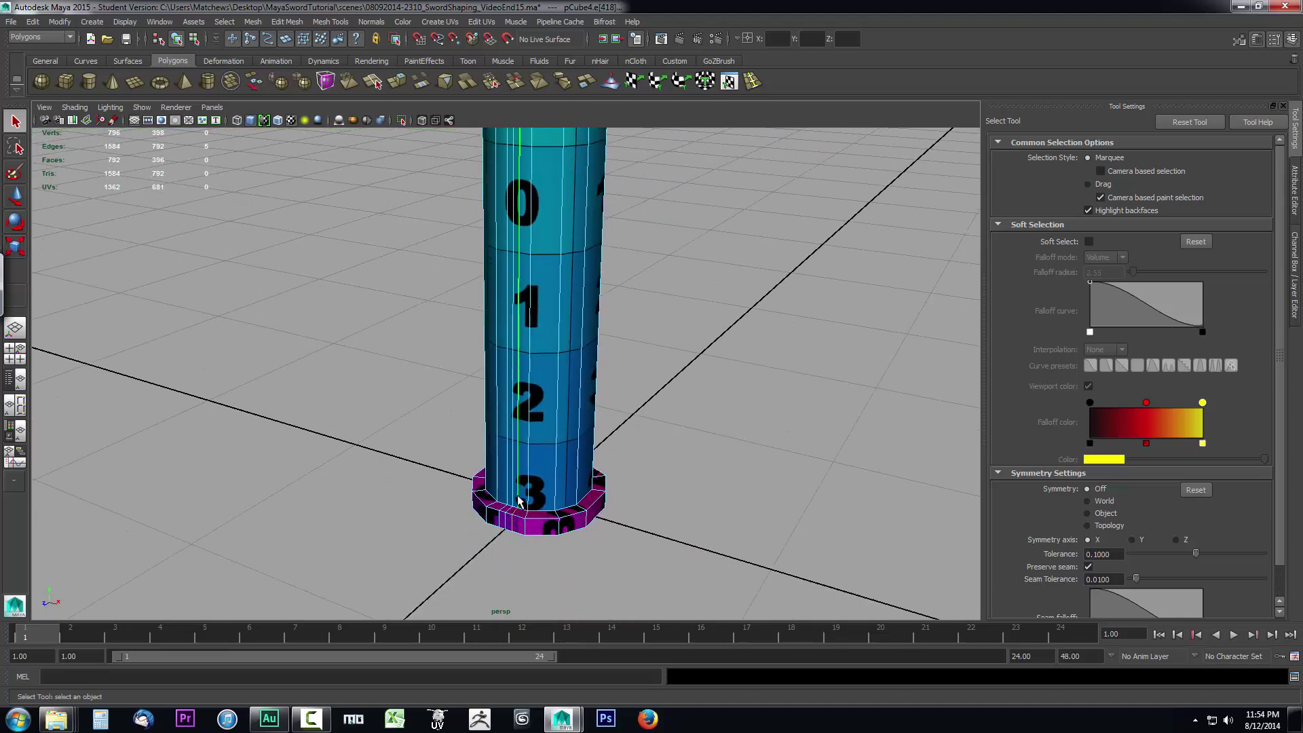
{"action": "middle_click_drag", "start_coordinate": [655, 285], "coordinate": [523, 365], "text": "alt"}
{"action": "left_click", "coordinate": [532, 348]}
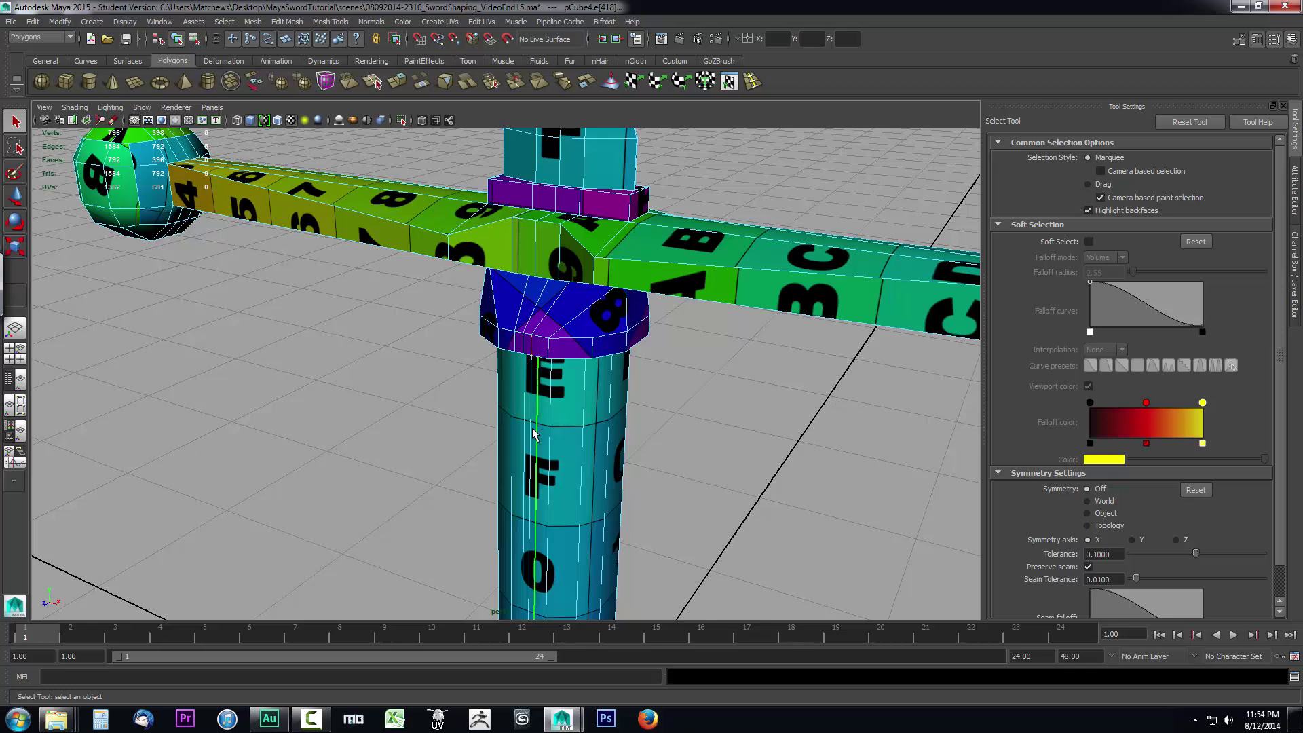
{"action": "middle_click_drag", "start_coordinate": [533, 360], "coordinate": [651, 256], "text": "alt"}
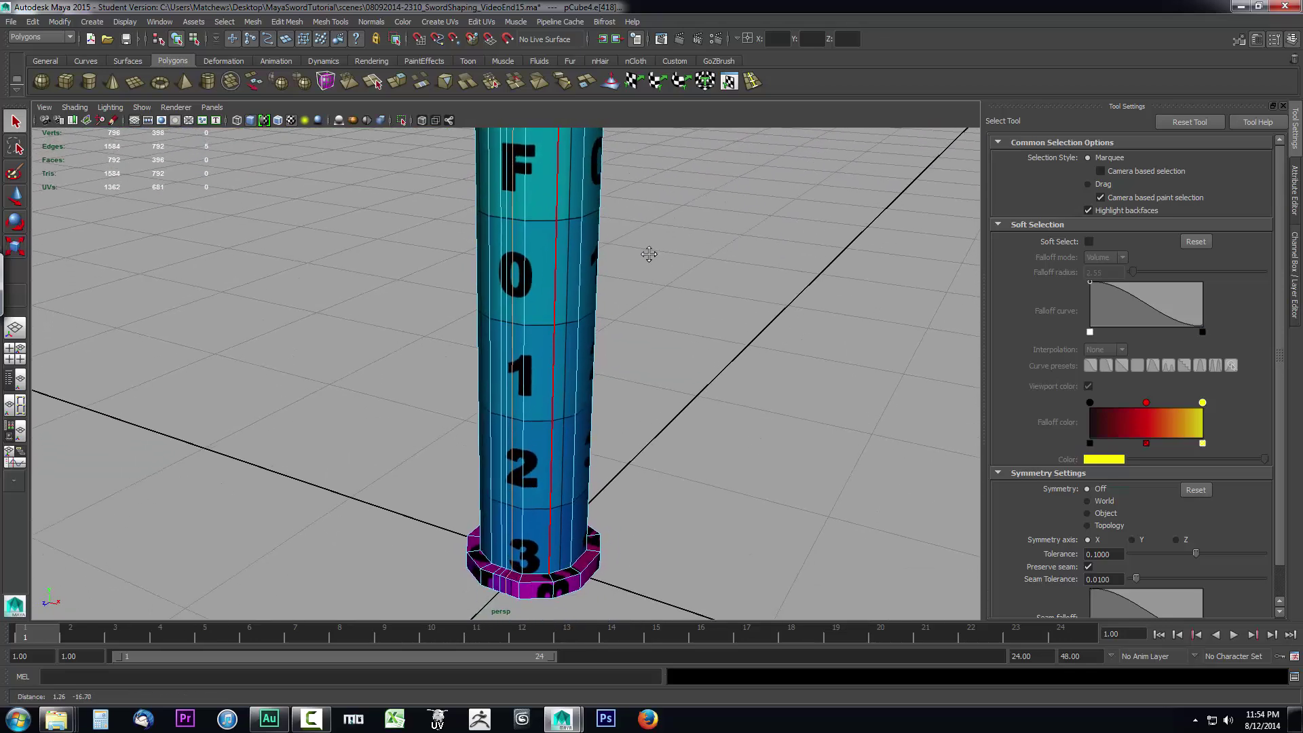
{"action": "middle_click_drag", "start_coordinate": [699, 304], "coordinate": [696, 590], "text": "alt"}
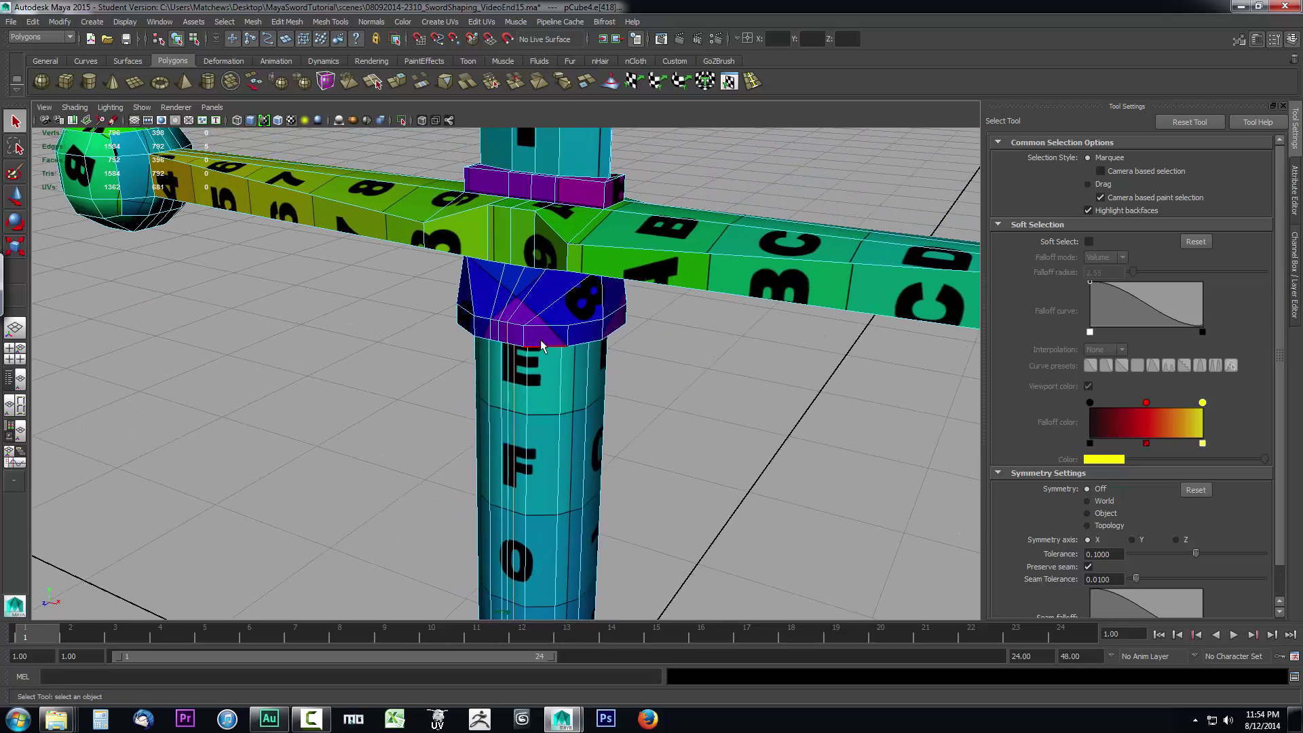
{"action": "middle_click_drag", "start_coordinate": [582, 523], "coordinate": [590, 218], "text": "alt"}
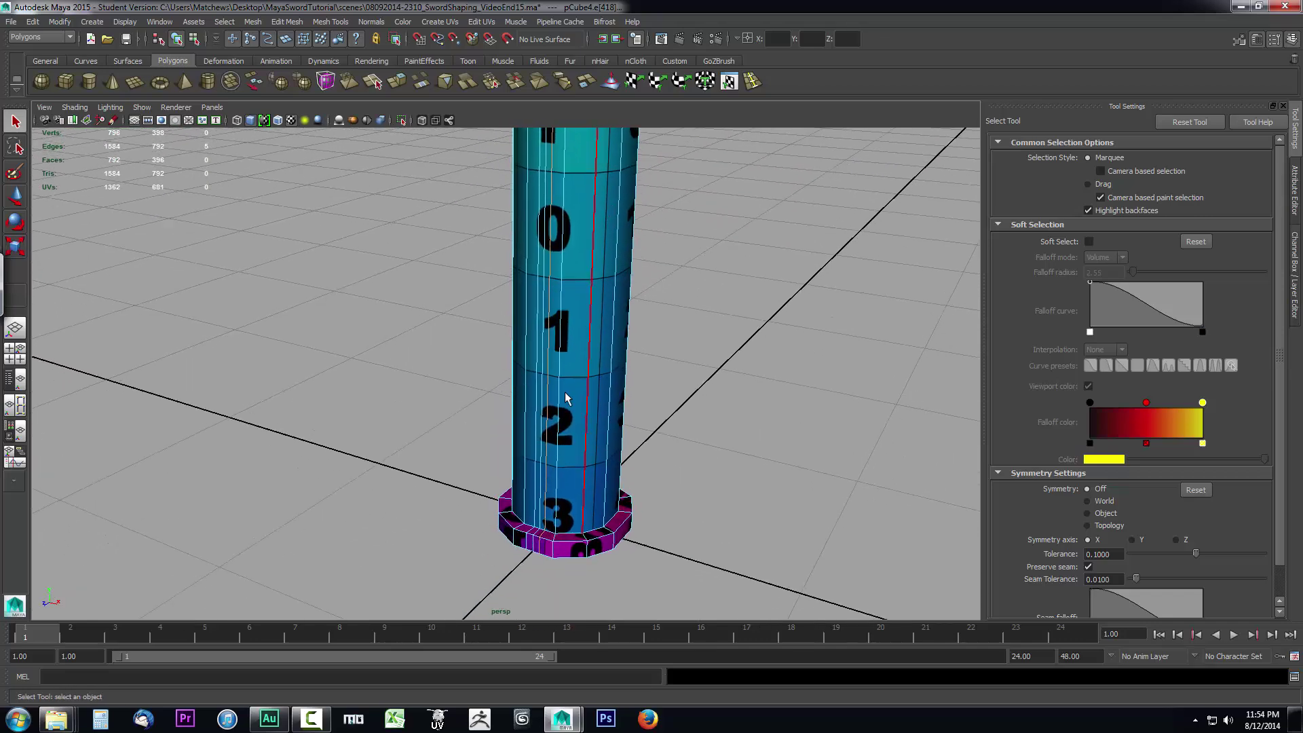
{"action": "left_click", "coordinate": [527, 550], "text": "shift"}
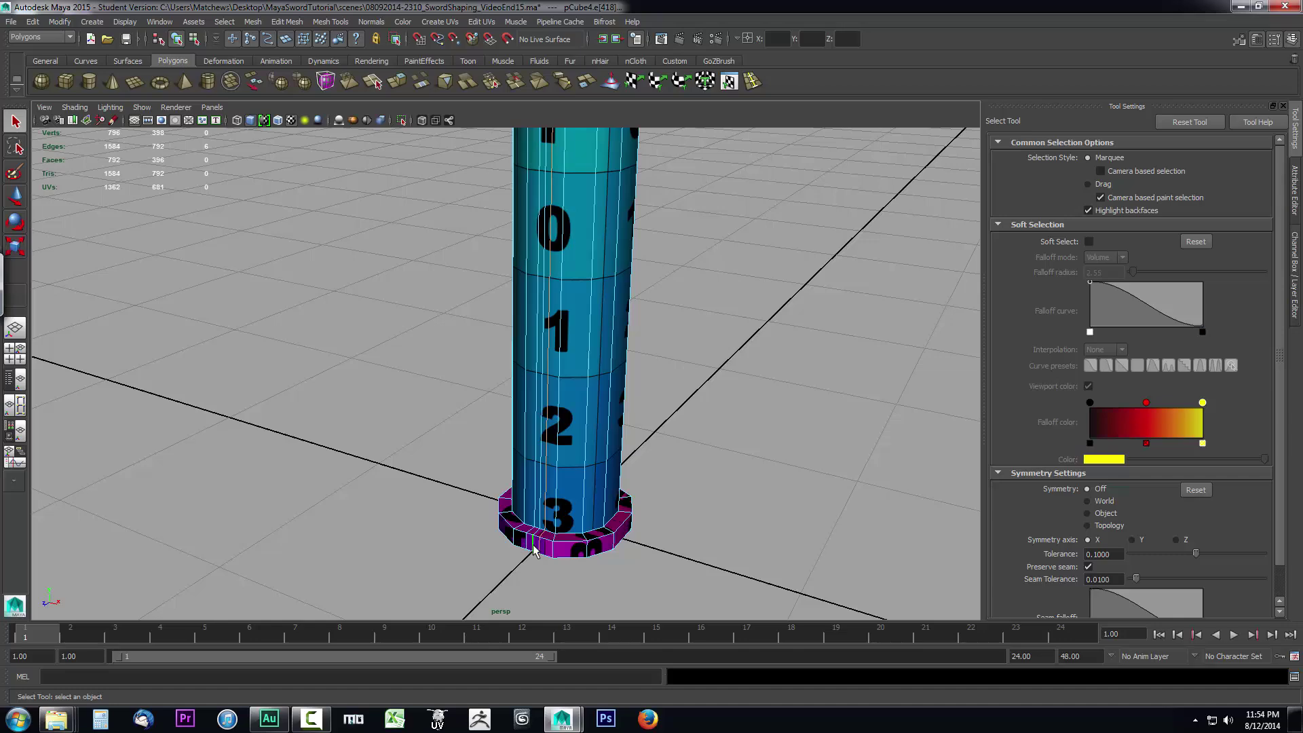
{"action": "middle_click_drag", "start_coordinate": [684, 294], "coordinate": [664, 497], "text": "alt"}
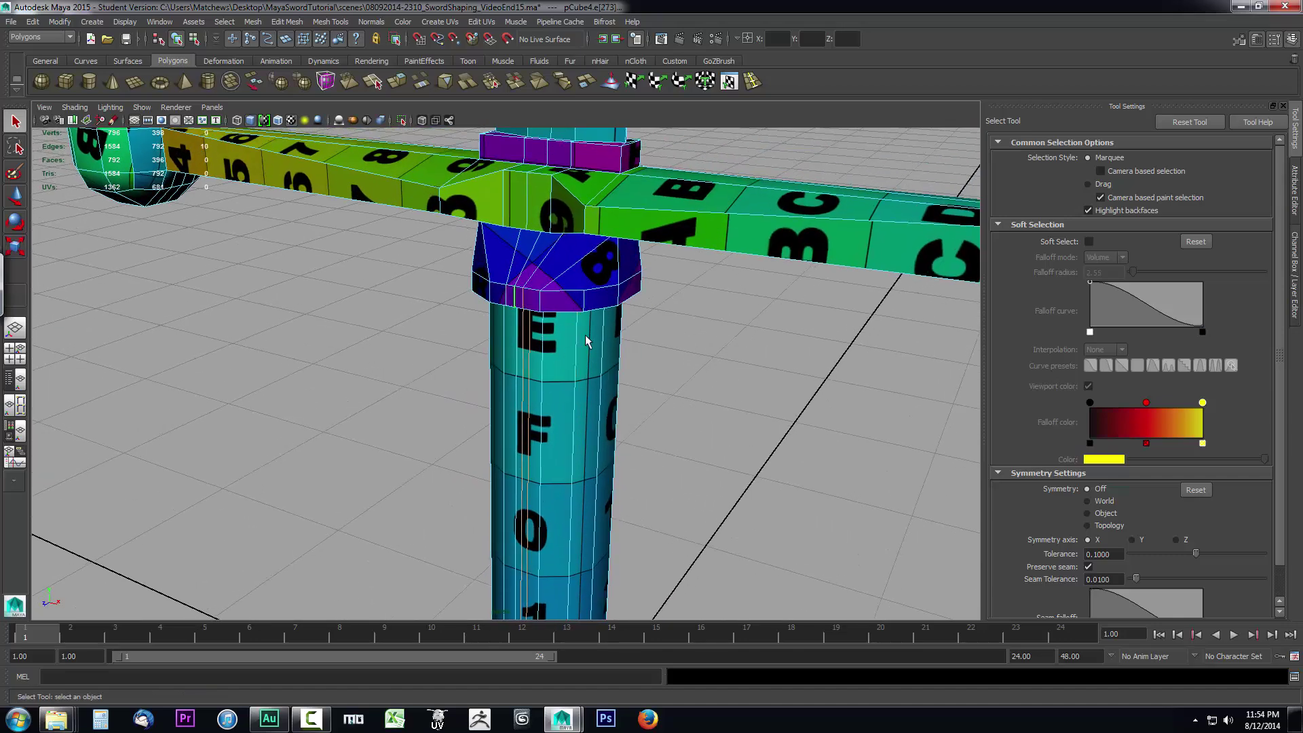
{"action": "middle_click_drag", "start_coordinate": [675, 471], "coordinate": [644, 436], "text": "alt"}
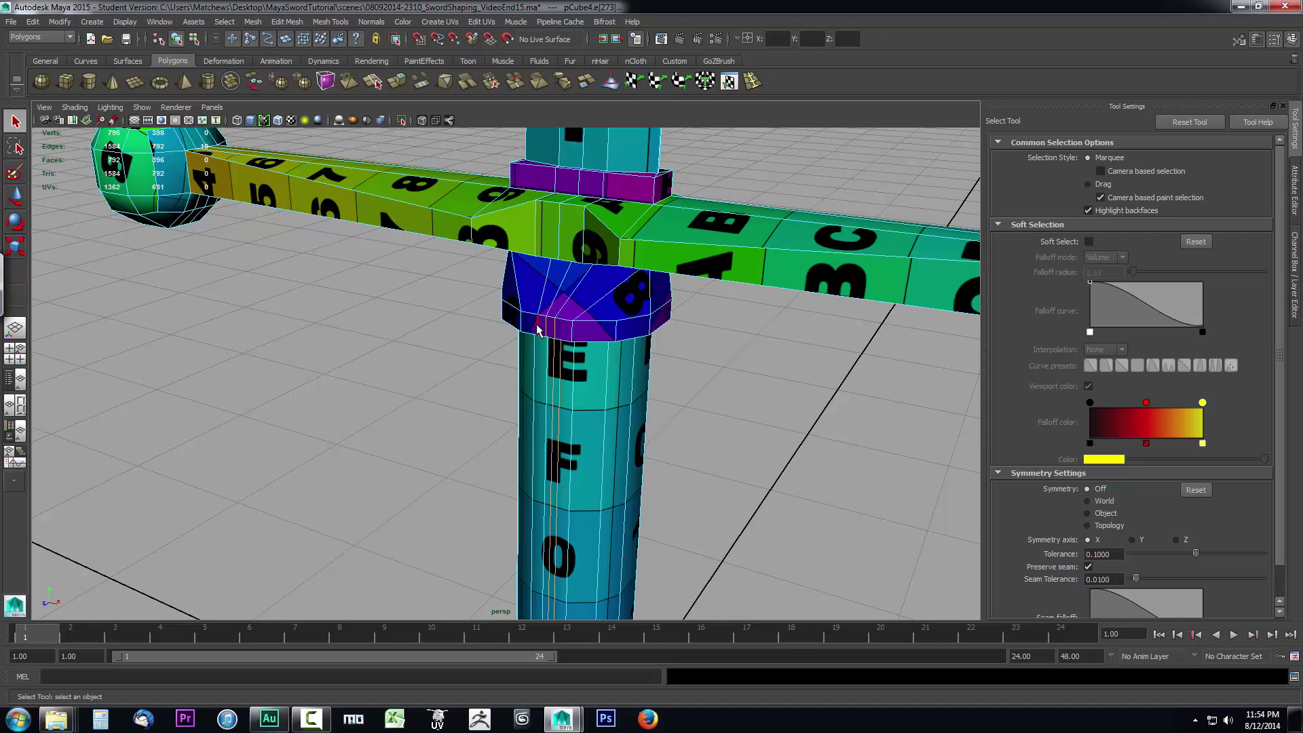
{"action": "middle_click_drag", "start_coordinate": [634, 480], "coordinate": [576, 469], "text": "alt"}
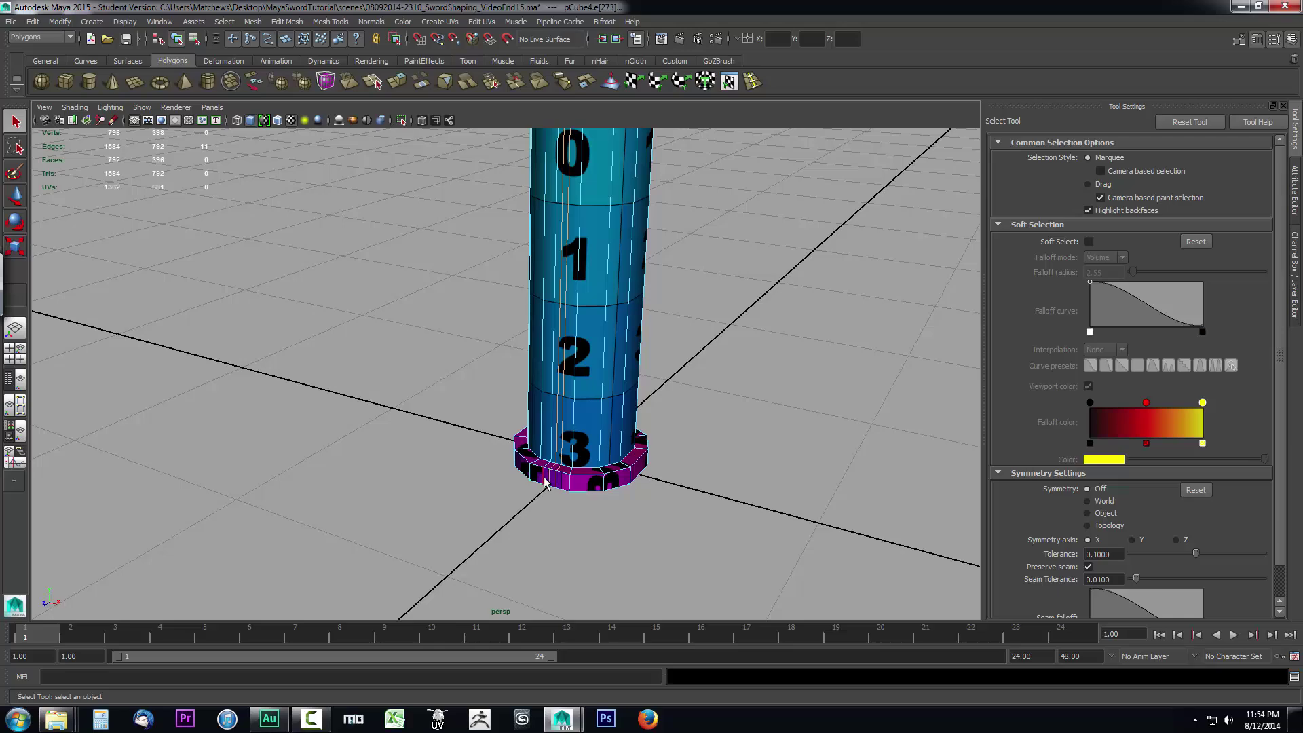
Add the matching surplus vertical edges on the opposite side of the grip to the selection and delete them all.
{"action": "left_click_drag", "start_coordinate": [785, 256], "coordinate": [678, 372], "text": "alt"}
{"action": "scroll", "coordinate": [643, 378], "scroll_direction": "up", "scroll_amount": 4}
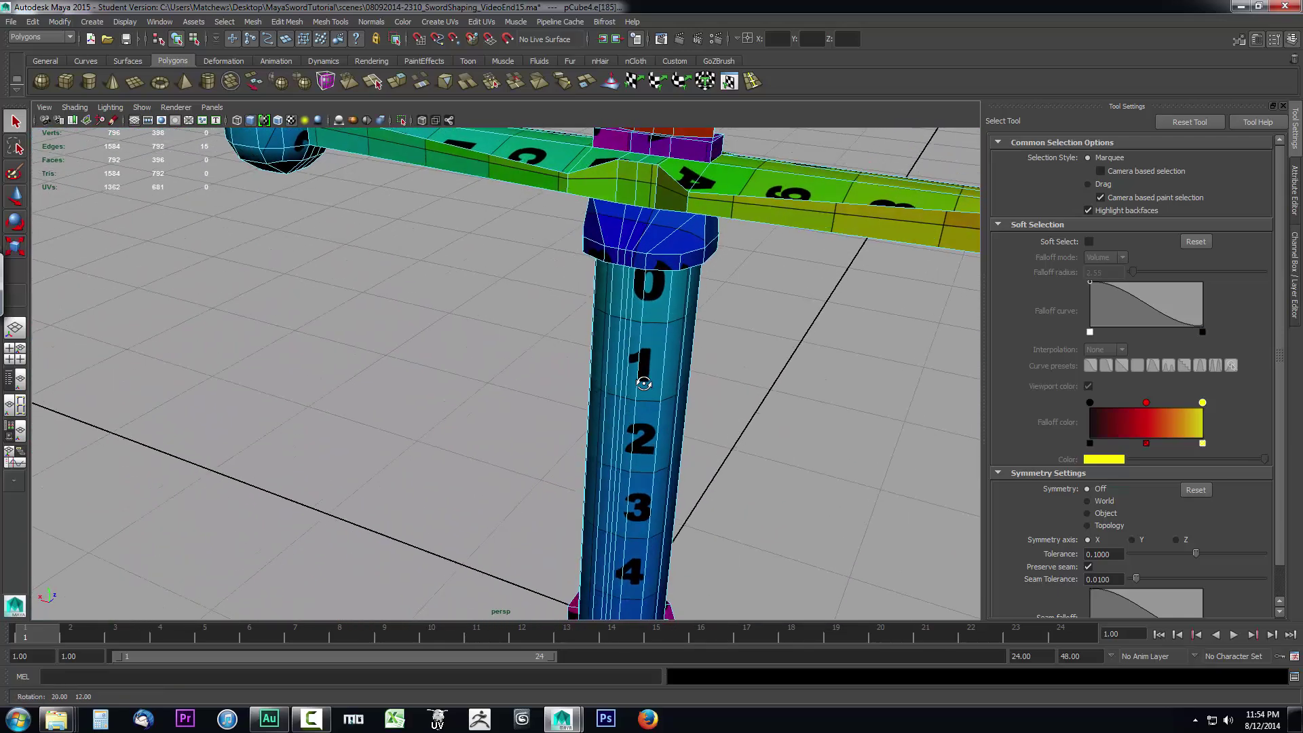
{"action": "left_click", "coordinate": [644, 377], "text": "shift"}
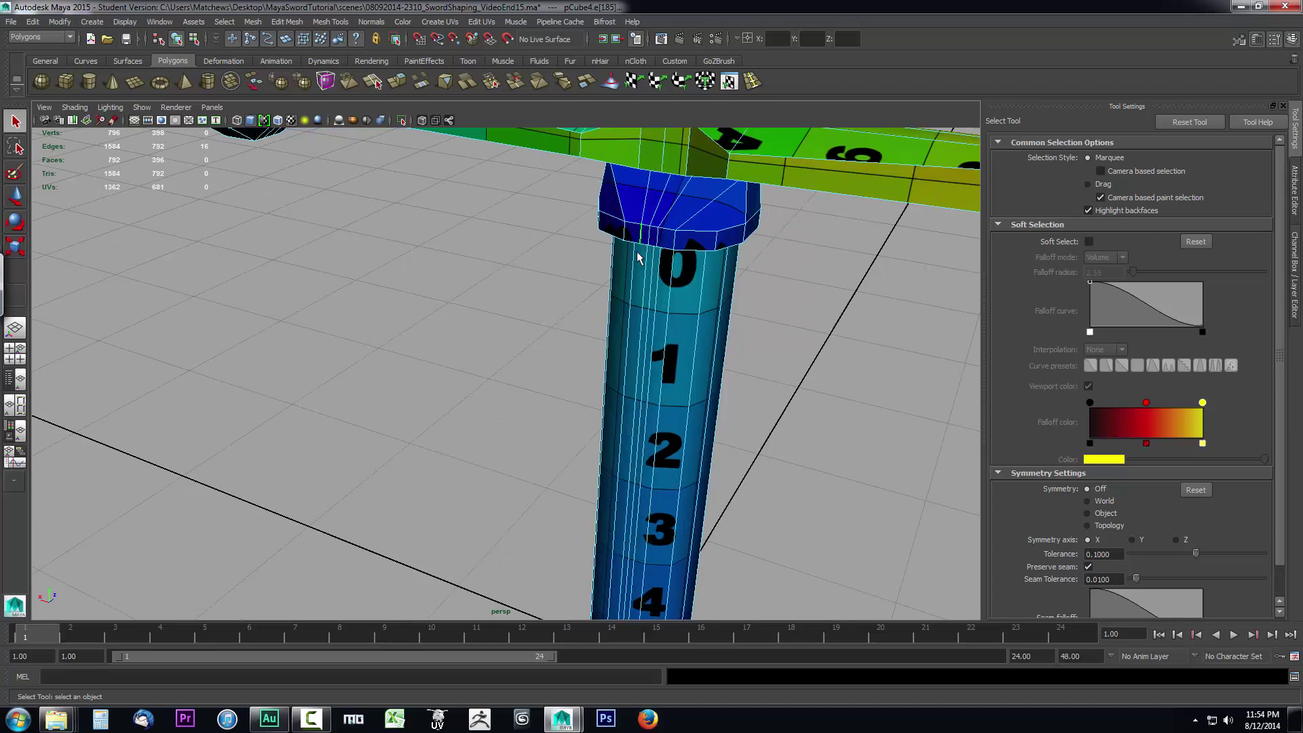
{"action": "middle_click_drag", "start_coordinate": [664, 451], "coordinate": [670, 231], "text": "alt"}
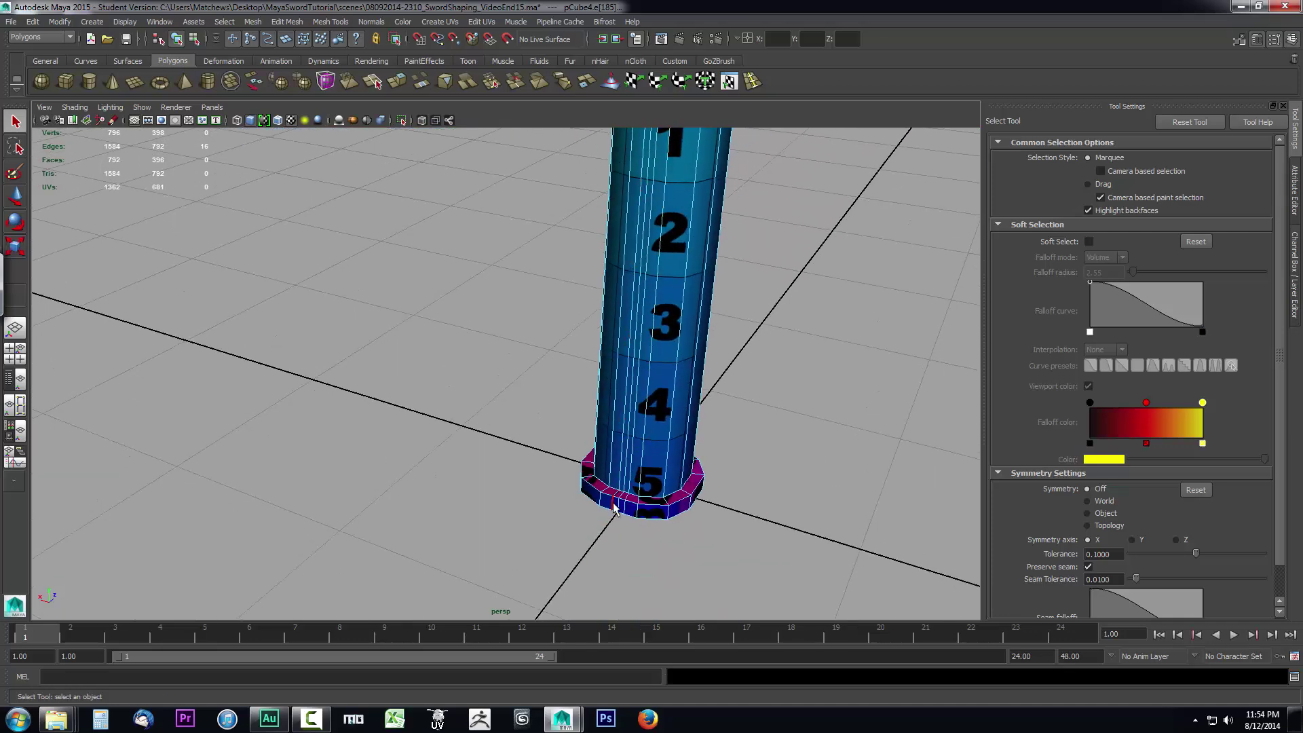
{"action": "middle_click_drag", "start_coordinate": [653, 453], "coordinate": [655, 241], "text": "alt"}
{"action": "left_click", "coordinate": [585, 251], "text": "shift"}
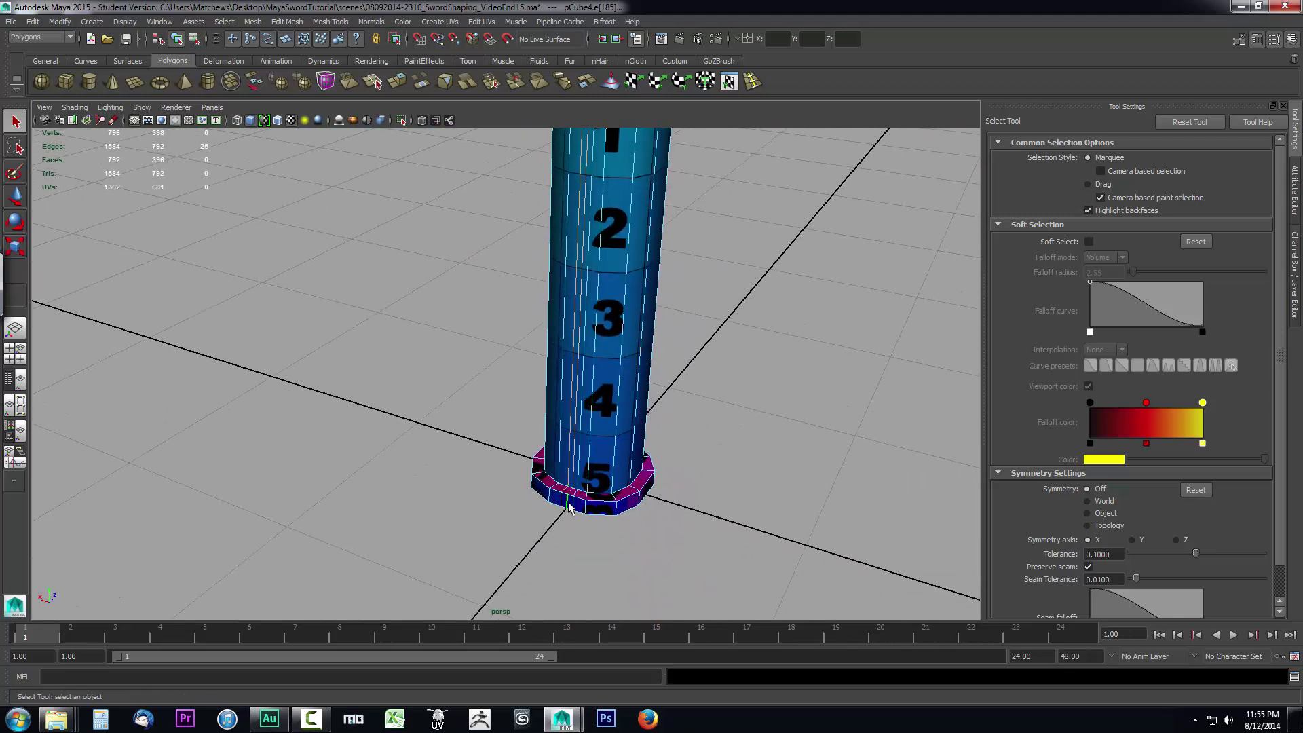
{"action": "middle_click_drag", "start_coordinate": [681, 299], "coordinate": [646, 515], "text": "alt"}
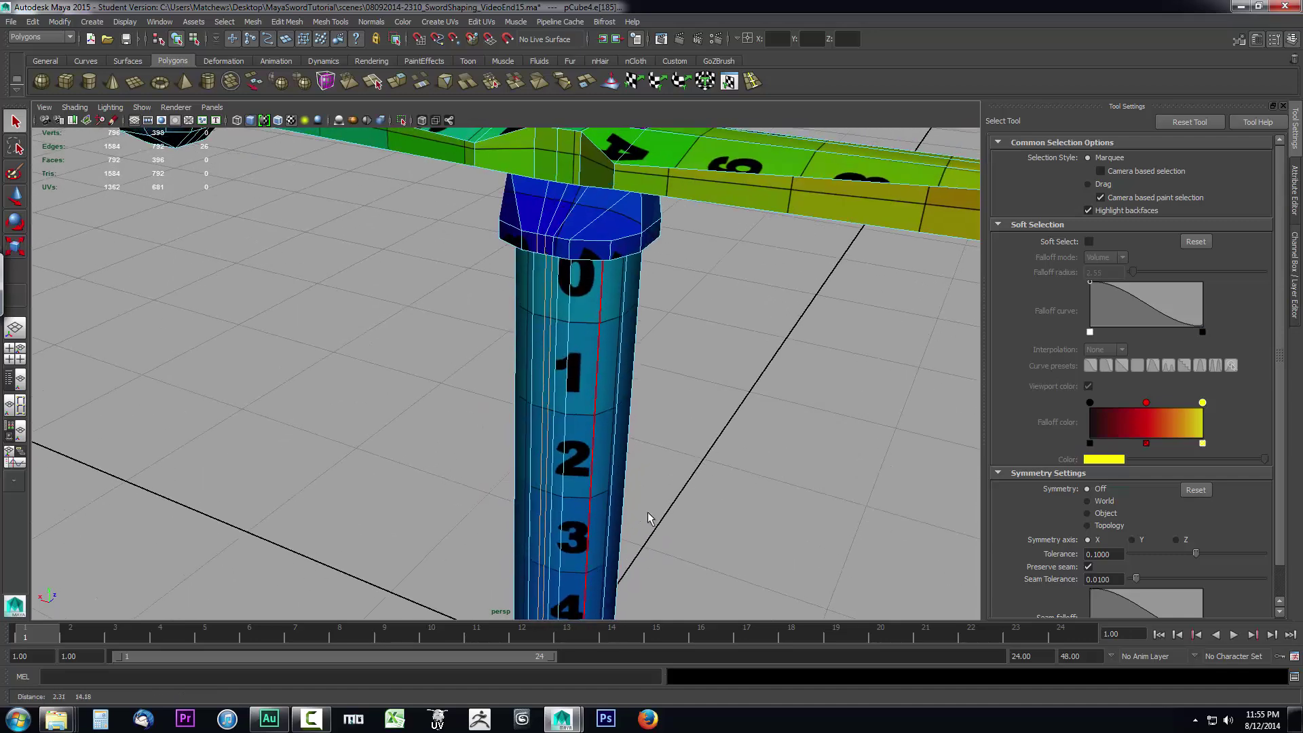
{"action": "double_click", "coordinate": [555, 252], "text": "shift"}
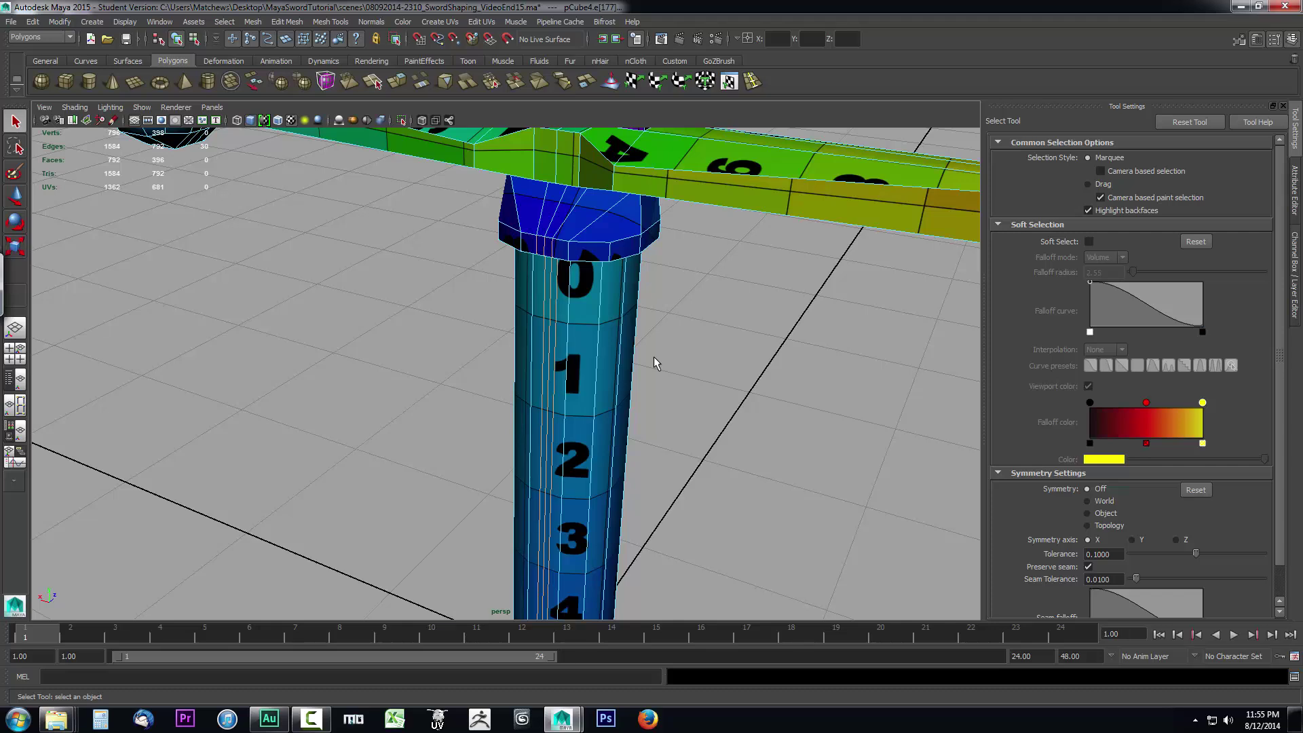
{"action": "key", "text": "Delete"}
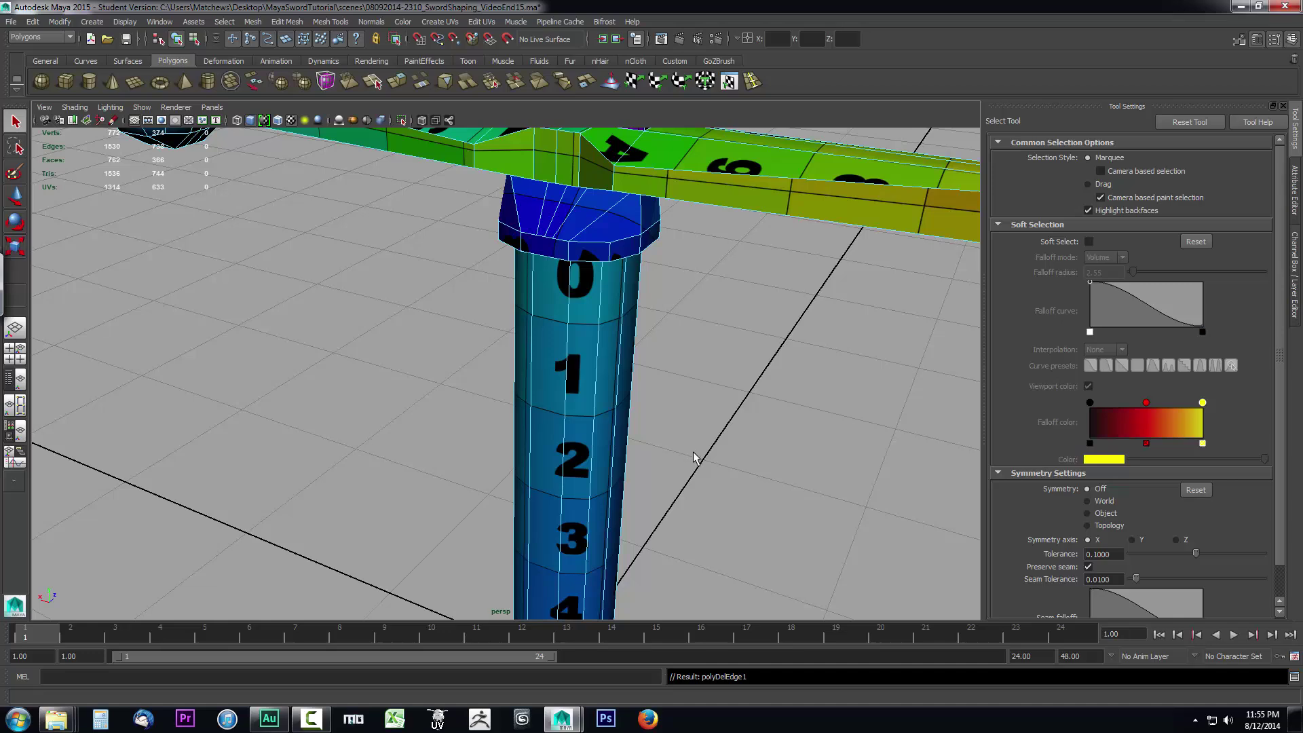
Insert an edge loop around the grip just above the bottom ring, with Maintain position at Relative distance from edge.
{"action": "left_click_drag", "start_coordinate": [698, 437], "coordinate": [710, 381], "text": "alt"}
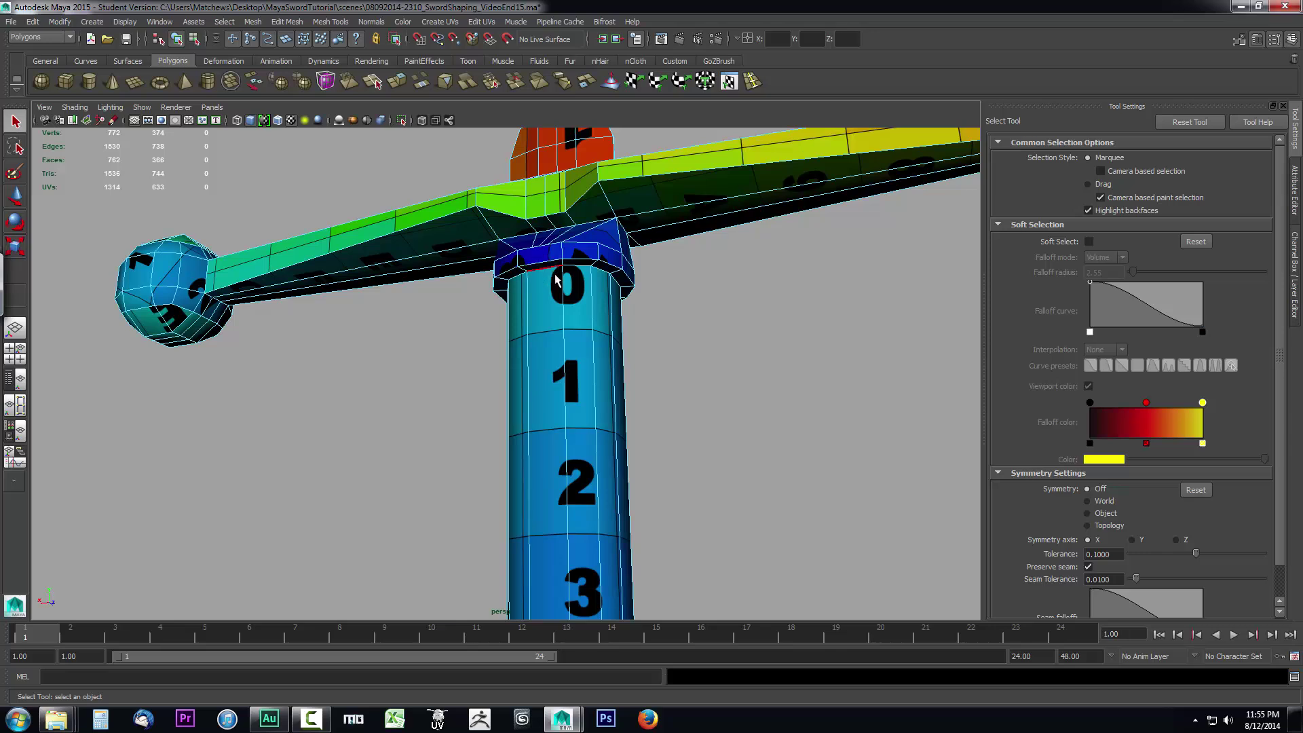
{"action": "left_click_drag", "start_coordinate": [763, 352], "coordinate": [750, 397], "text": "alt"}
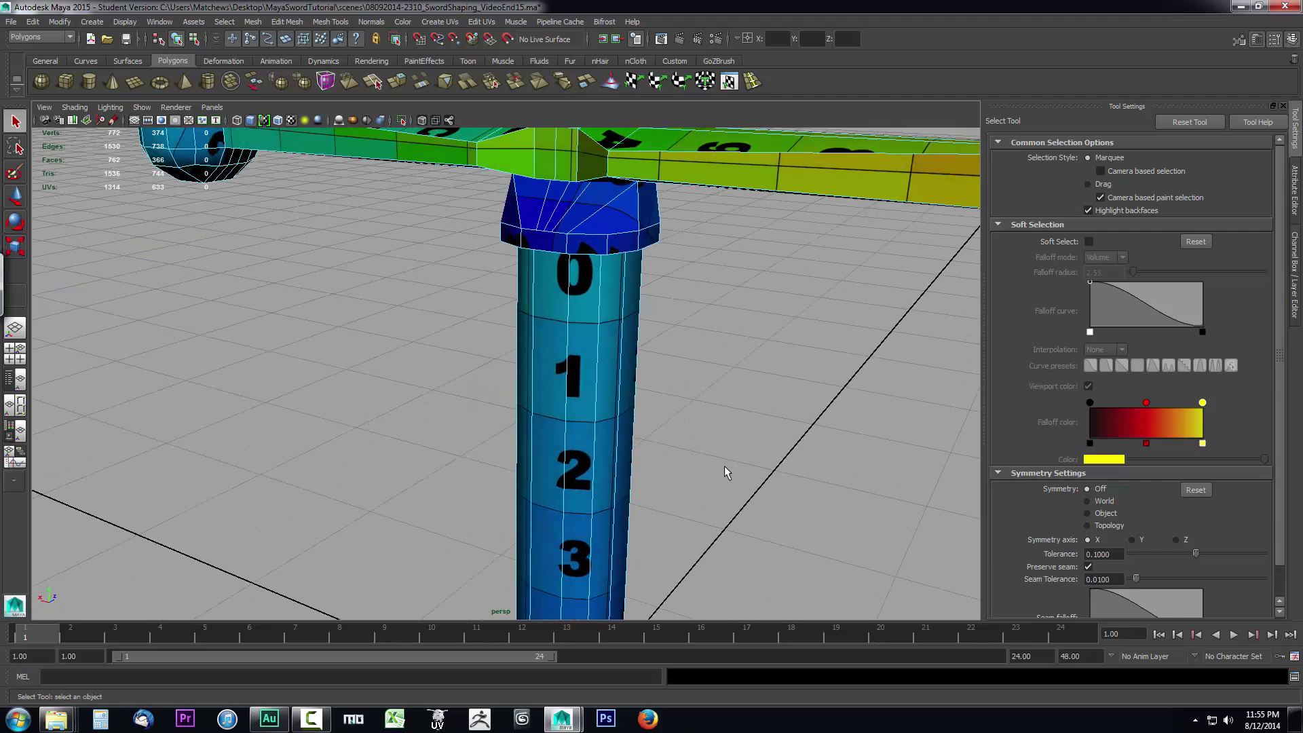
{"action": "left_click_drag", "start_coordinate": [728, 491], "coordinate": [699, 243], "text": "alt"}
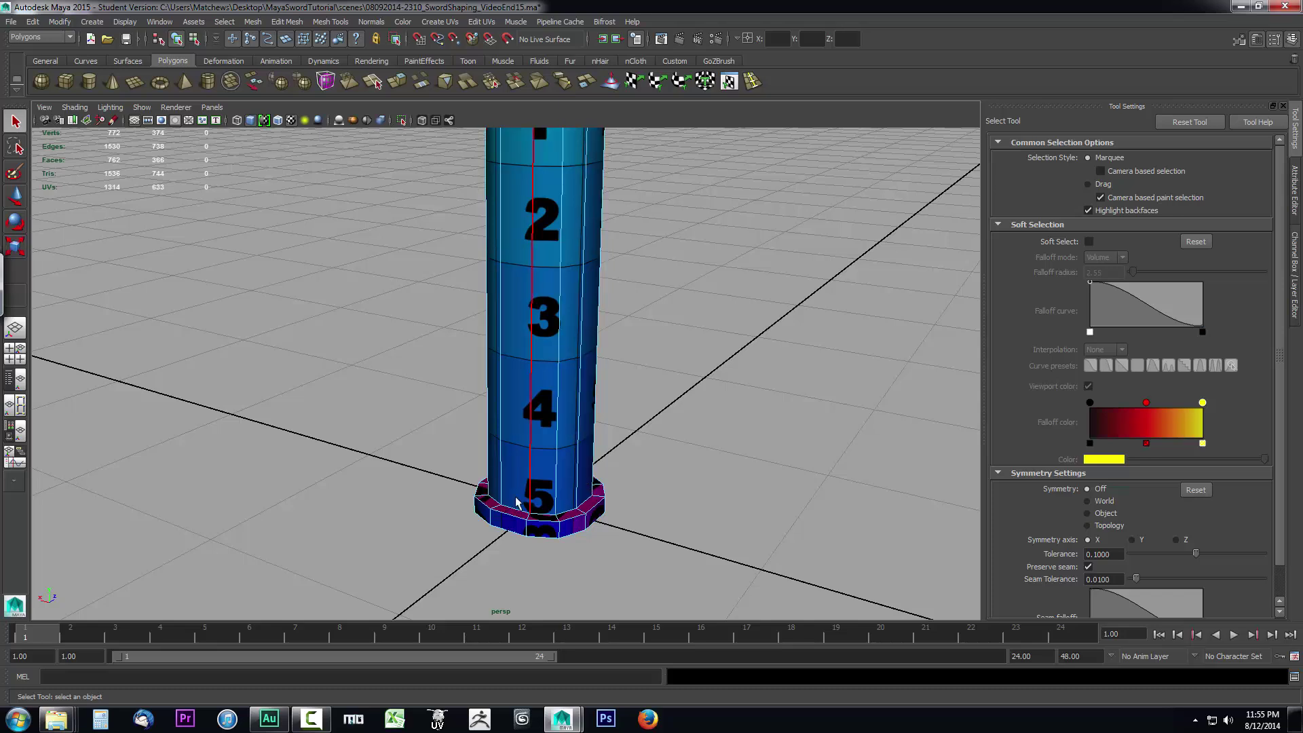
{"action": "left_click", "coordinate": [753, 82]}
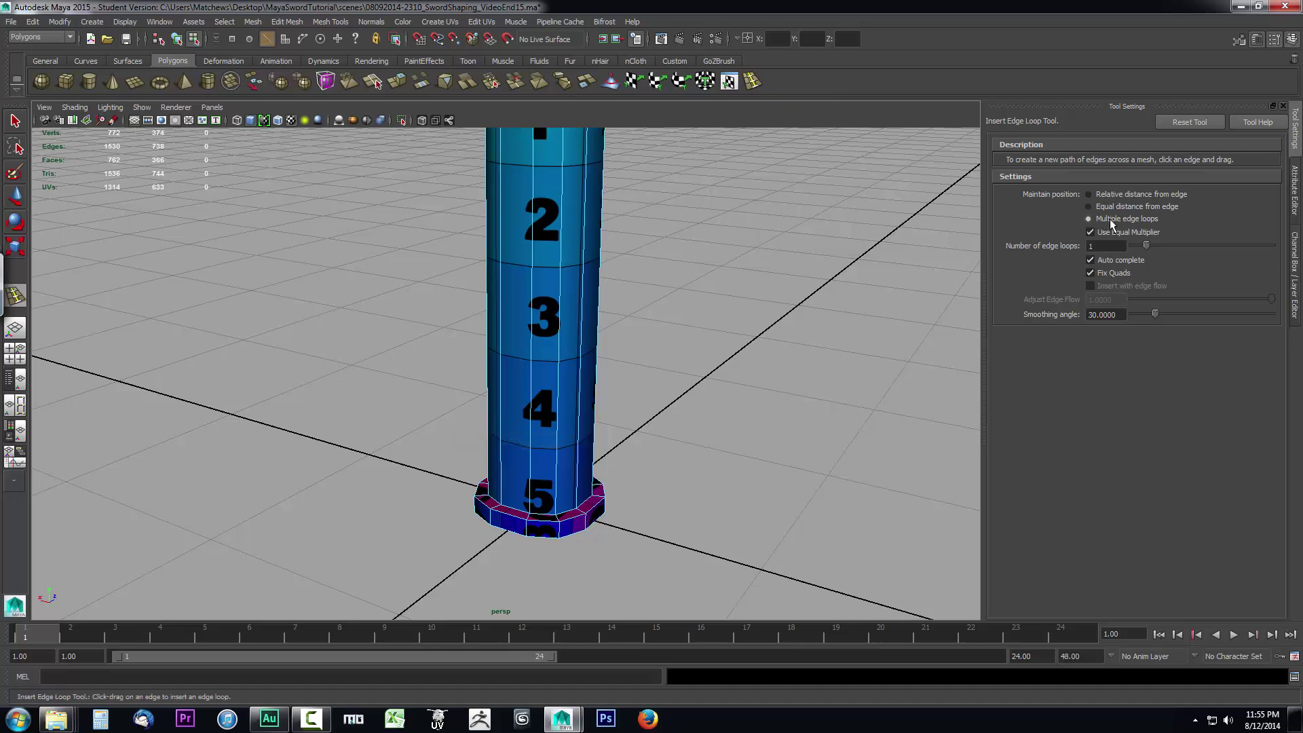
{"action": "left_click", "coordinate": [1103, 198]}
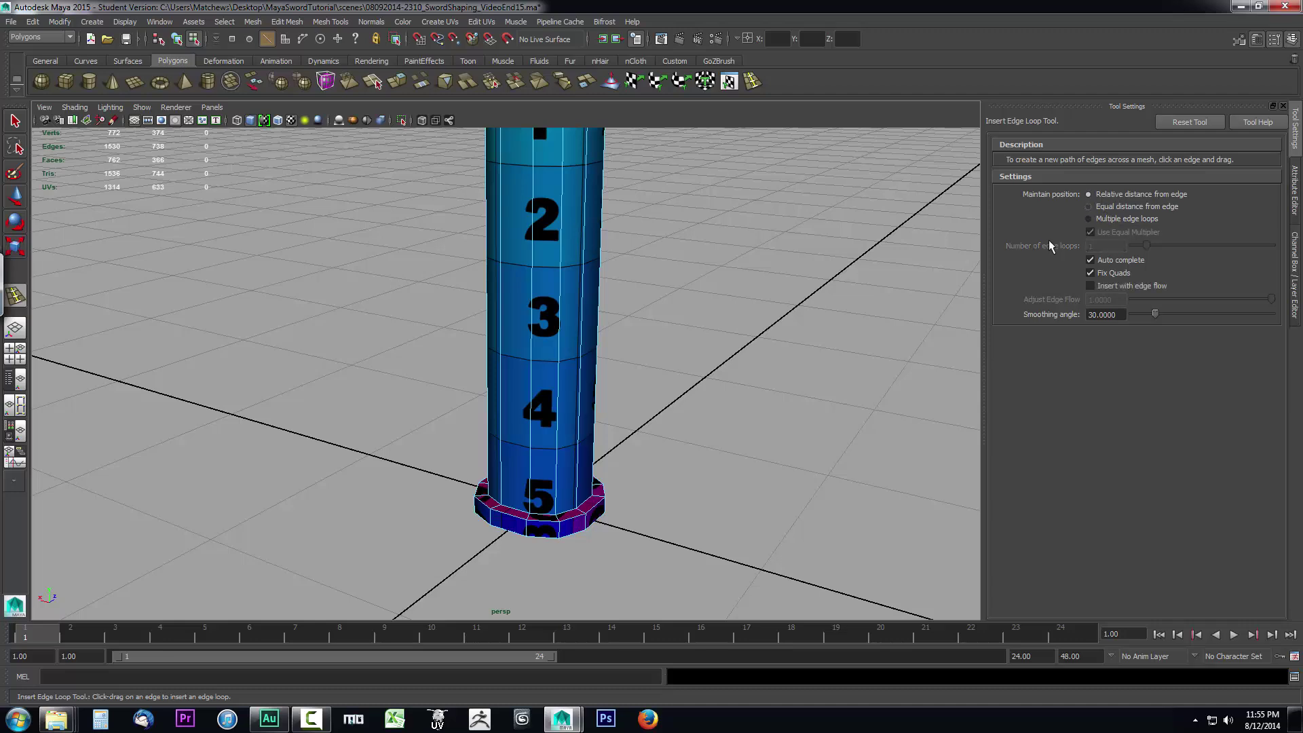
{"action": "left_click_drag", "start_coordinate": [690, 442], "coordinate": [699, 410], "text": "alt"}
{"action": "scroll", "coordinate": [699, 411], "scroll_direction": "up", "scroll_amount": 3}
{"action": "scroll", "coordinate": [657, 484], "scroll_direction": "up", "scroll_amount": 2}
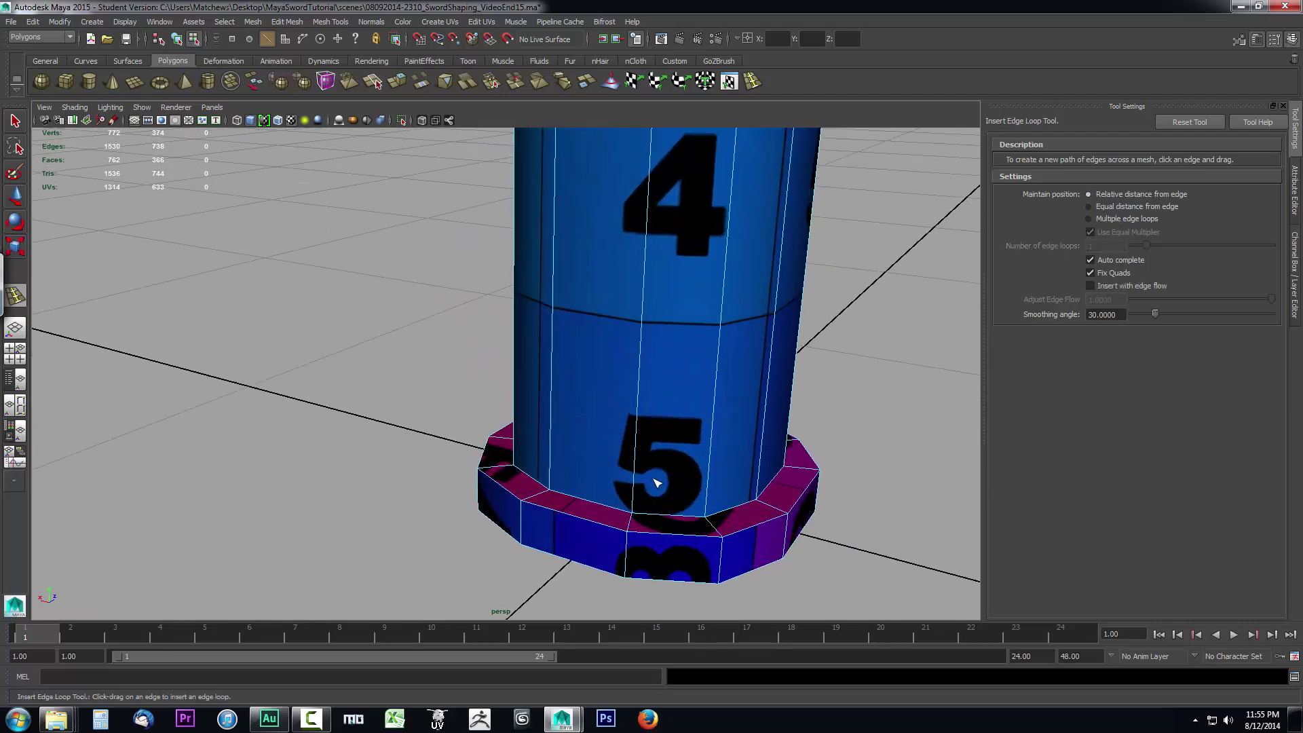
{"action": "left_click_drag", "start_coordinate": [637, 493], "coordinate": [638, 497]}
{"action": "scroll", "coordinate": [862, 526], "scroll_direction": "up", "scroll_amount": 3}
{"action": "scroll", "coordinate": [878, 527], "scroll_direction": "down", "scroll_amount": 4}
{"action": "middle_click_drag", "start_coordinate": [779, 504], "coordinate": [543, 534], "text": "alt"}
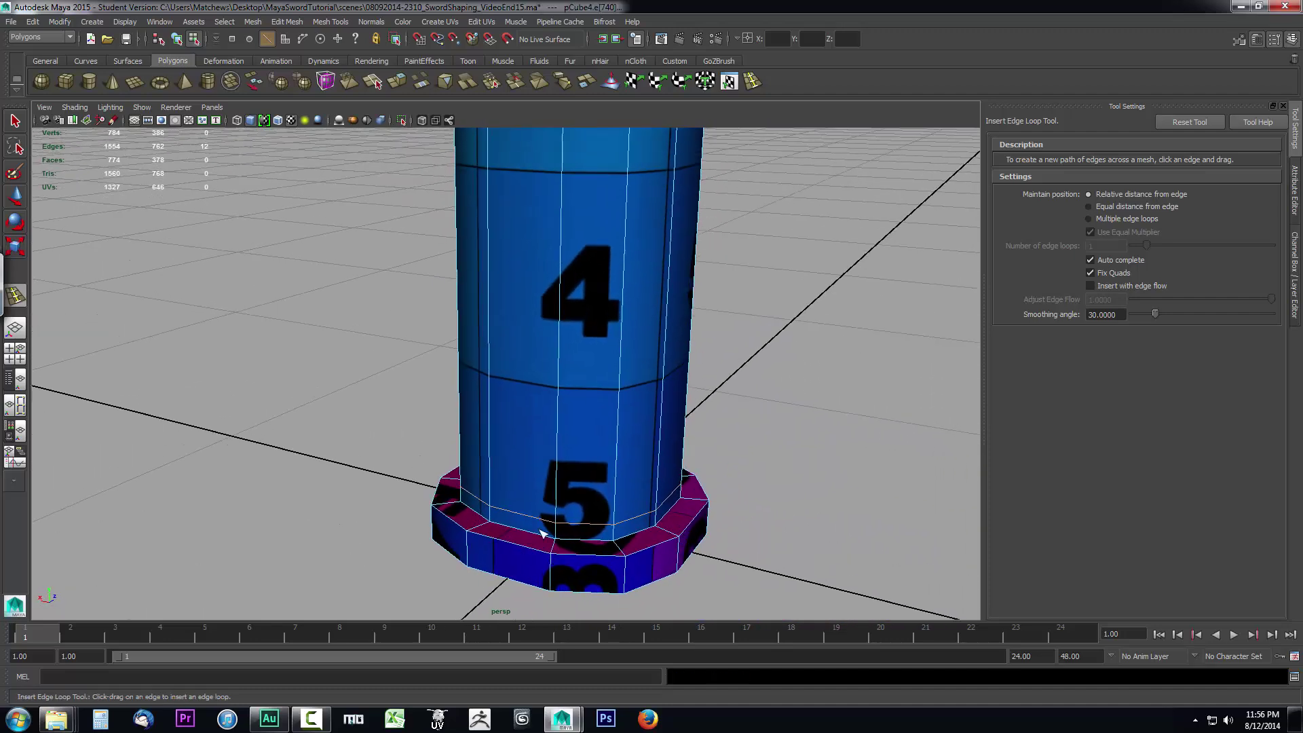
Convert the edge loop just above the bottom ring to a curve, with Best guess form and 3 Cubic degree.
{"action": "key", "text": "q"}
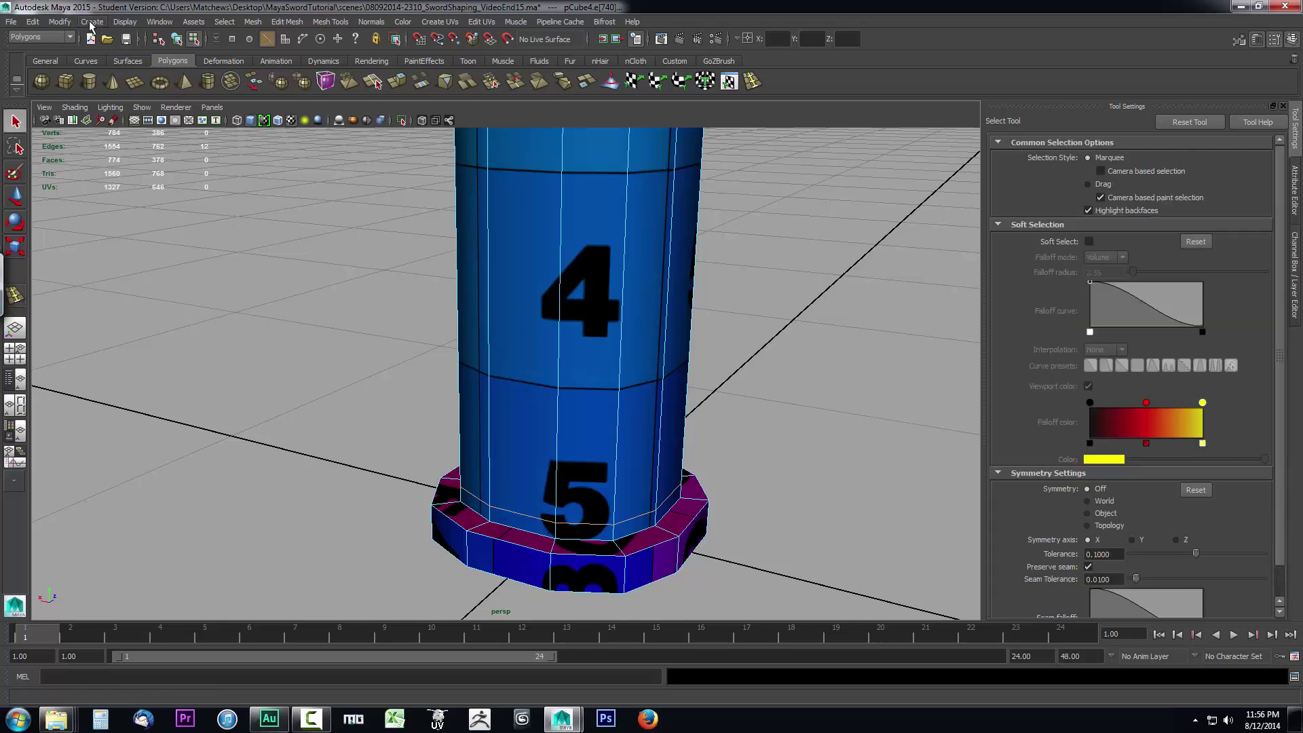
{"action": "left_click", "coordinate": [60, 21]}
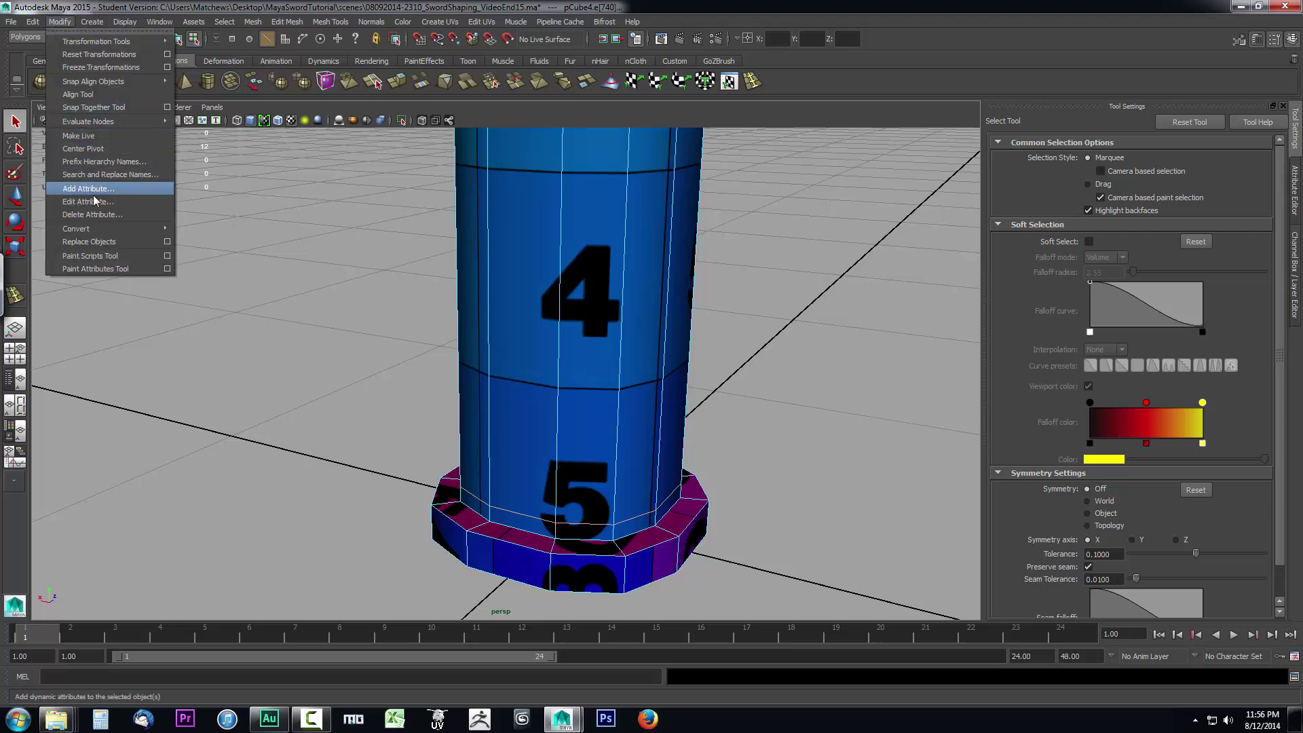
{"action": "mouse_move", "coordinate": [88, 229]}
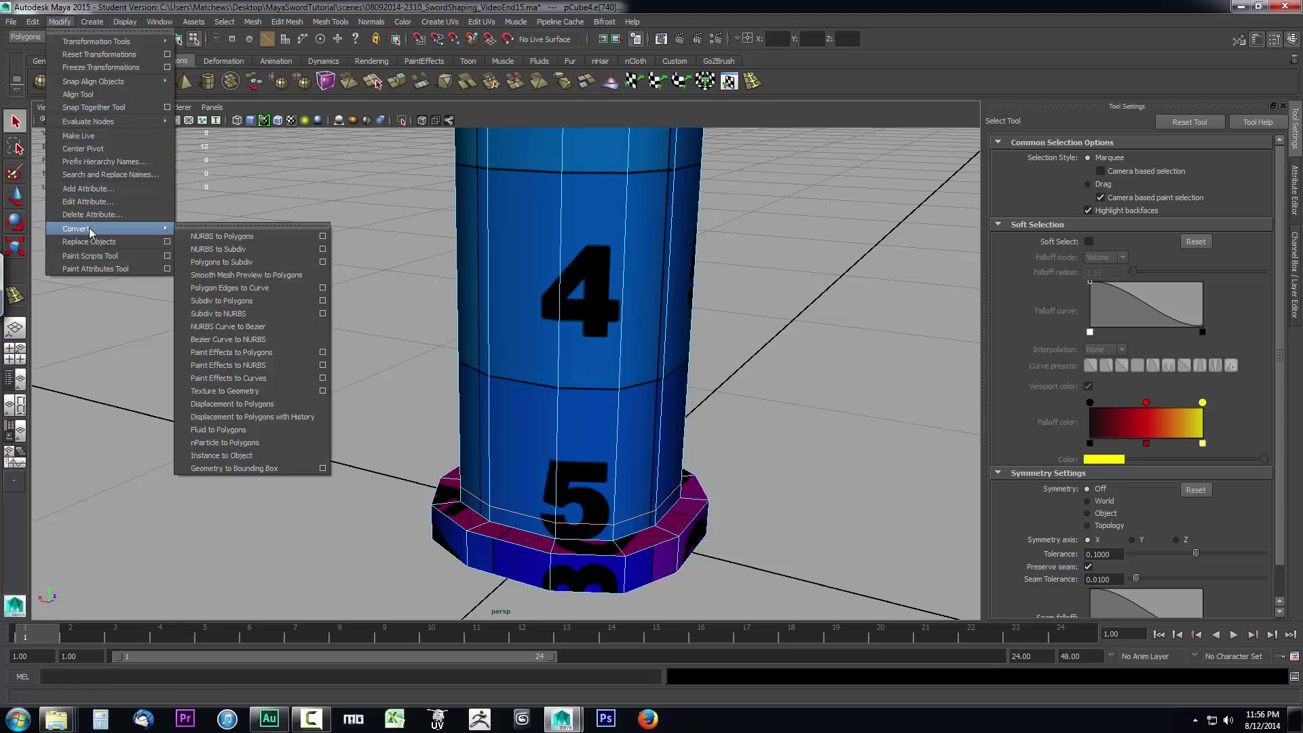
{"action": "mouse_move", "coordinate": [139, 230]}
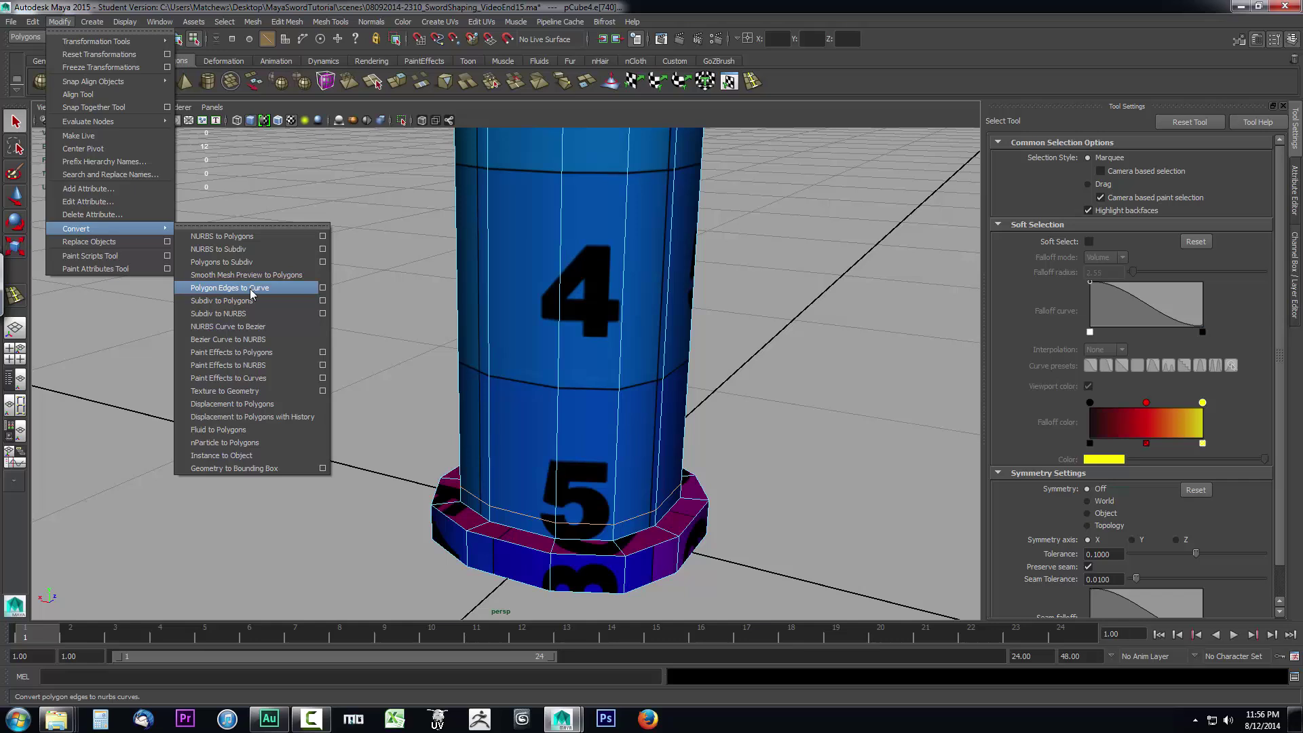
{"action": "left_click", "coordinate": [323, 289]}
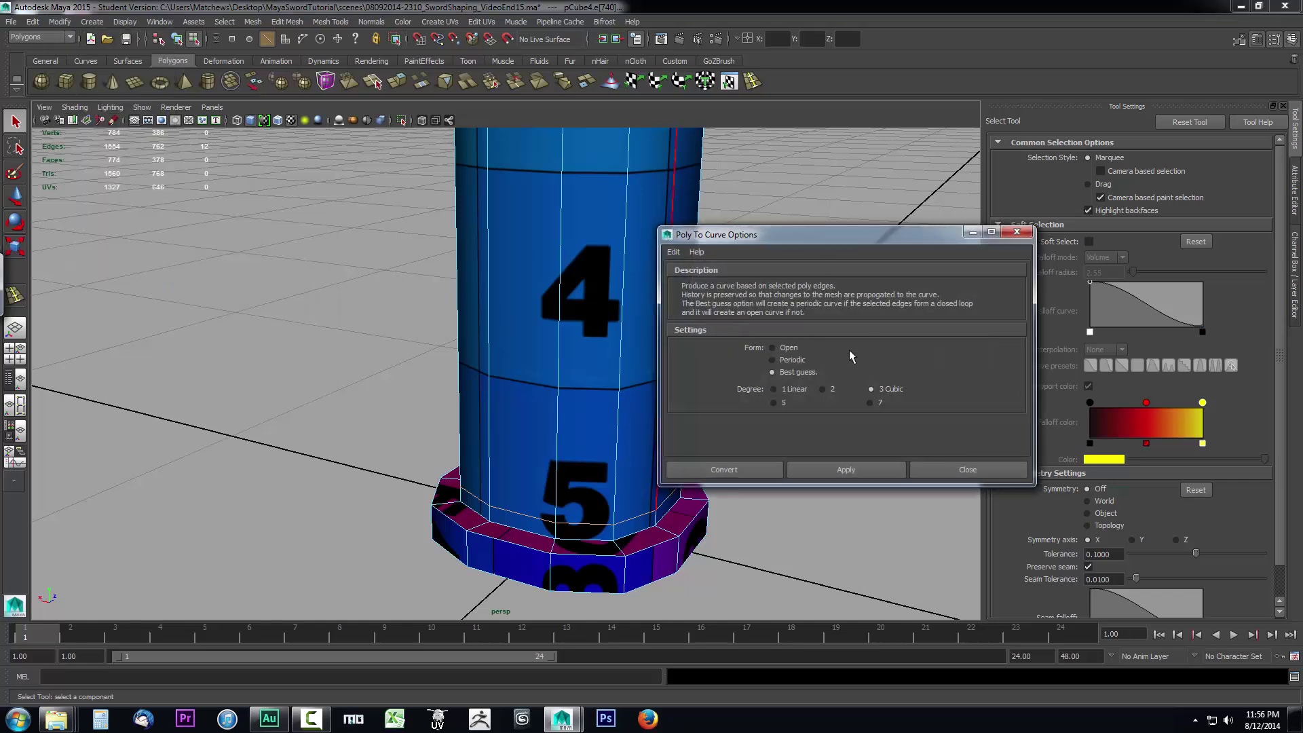
{"action": "left_click", "coordinate": [739, 471]}
{"action": "left_click", "coordinate": [822, 451]}
{"action": "left_click_drag", "start_coordinate": [823, 451], "coordinate": [529, 505], "text": "alt"}
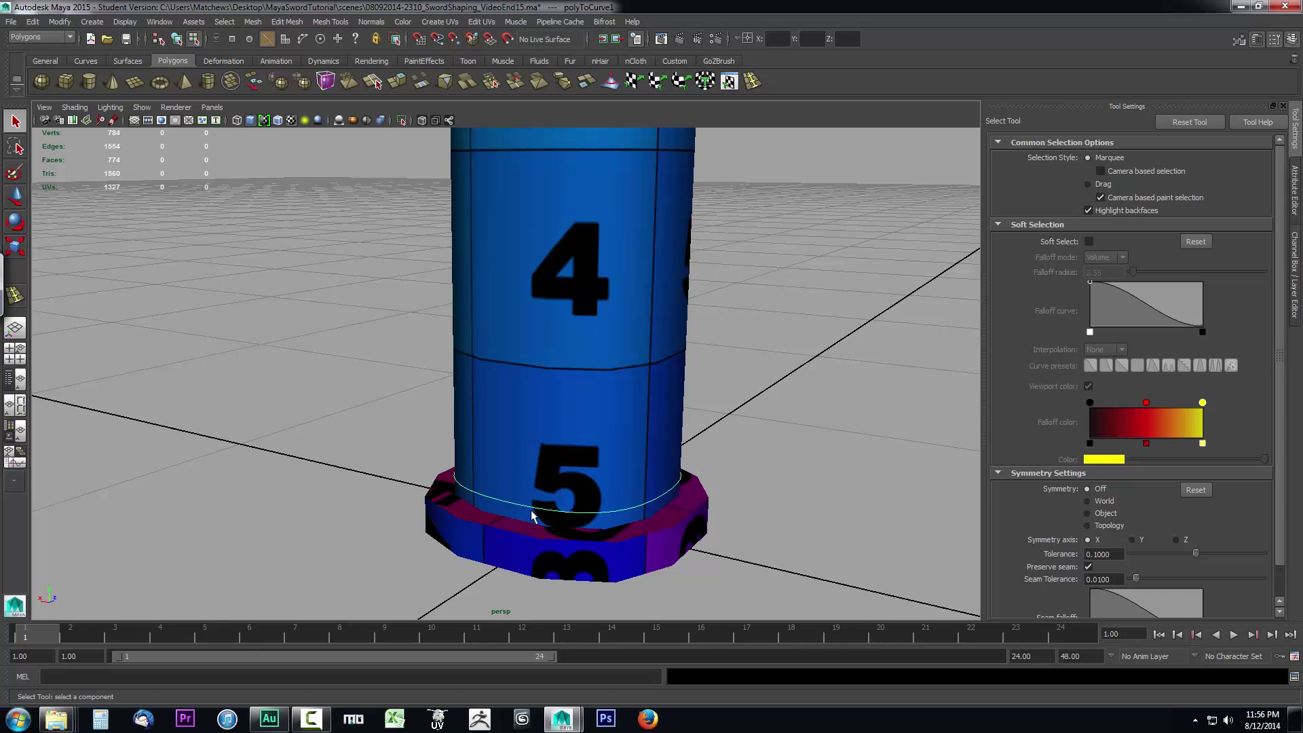
Return to object selection and switch the workspace layout to show the Outliner beside the perspective view.
{"action": "key", "text": "F8"}
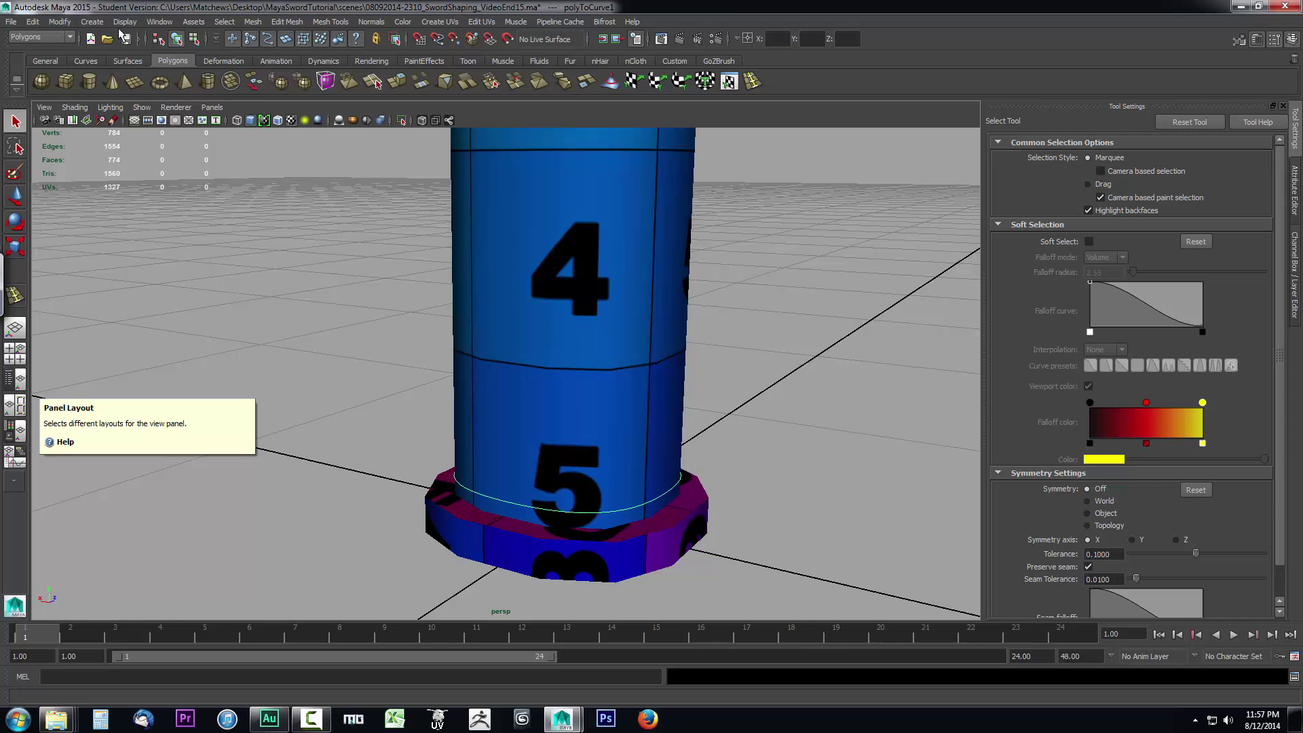
{"action": "left_click", "coordinate": [160, 22]}
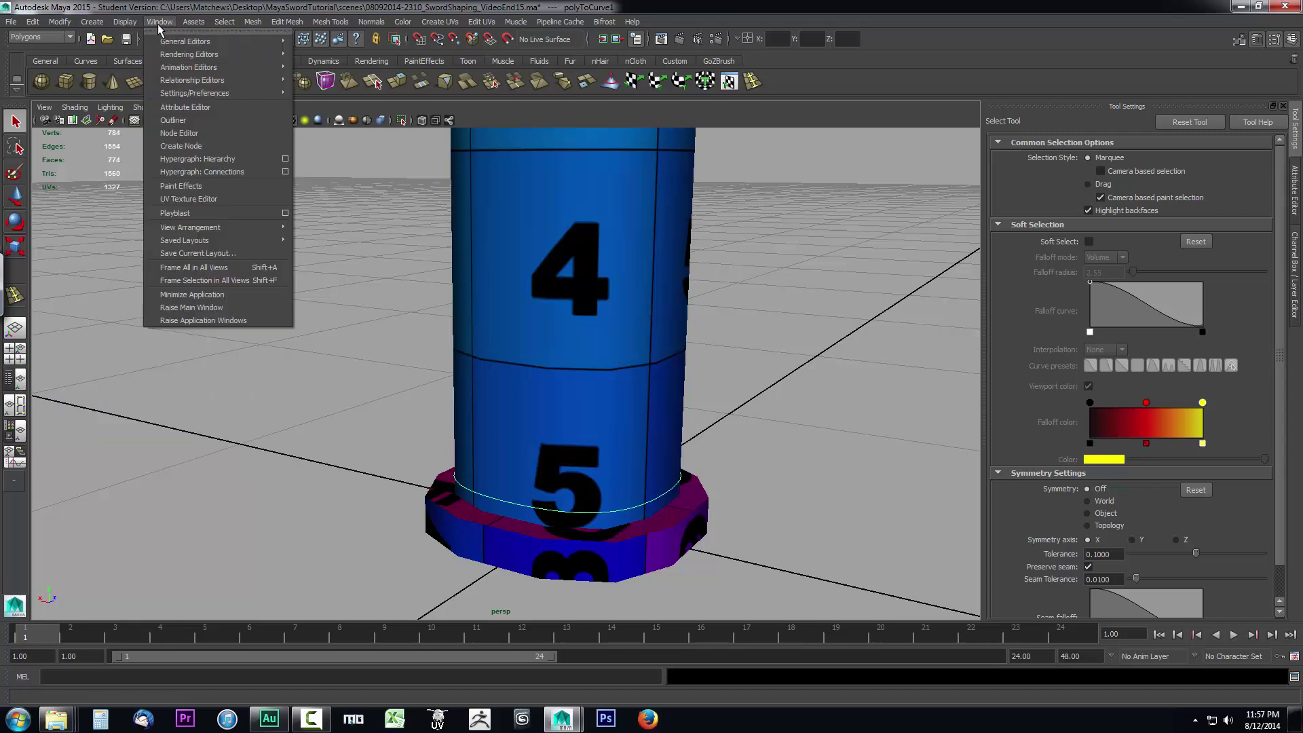
{"action": "left_click", "coordinate": [172, 120]}
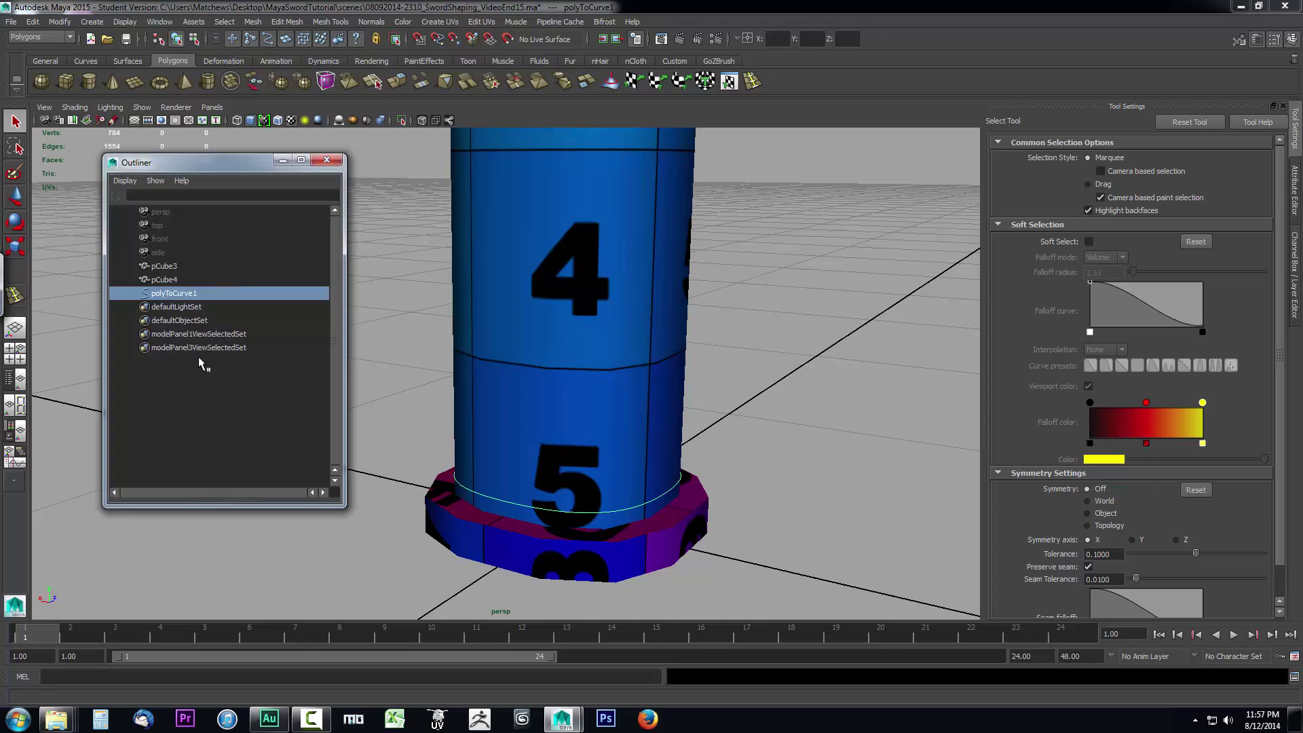
{"action": "left_click", "coordinate": [327, 160]}
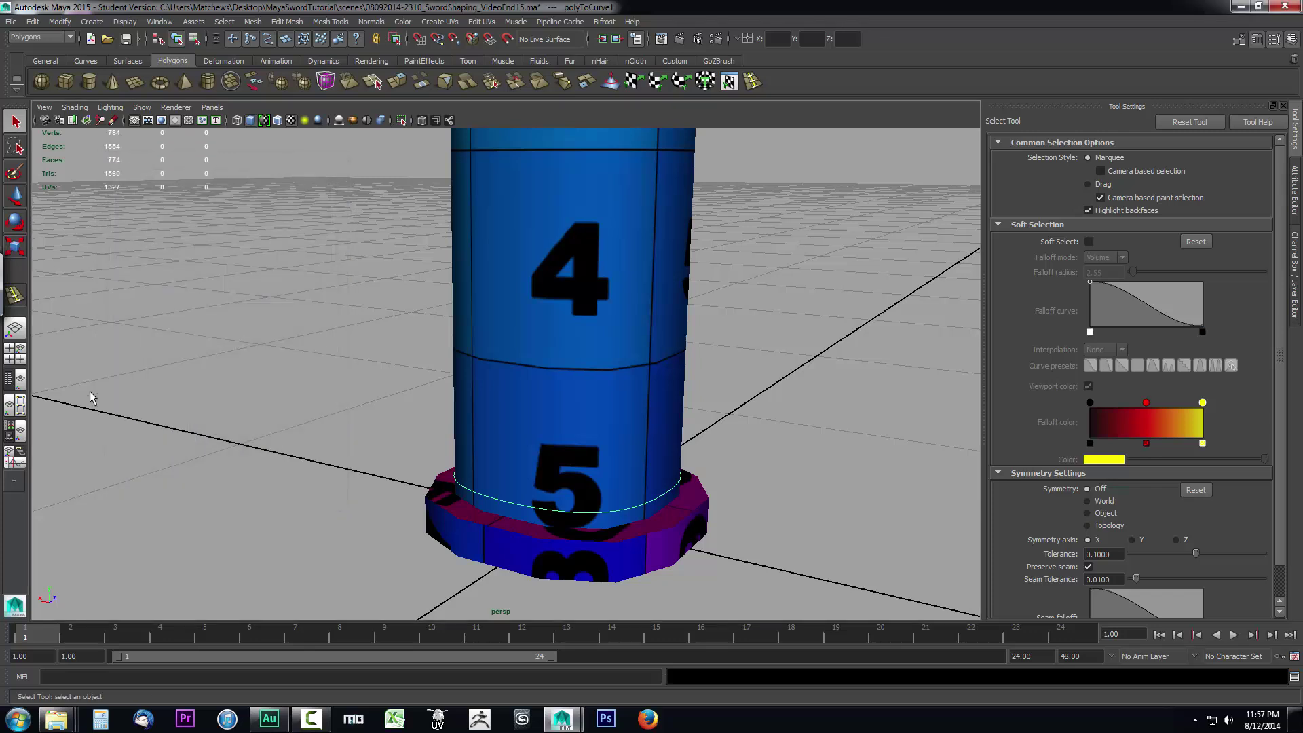
{"action": "right_click", "coordinate": [9, 382]}
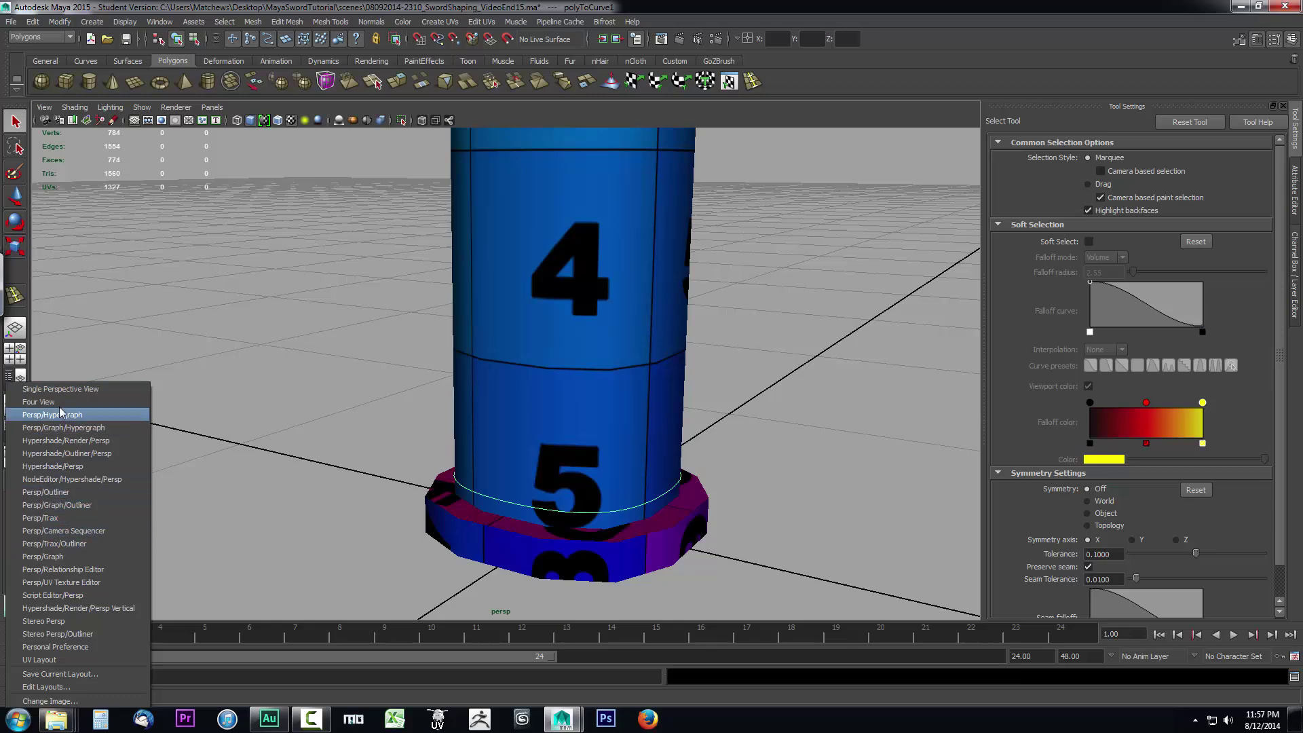
{"action": "left_click", "coordinate": [192, 341]}
{"action": "left_click", "coordinate": [15, 378]}
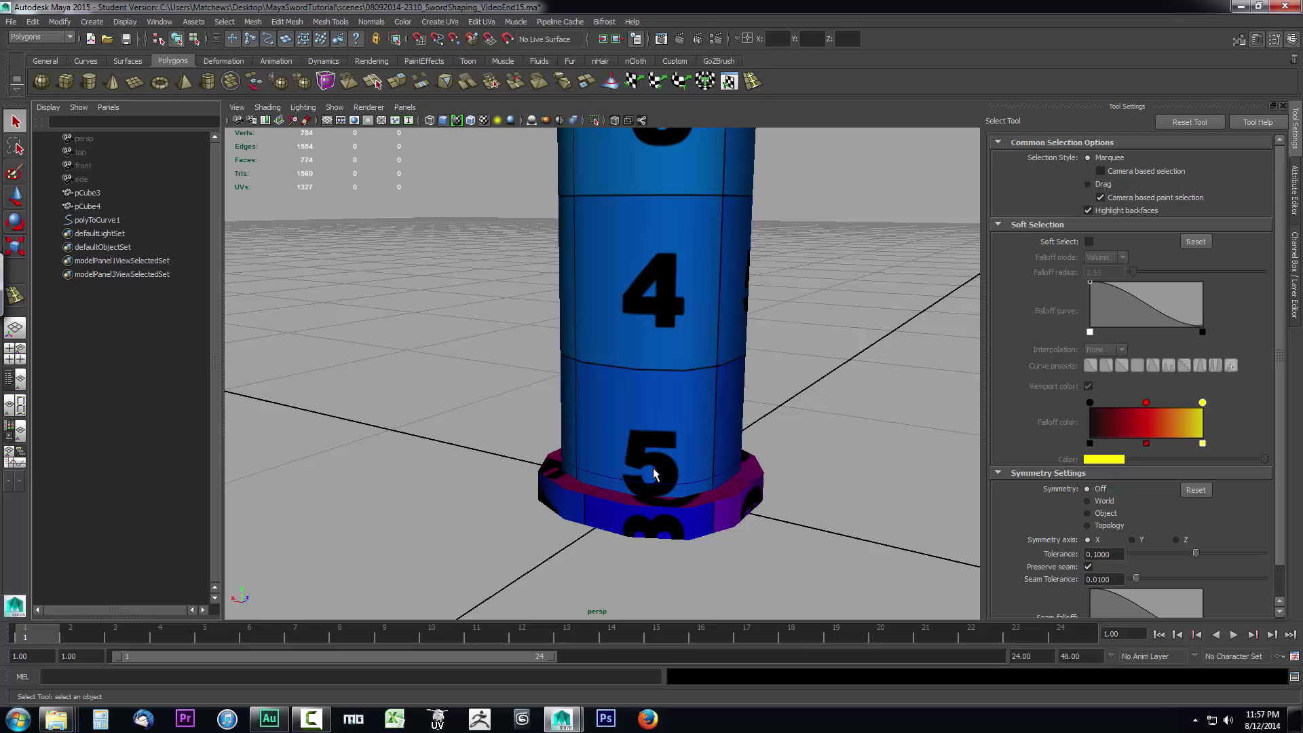
Select the curve around the grip's base and rename it target.
{"action": "left_click_drag", "start_coordinate": [863, 386], "coordinate": [659, 567]}
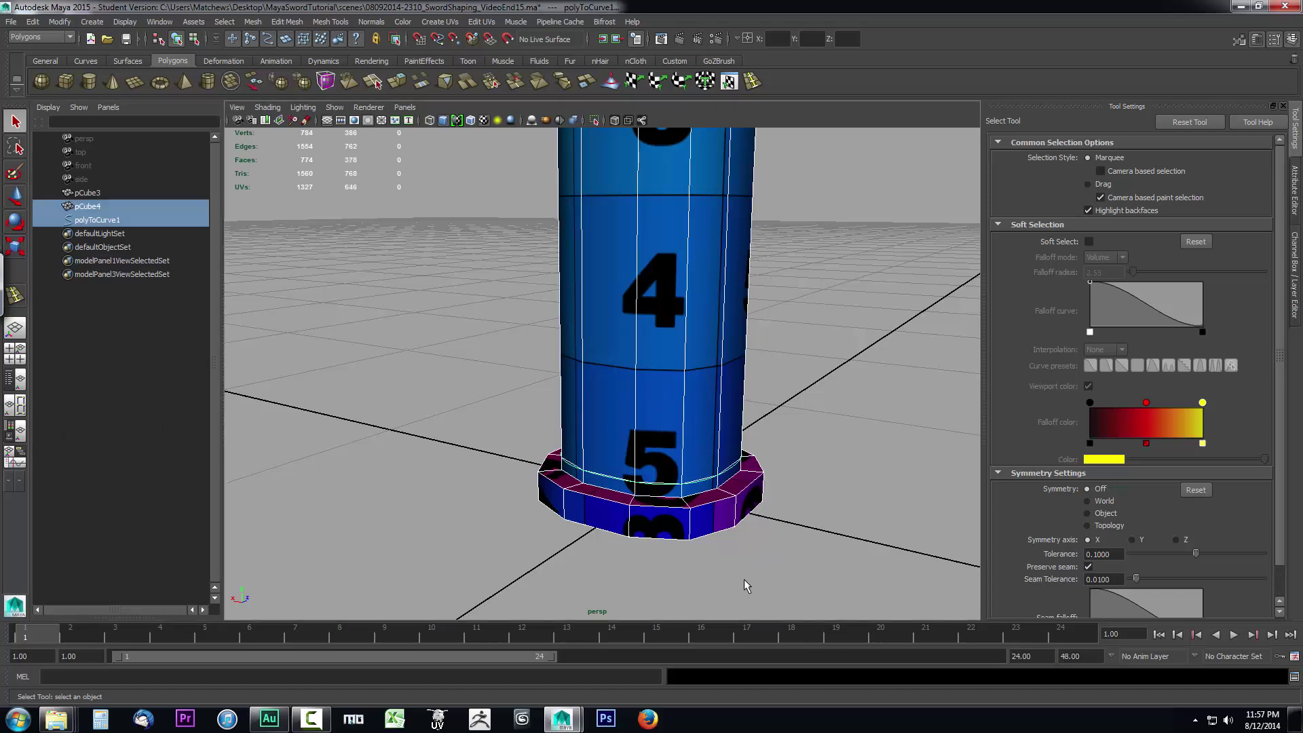
{"action": "left_click", "coordinate": [682, 484]}
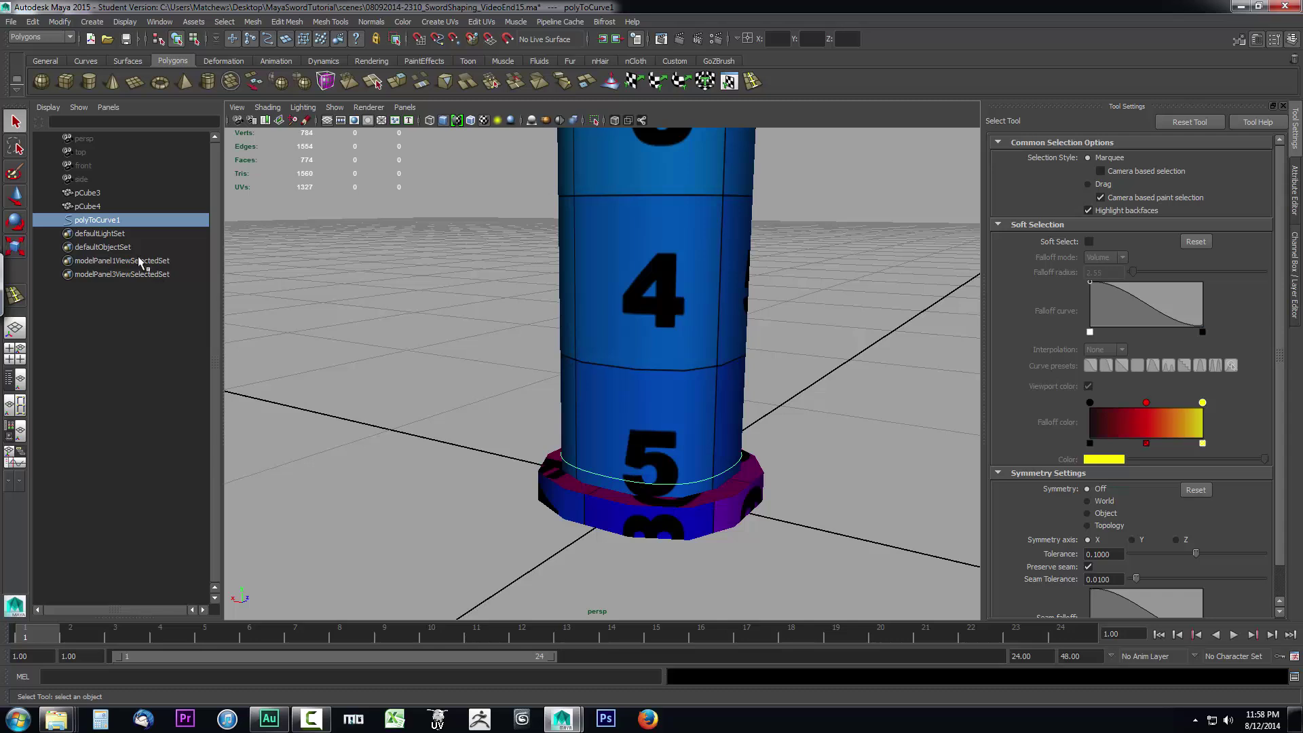
{"action": "double_click", "coordinate": [103, 221]}
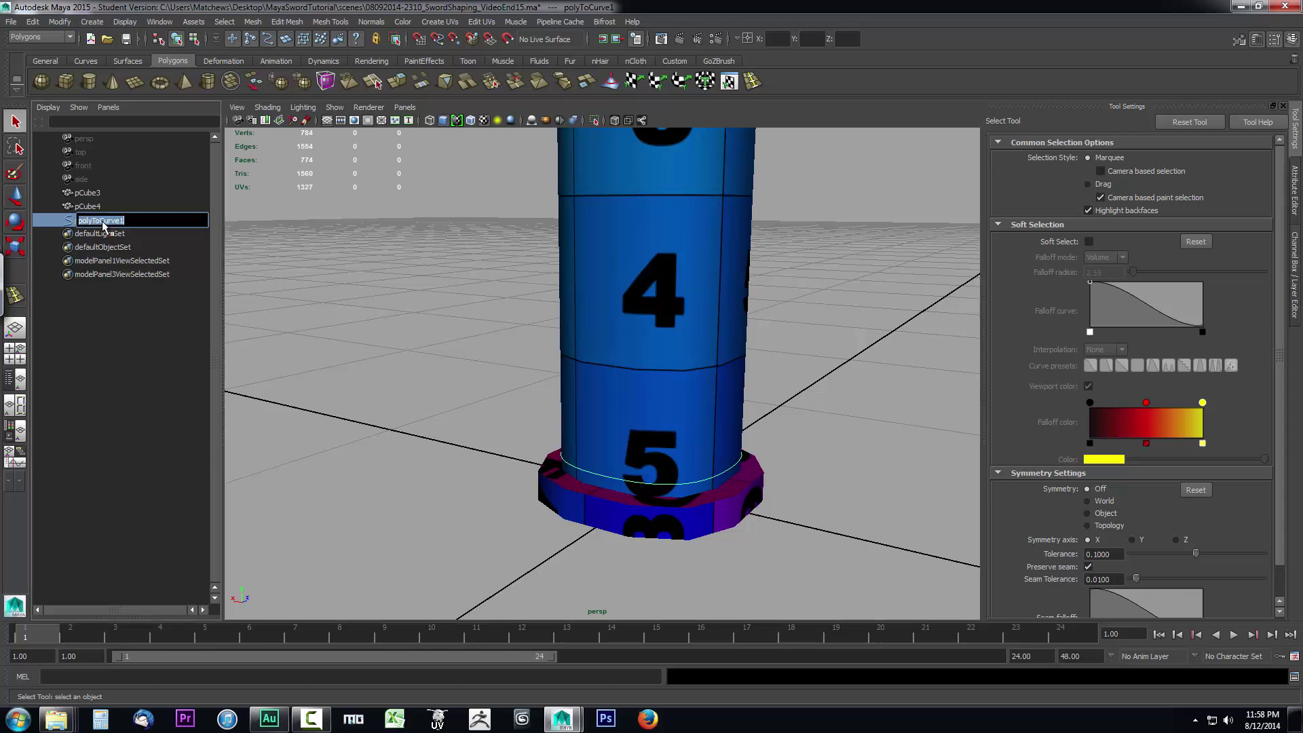
{"action": "left_click_drag", "start_coordinate": [86, 220], "coordinate": [124, 220]}
{"action": "type", "text": "target"}
{"action": "key", "text": "Return"}
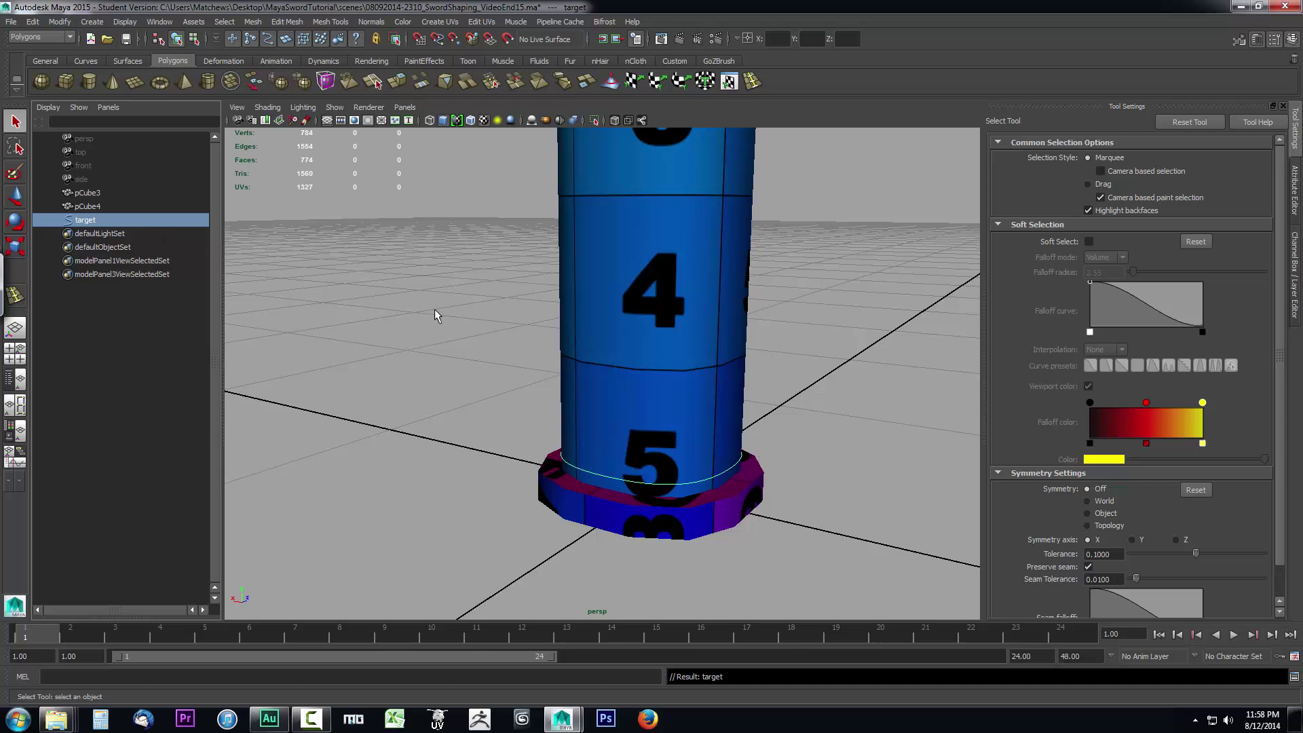
Create a NURBS circle at the origin and check it from beneath the grip's bottom ring.
{"action": "left_click", "coordinate": [92, 22]}
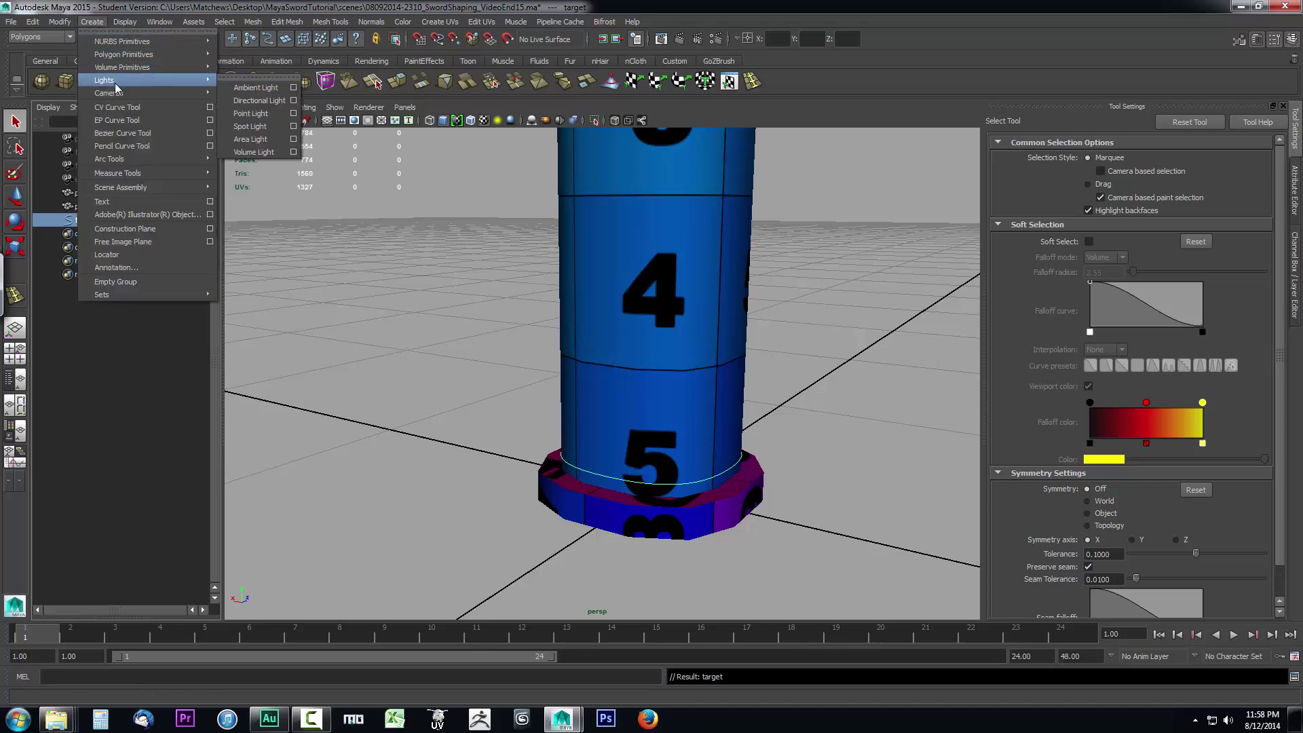
{"action": "mouse_move", "coordinate": [102, 42]}
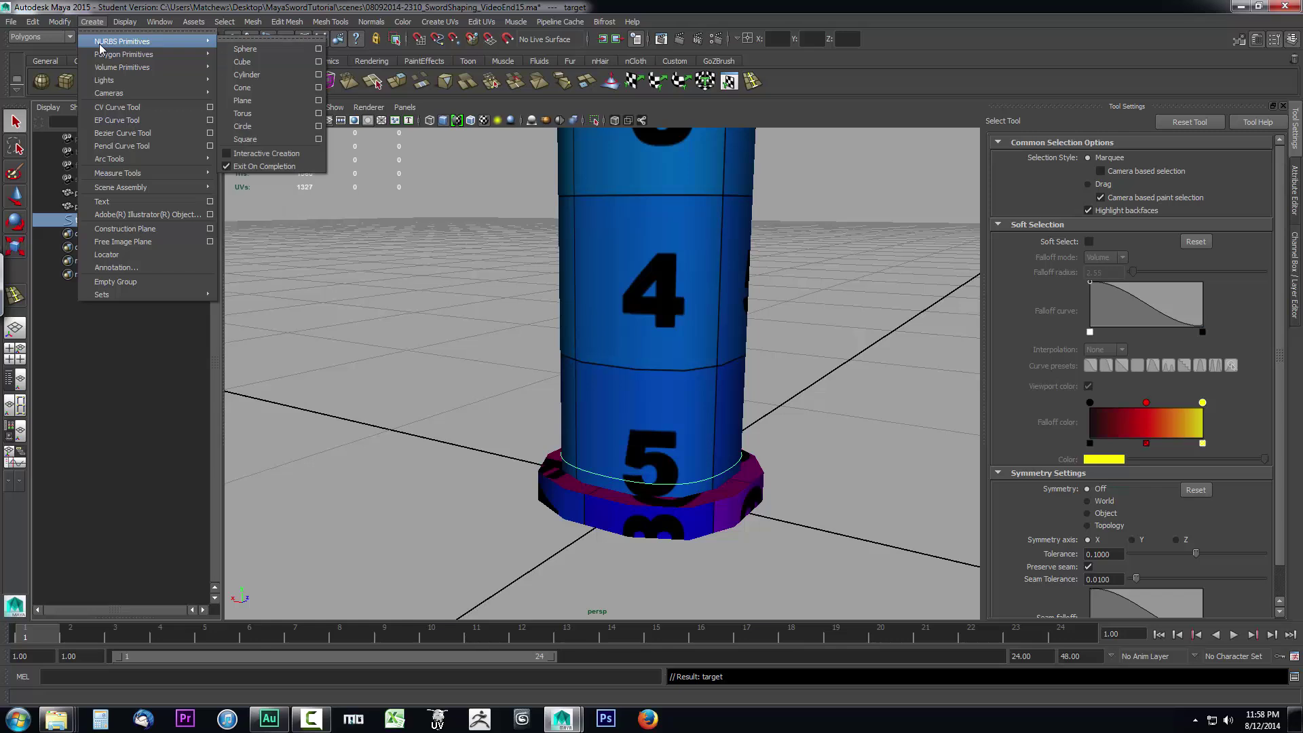
{"action": "left_click", "coordinate": [245, 127]}
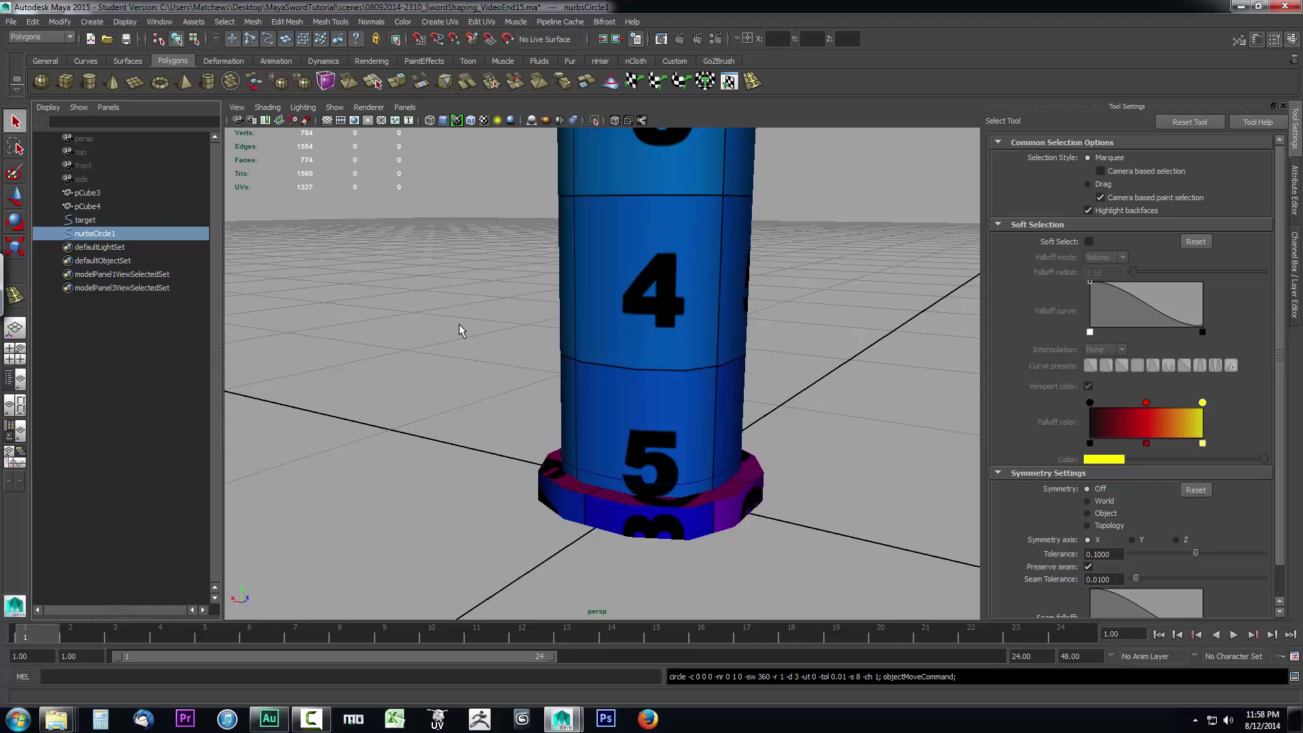
{"action": "left_click_drag", "start_coordinate": [800, 498], "coordinate": [782, 466], "text": "alt"}
{"action": "scroll", "coordinate": [781, 467], "scroll_direction": "down", "scroll_amount": 5}
{"action": "left_click_drag", "start_coordinate": [792, 524], "coordinate": [626, 587], "text": "alt"}
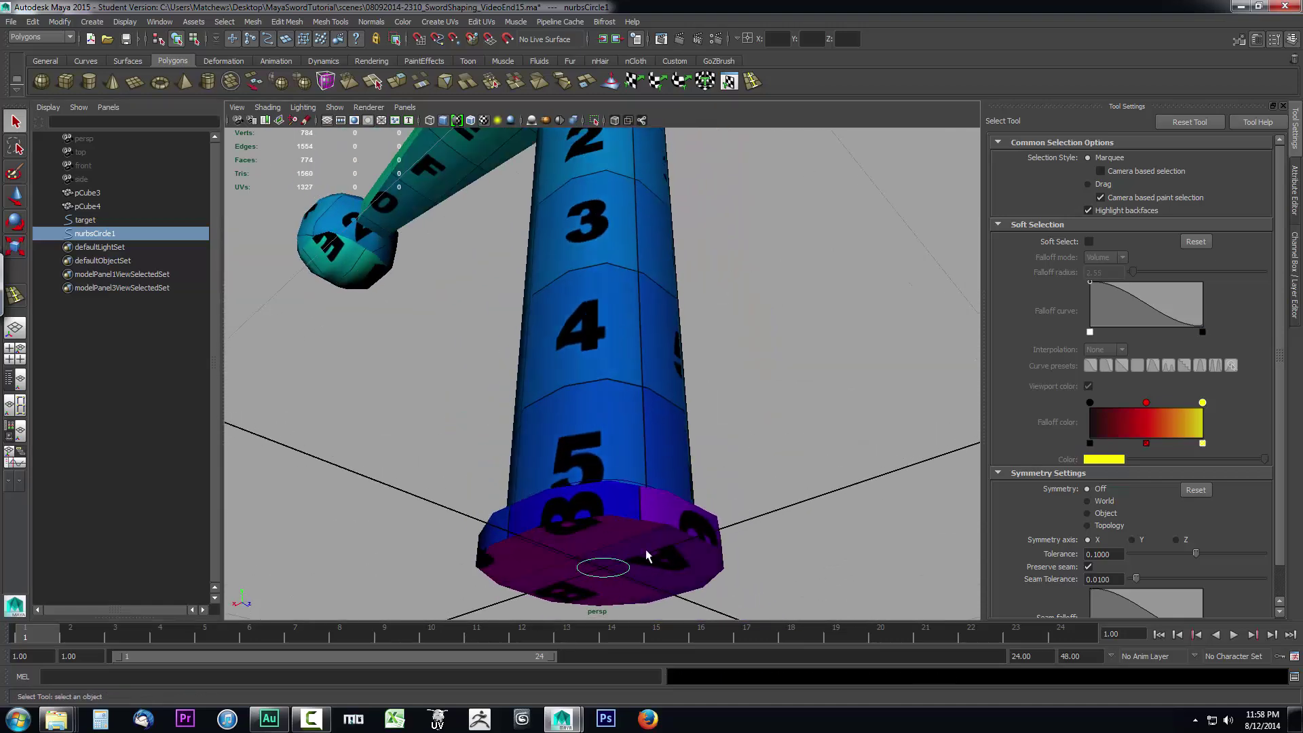
{"action": "left_click_drag", "start_coordinate": [784, 392], "coordinate": [727, 561], "text": "alt"}
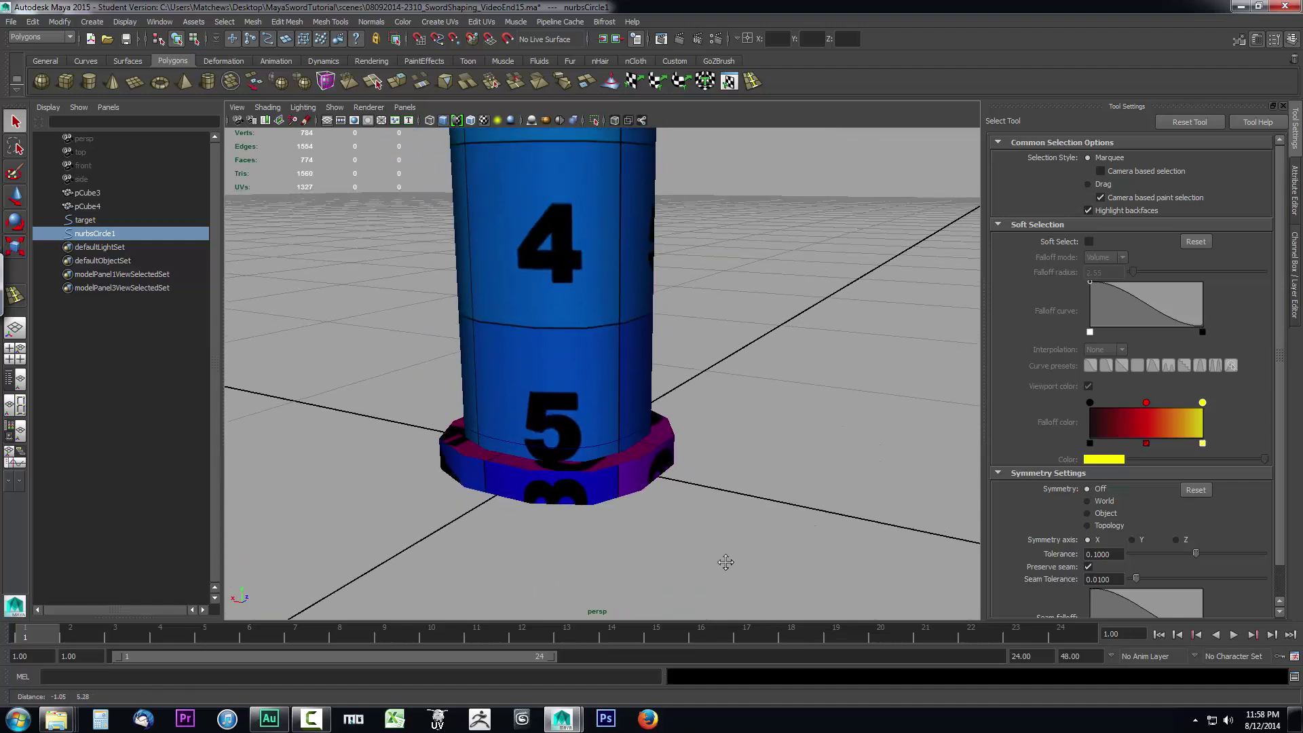
Rename the NURBS circle as source1.
{"action": "left_click", "coordinate": [89, 220]}
{"action": "left_click", "coordinate": [89, 234]}
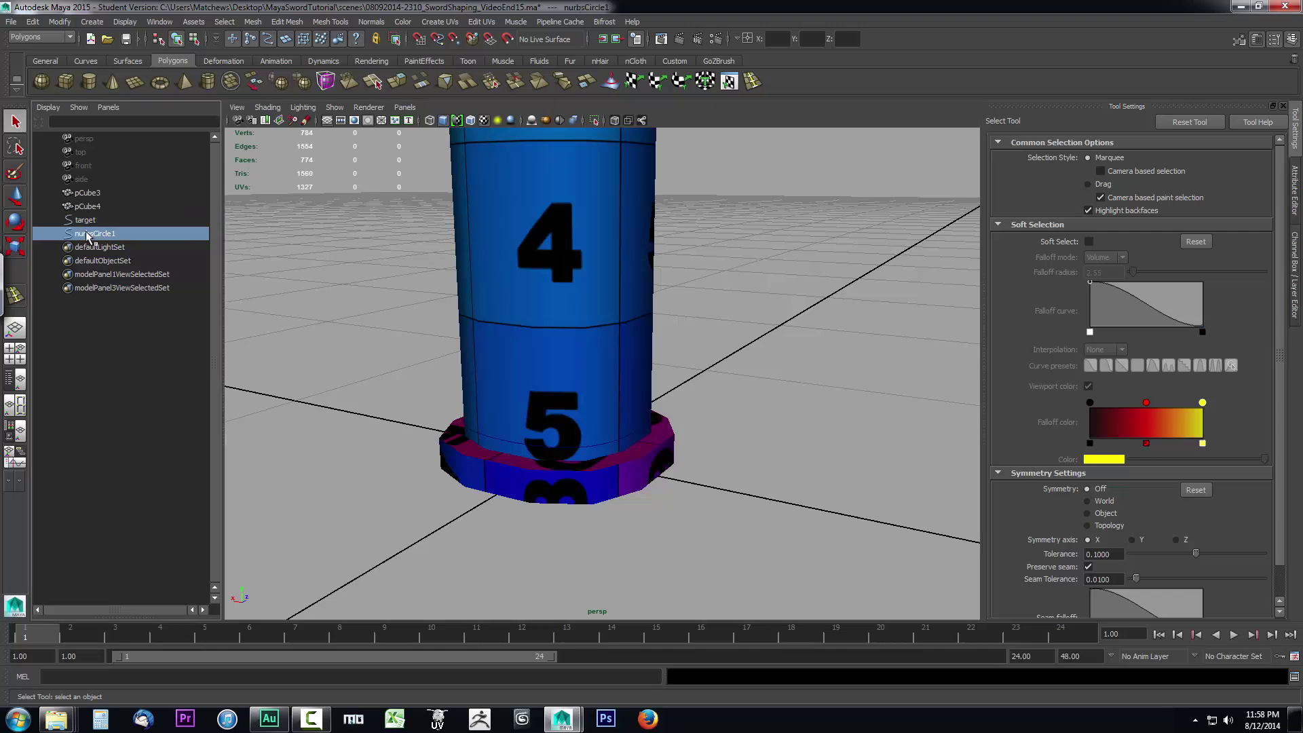
{"action": "double_click", "coordinate": [88, 234]}
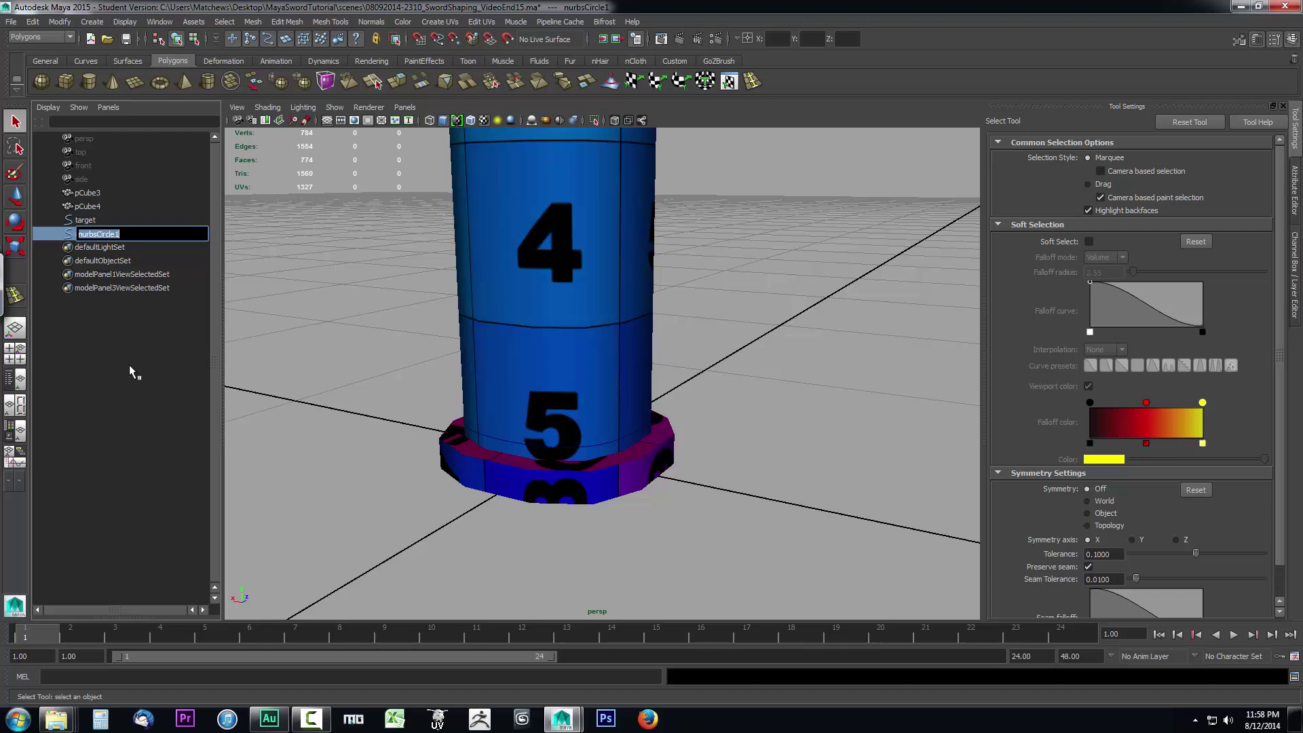
{"action": "type", "text": "source1"}
{"action": "key", "text": "Return"}
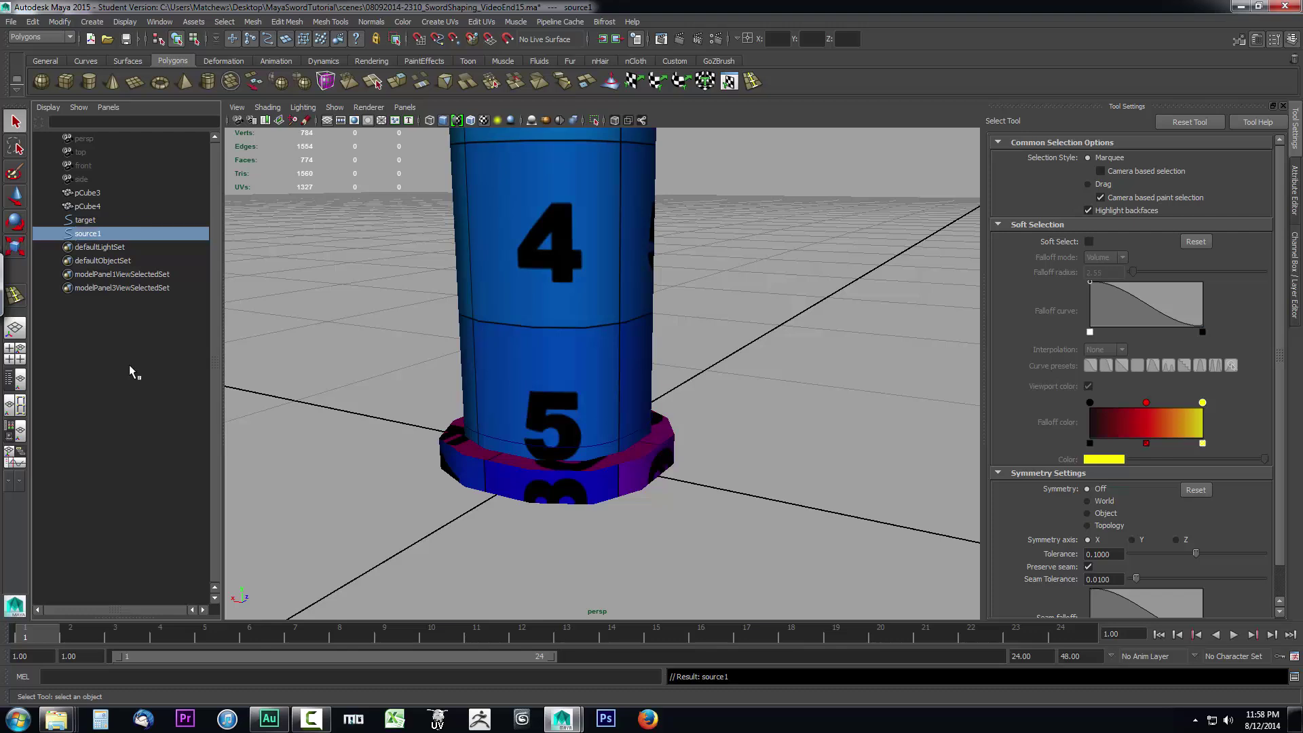
Select the source1 circle first, then add the target curve to the selection.
{"action": "left_click", "coordinate": [84, 220]}
{"action": "left_click", "coordinate": [88, 233]}
{"action": "left_click", "coordinate": [85, 221], "text": "ctrl"}
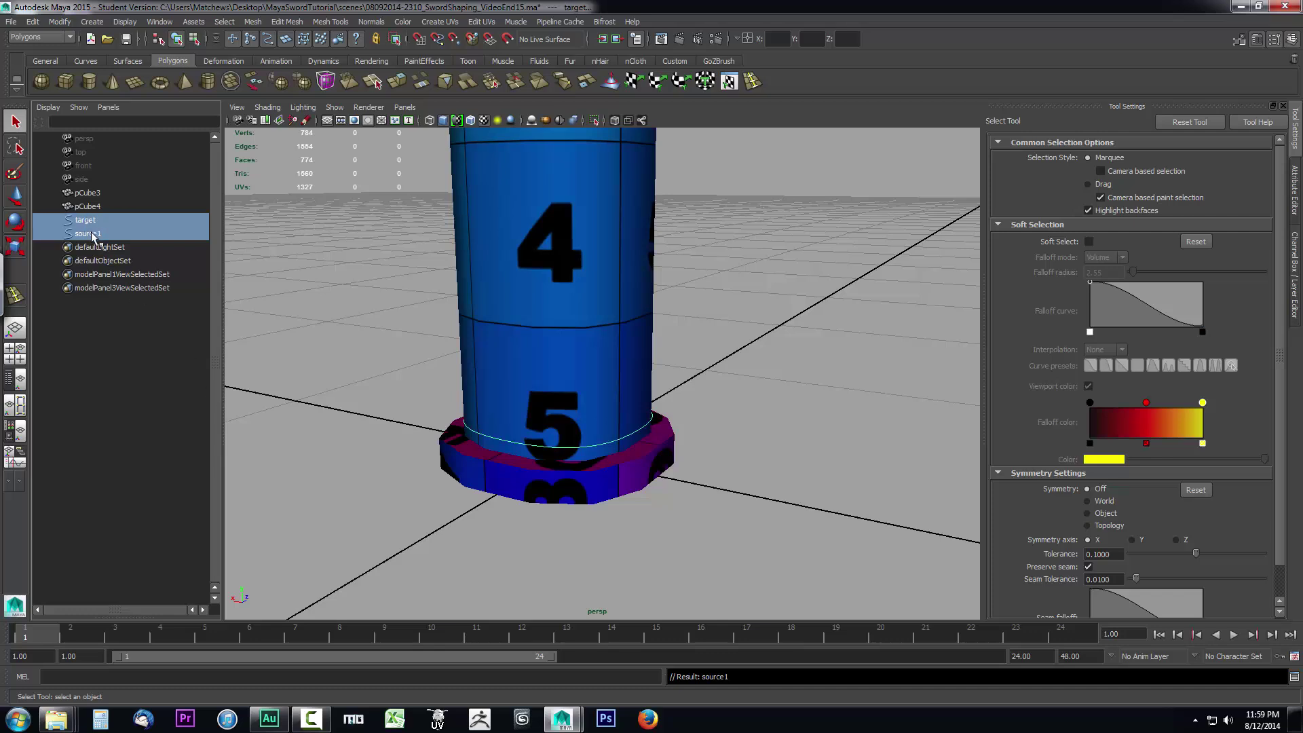
{"action": "left_click", "coordinate": [92, 236]}
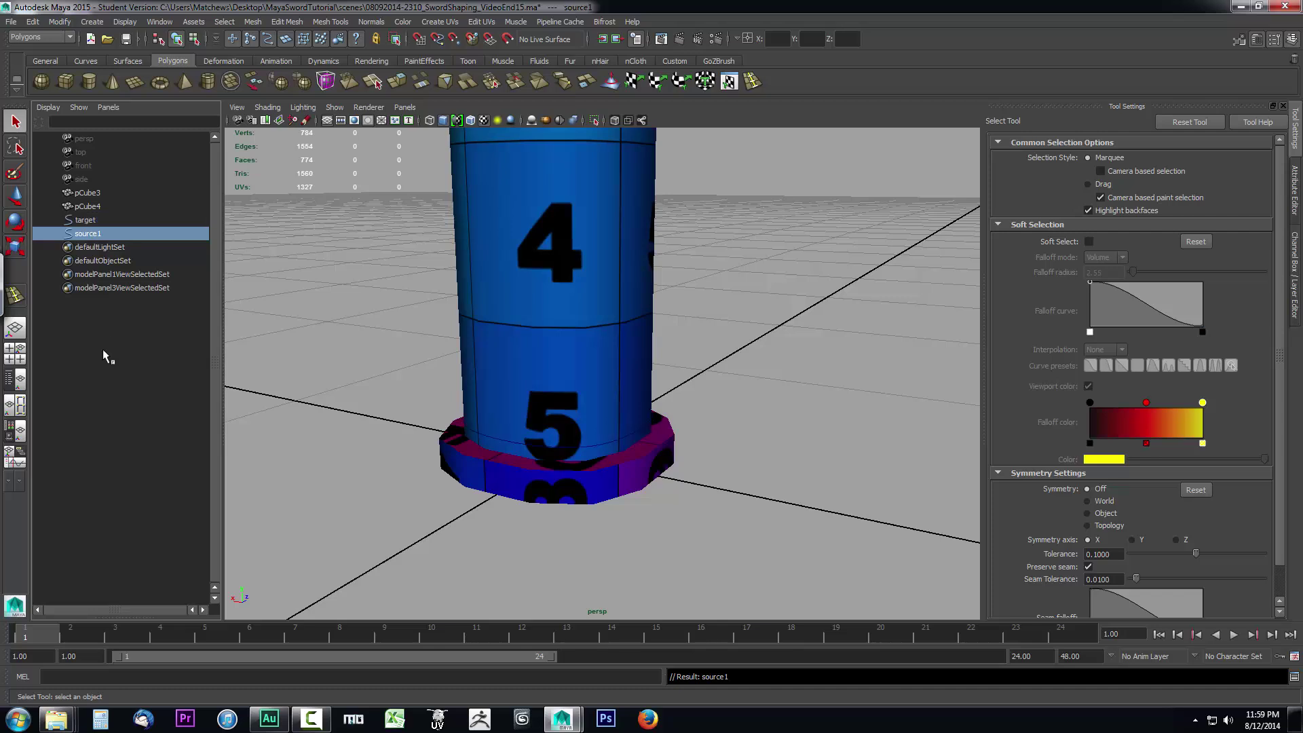
{"action": "left_click", "coordinate": [86, 222], "text": "ctrl"}
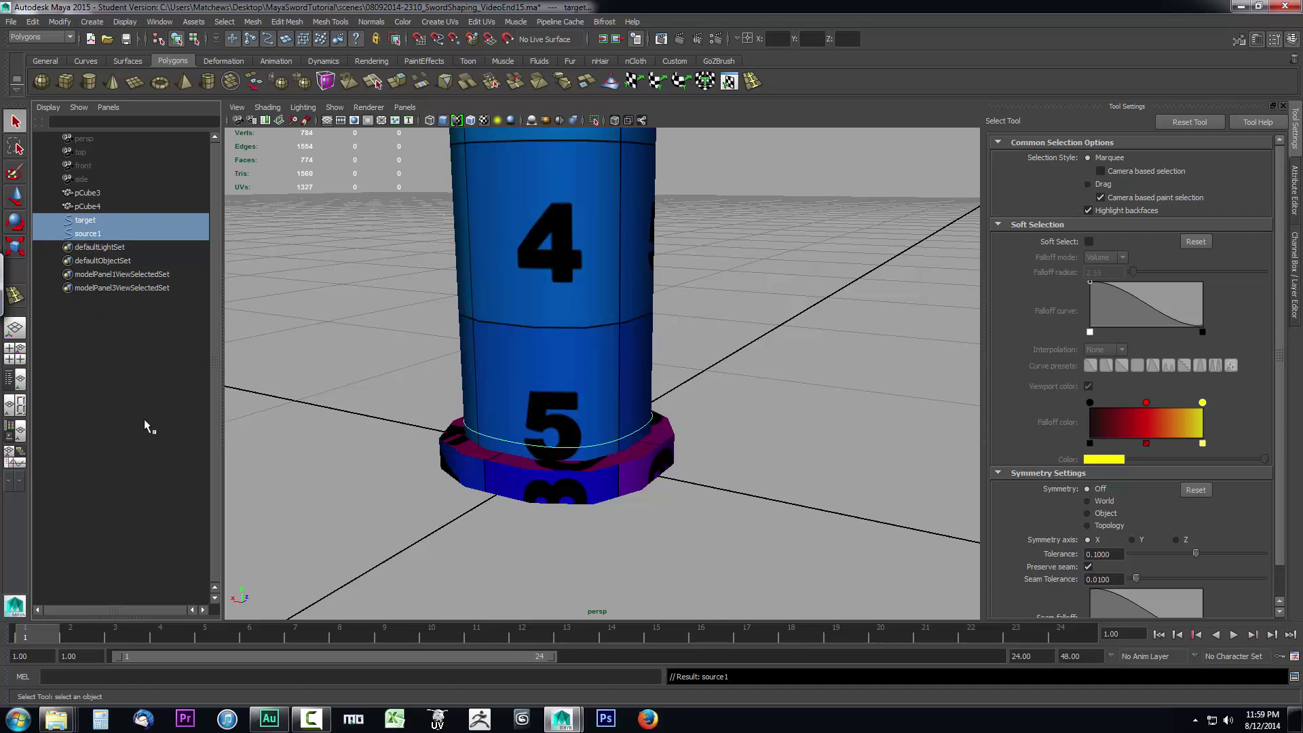
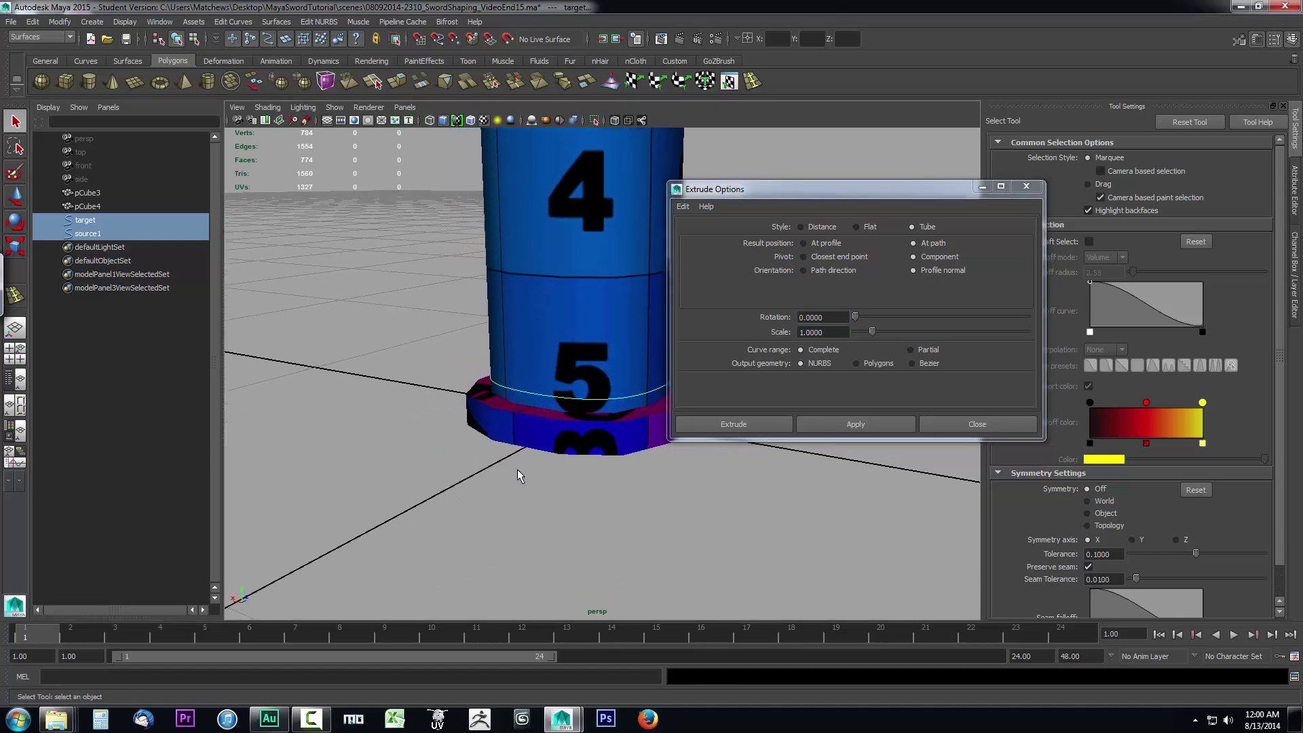
Examine the target curve around the grip and the source1 circle under the bottom ring from several angles.
{"action": "scroll", "coordinate": [465, 480], "scroll_direction": "up", "scroll_amount": 5}
{"action": "scroll", "coordinate": [599, 516], "scroll_direction": "up", "scroll_amount": 6}
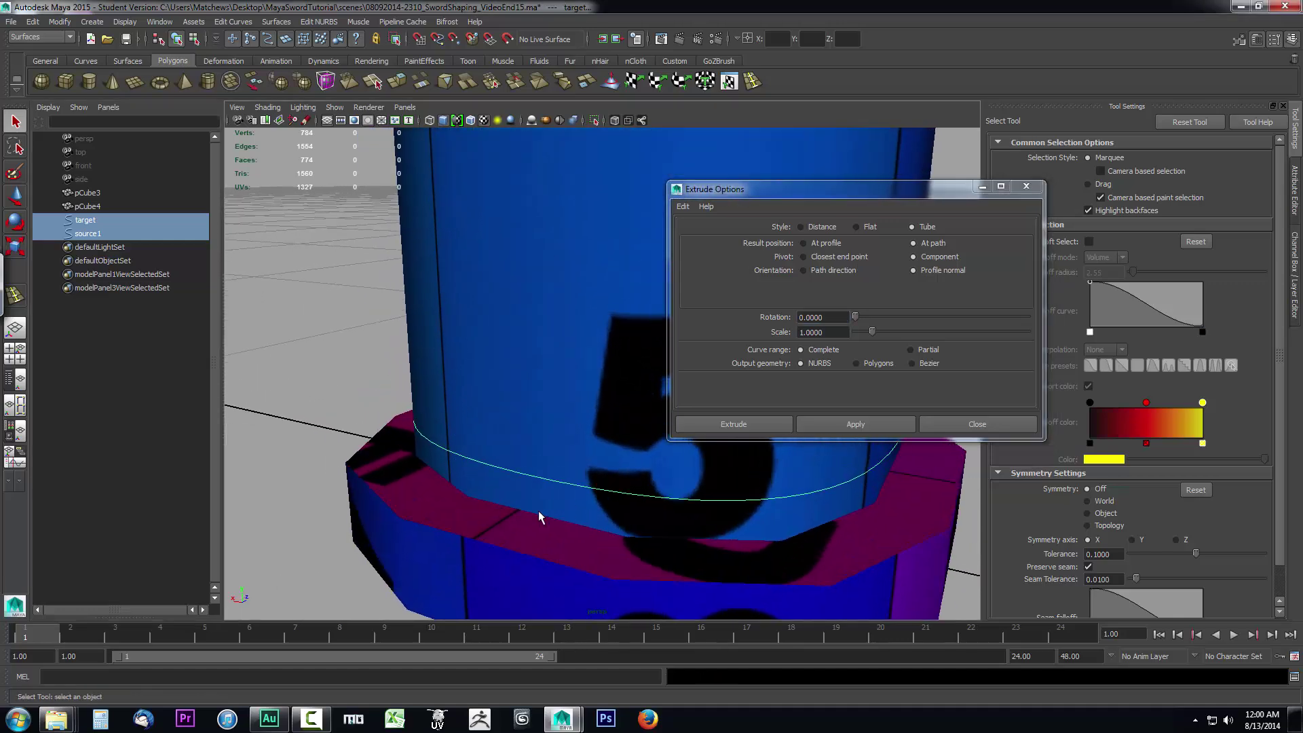
{"action": "middle_click_drag", "start_coordinate": [518, 480], "coordinate": [499, 400], "text": "alt"}
{"action": "right_click_drag", "start_coordinate": [499, 400], "coordinate": [550, 442], "text": "alt"}
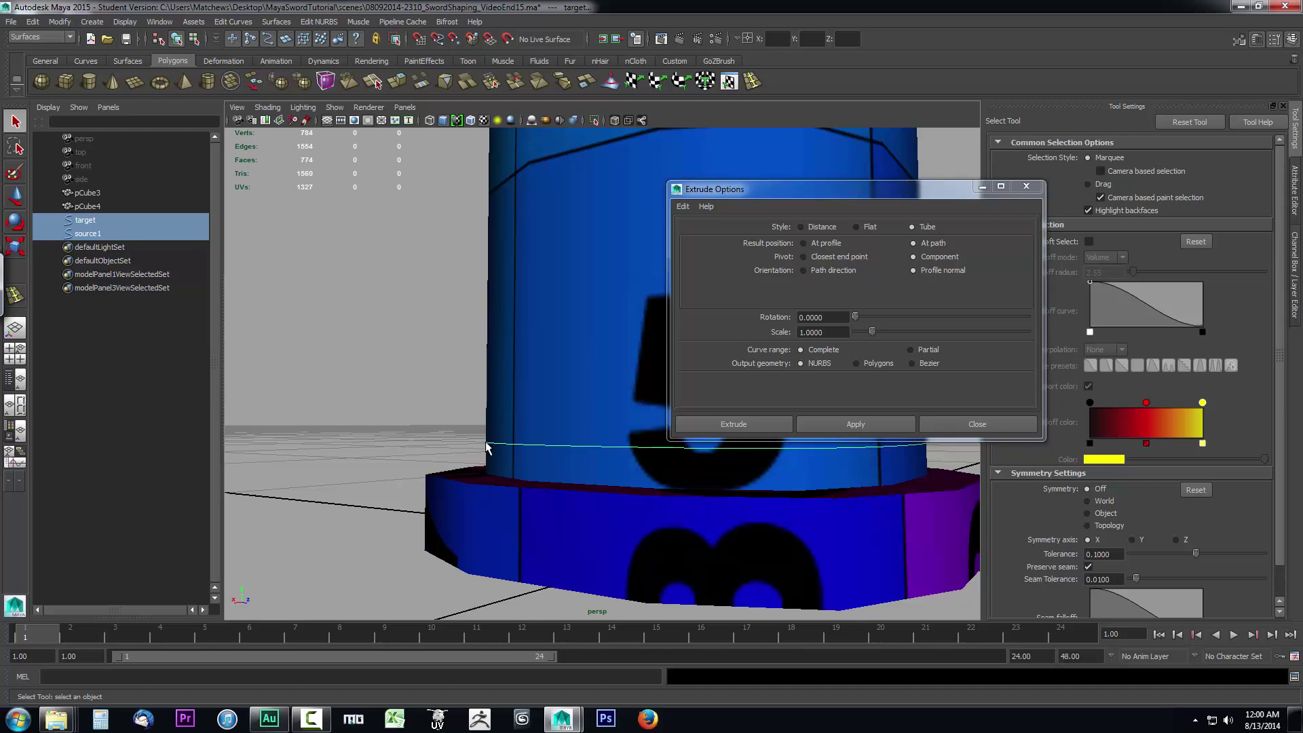
{"action": "scroll", "coordinate": [487, 448], "scroll_direction": "down", "scroll_amount": 3}
{"action": "key", "text": "w"}
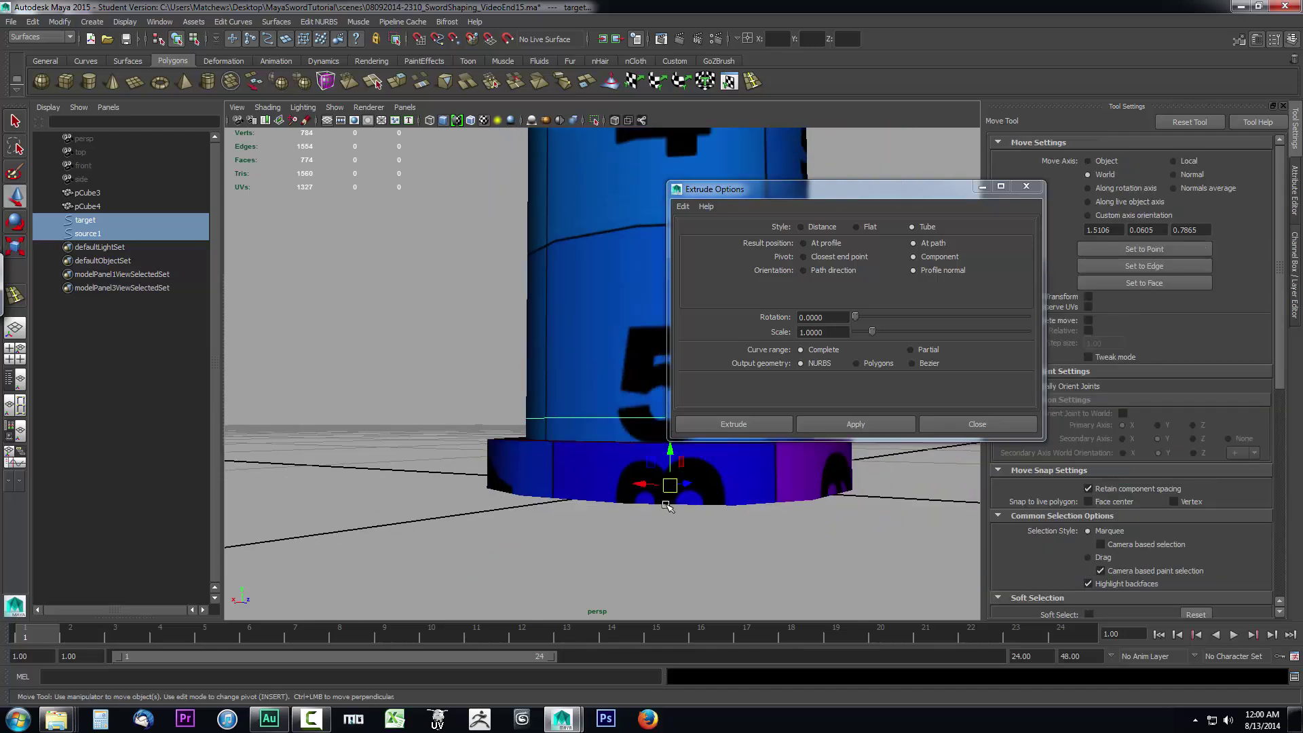
{"action": "middle_click_drag", "start_coordinate": [703, 543], "coordinate": [703, 383], "text": "alt"}
{"action": "left_click_drag", "start_coordinate": [702, 384], "coordinate": [677, 501], "text": "alt"}
{"action": "scroll", "coordinate": [546, 436], "scroll_direction": "up", "scroll_amount": 3}
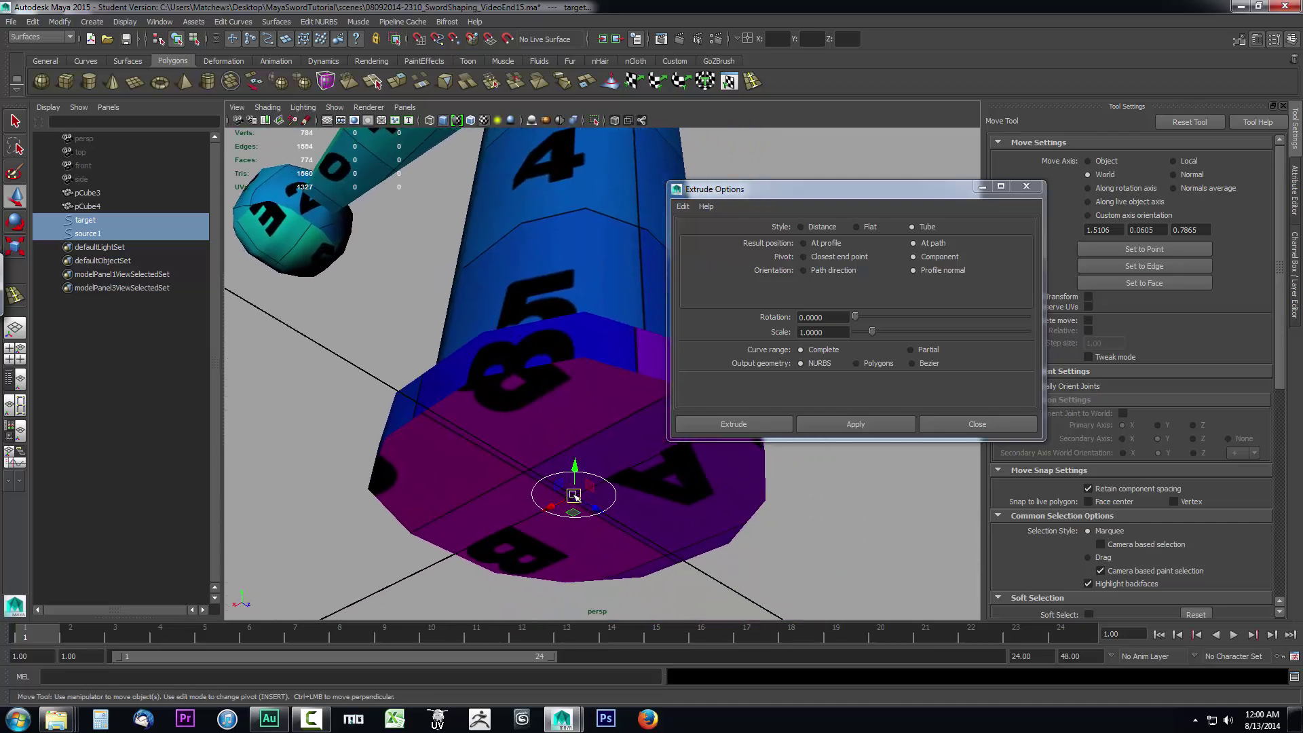
{"action": "left_click_drag", "start_coordinate": [500, 442], "coordinate": [508, 467], "text": "alt"}
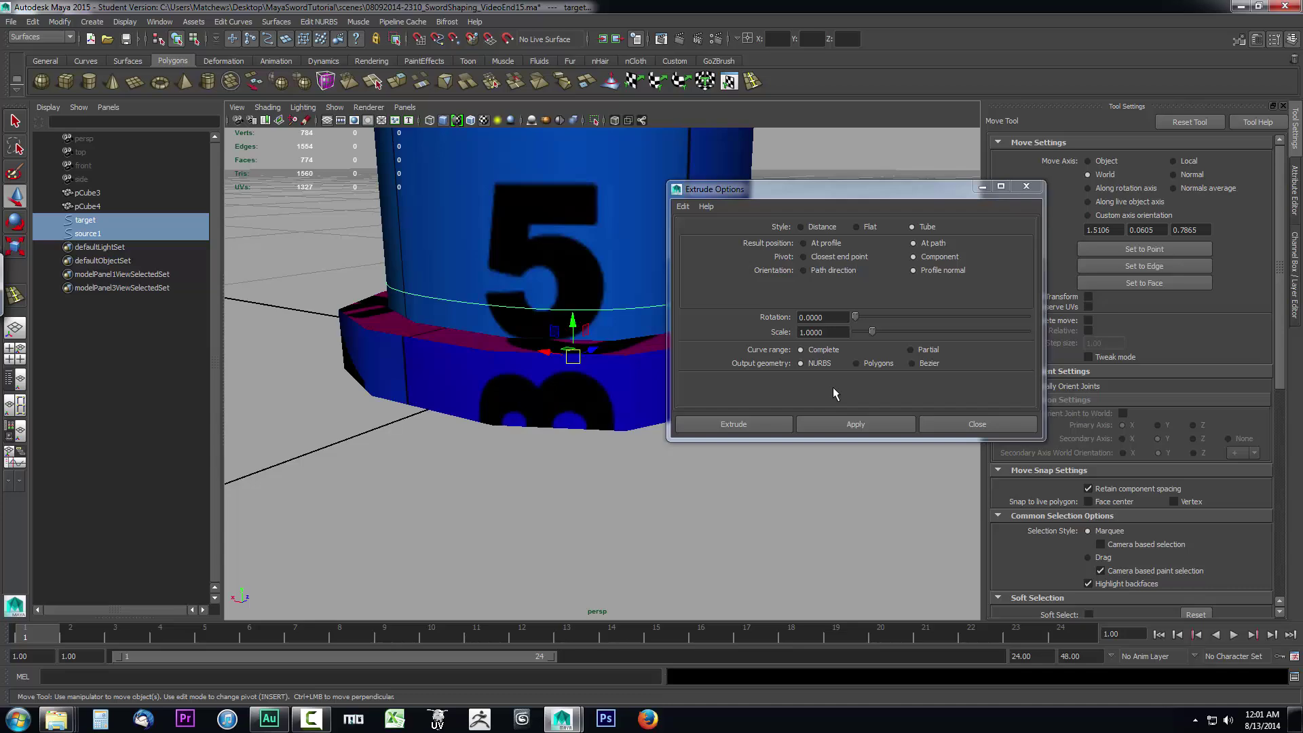
Extrude source1 along target as a Tube with At path position, Component pivot, Profile normal orientation and NURBS output.
{"action": "scroll", "coordinate": [523, 385], "scroll_direction": "down", "scroll_amount": 5}
{"action": "middle_click_drag", "start_coordinate": [523, 385], "coordinate": [532, 486], "text": "alt"}
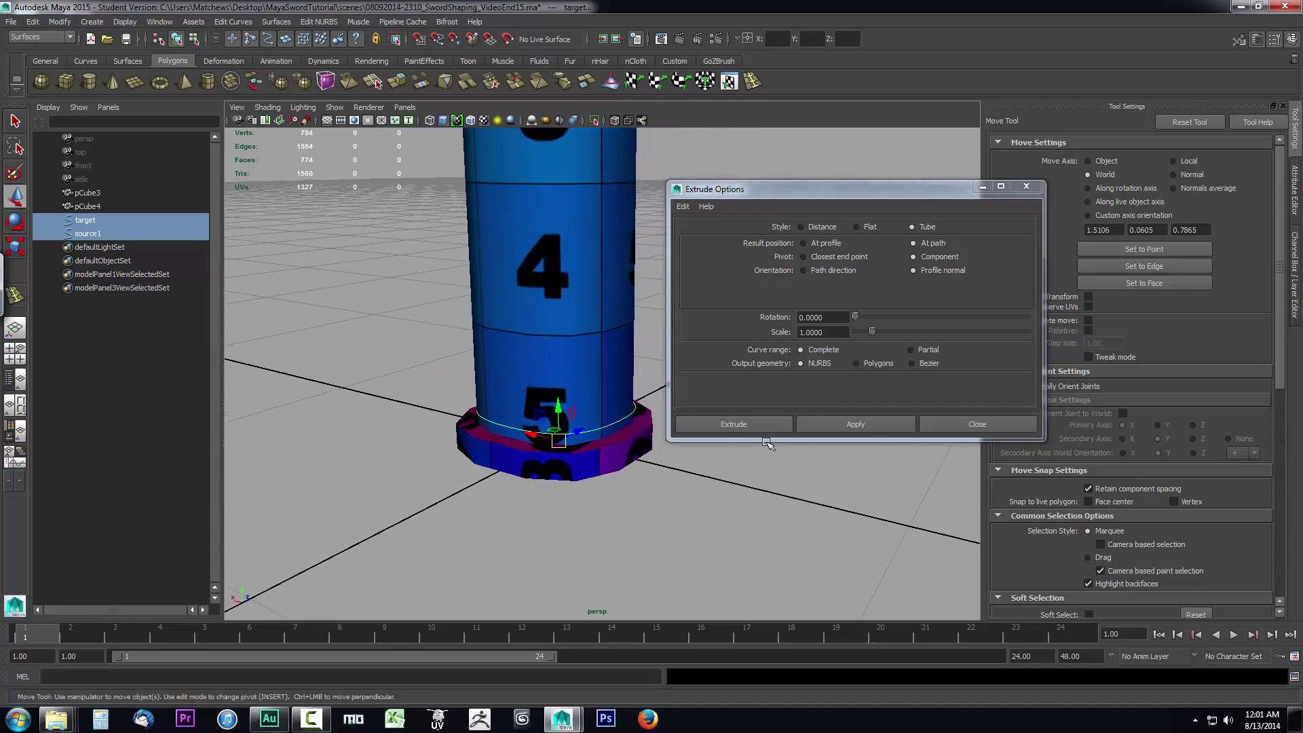
{"action": "left_click", "coordinate": [746, 428]}
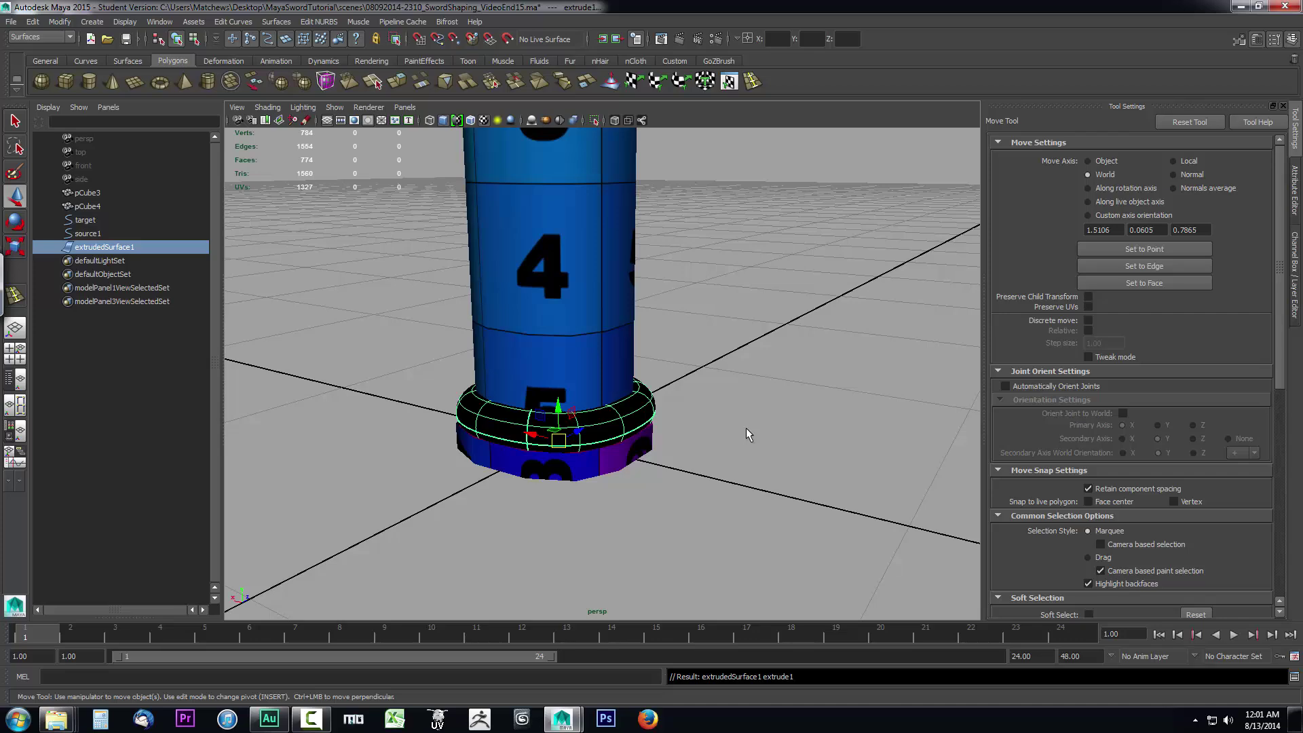
Scale the source1 circle down uniformly to make the extruded tube around the grip's base thinner.
{"action": "right_click_drag", "start_coordinate": [742, 450], "coordinate": [689, 468], "text": "alt"}
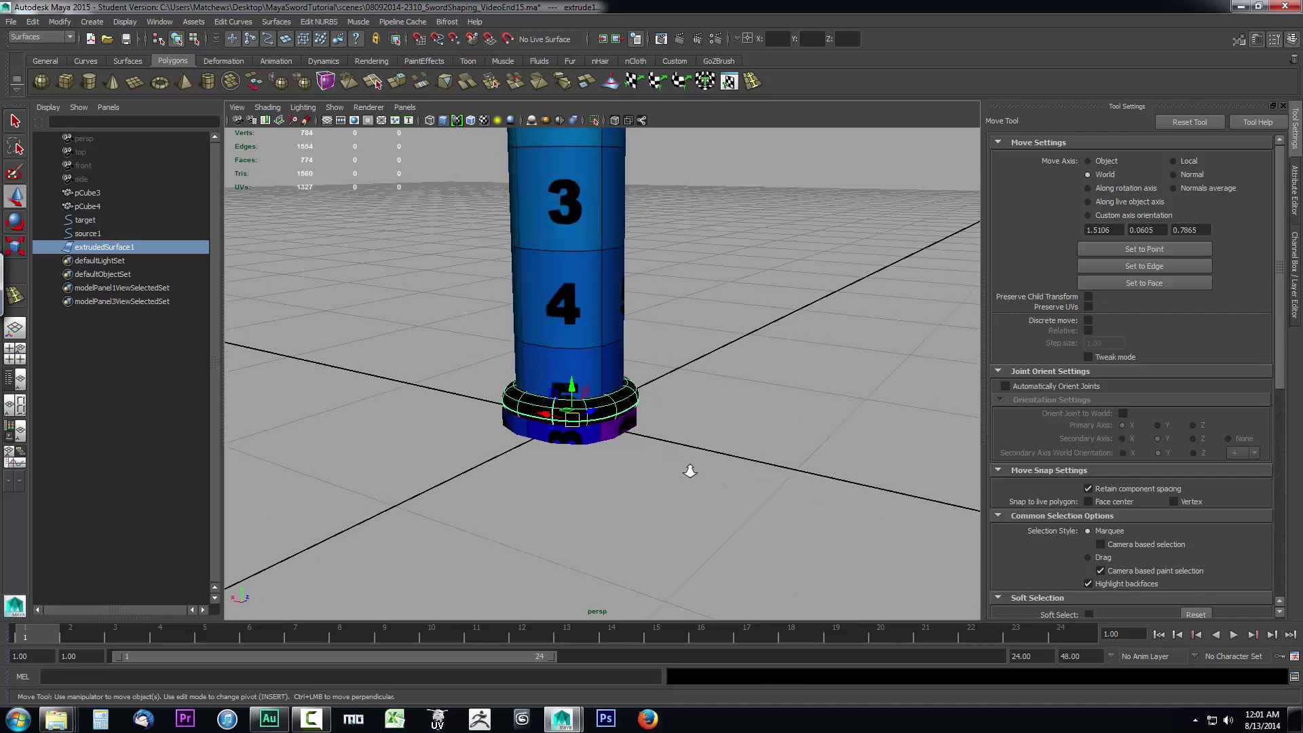
{"action": "key", "text": "bracketleft"}
{"action": "mouse_move", "coordinate": [689, 503]}
{"action": "left_mouse_down", "text": "alt"}
{"action": "mouse_move", "coordinate": [686, 369]}
{"action": "mouse_move", "coordinate": [712, 500]}
{"action": "left_mouse_up", "text": "alt"}
{"action": "scroll", "coordinate": [663, 475], "scroll_direction": "up", "scroll_amount": 5}
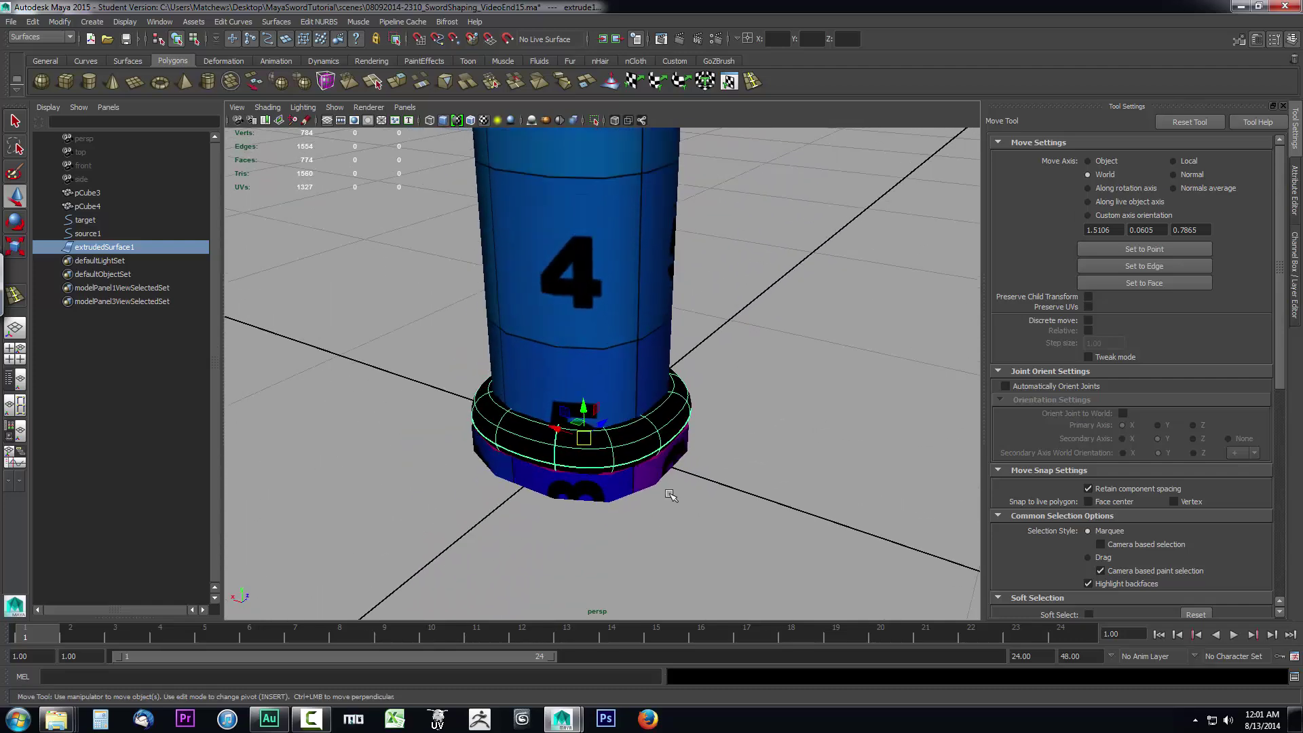
{"action": "left_click", "coordinate": [84, 235]}
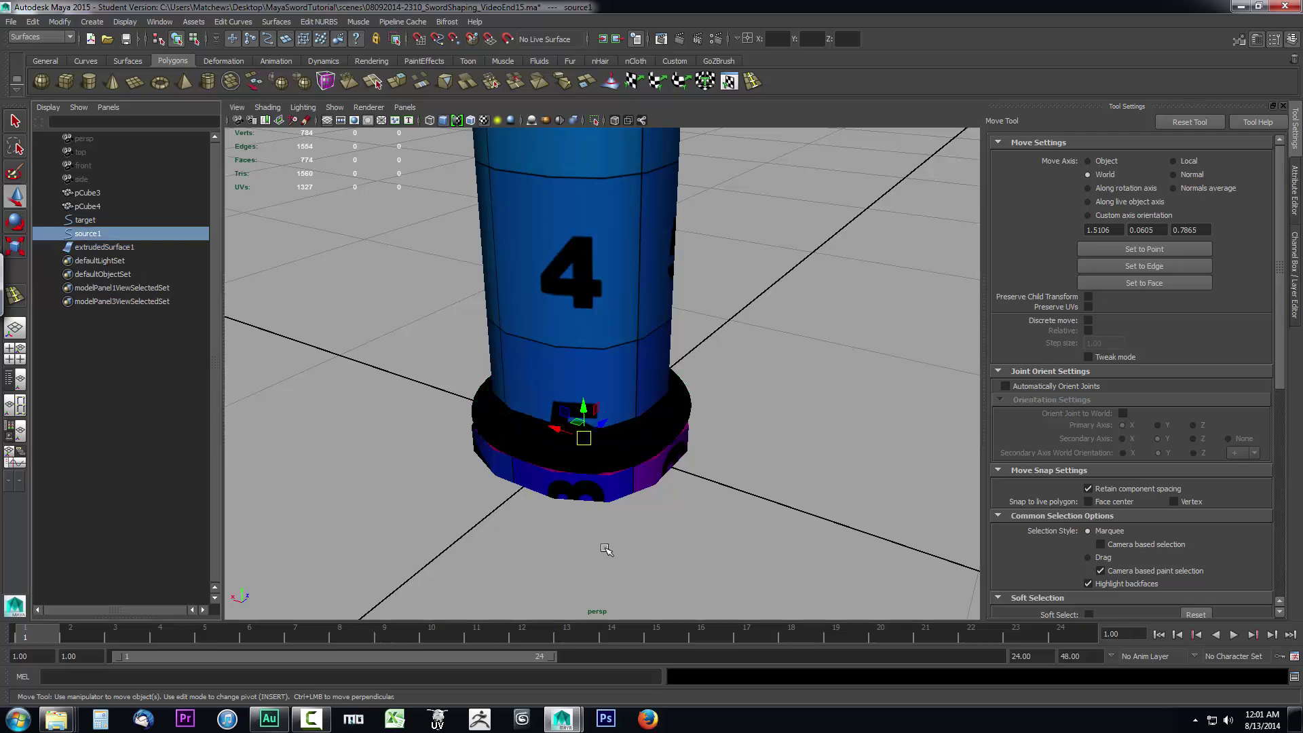
{"action": "key", "text": "r"}
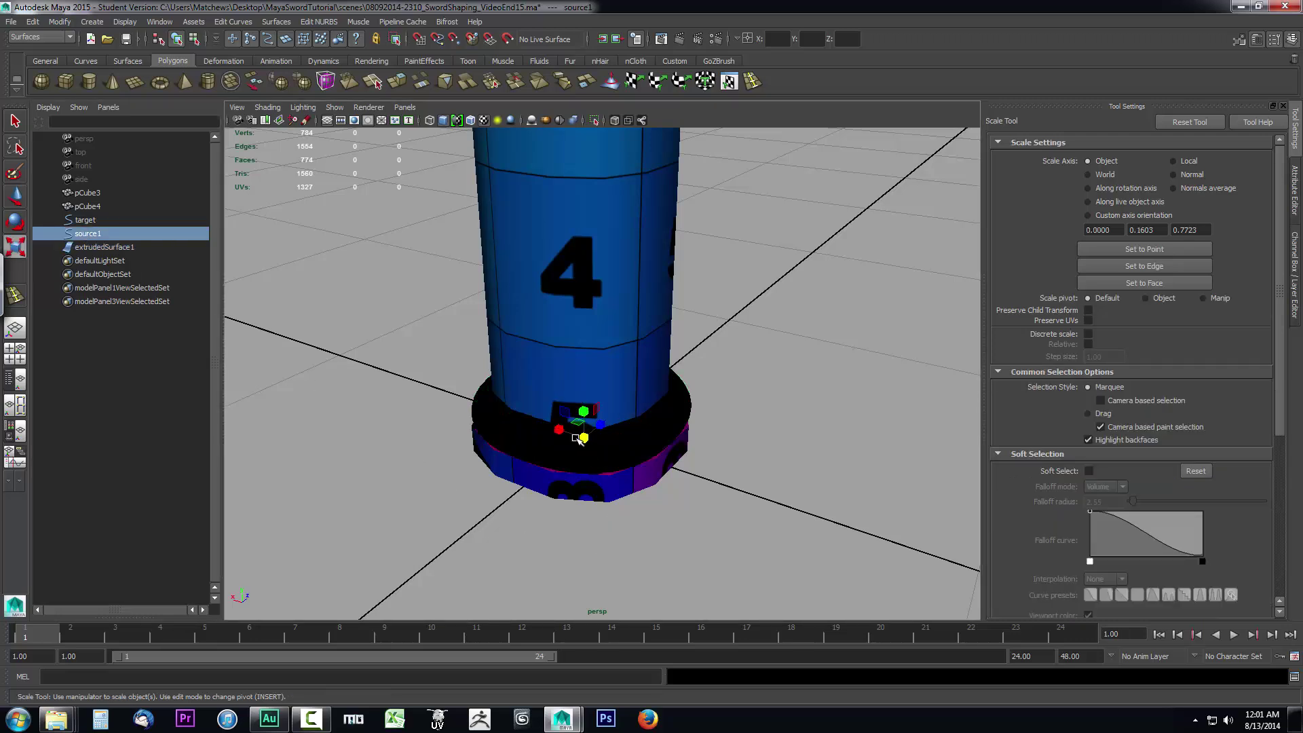
{"action": "left_click_drag", "start_coordinate": [585, 439], "coordinate": [577, 438]}
{"action": "left_click", "coordinate": [122, 248]}
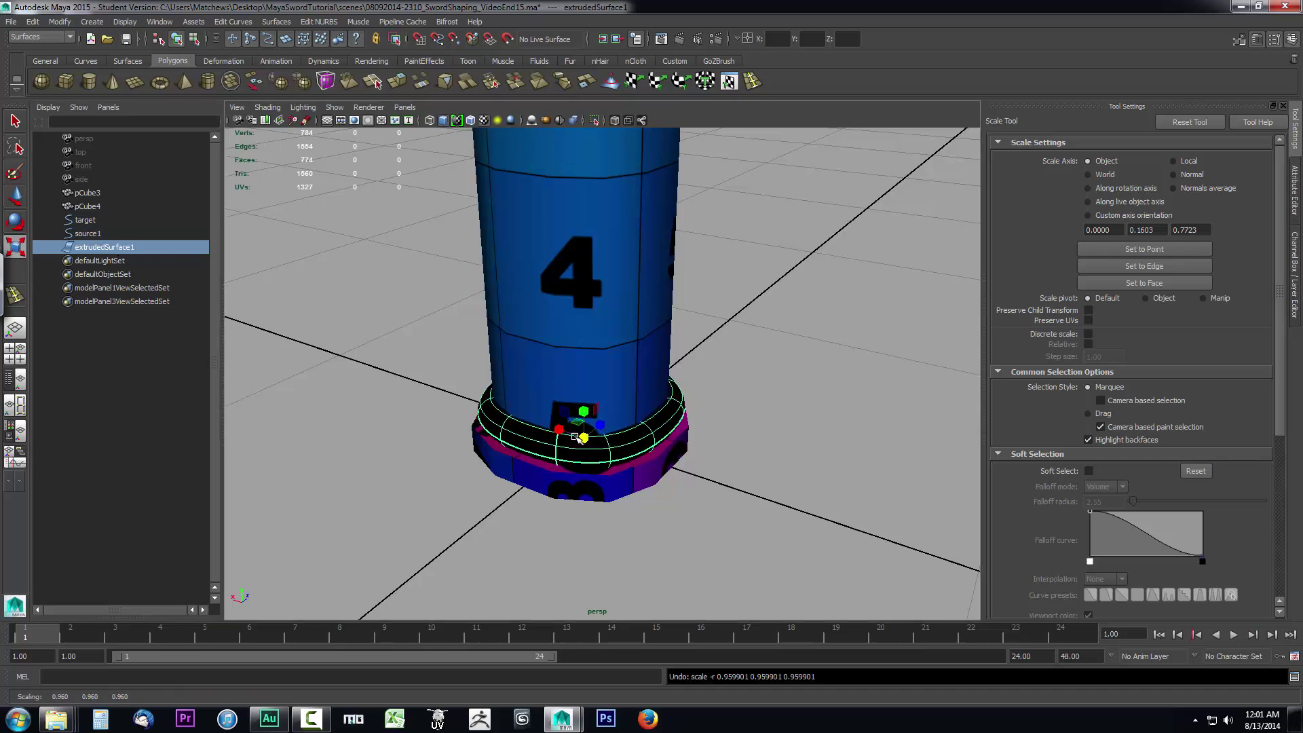
{"action": "left_click", "coordinate": [92, 233]}
{"action": "left_click_drag", "start_coordinate": [584, 442], "coordinate": [588, 441]}
{"action": "mouse_move", "coordinate": [642, 531]}
{"action": "left_mouse_down", "text": "alt"}
{"action": "mouse_move", "coordinate": [710, 483]}
{"action": "mouse_move", "coordinate": [780, 474]}
{"action": "mouse_move", "coordinate": [635, 518]}
{"action": "left_mouse_up", "text": "alt"}
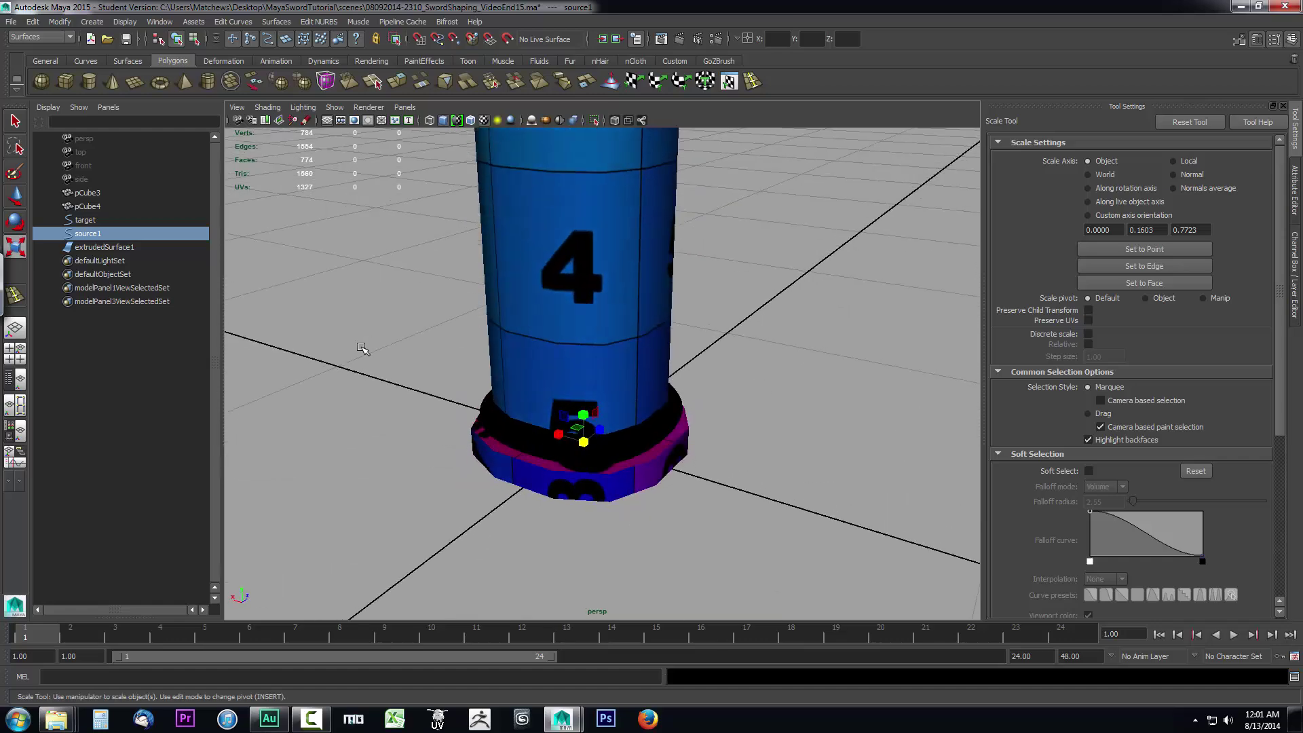
Reverse the surface direction of the extruded tube around the grip's base.
{"action": "left_click", "coordinate": [627, 444]}
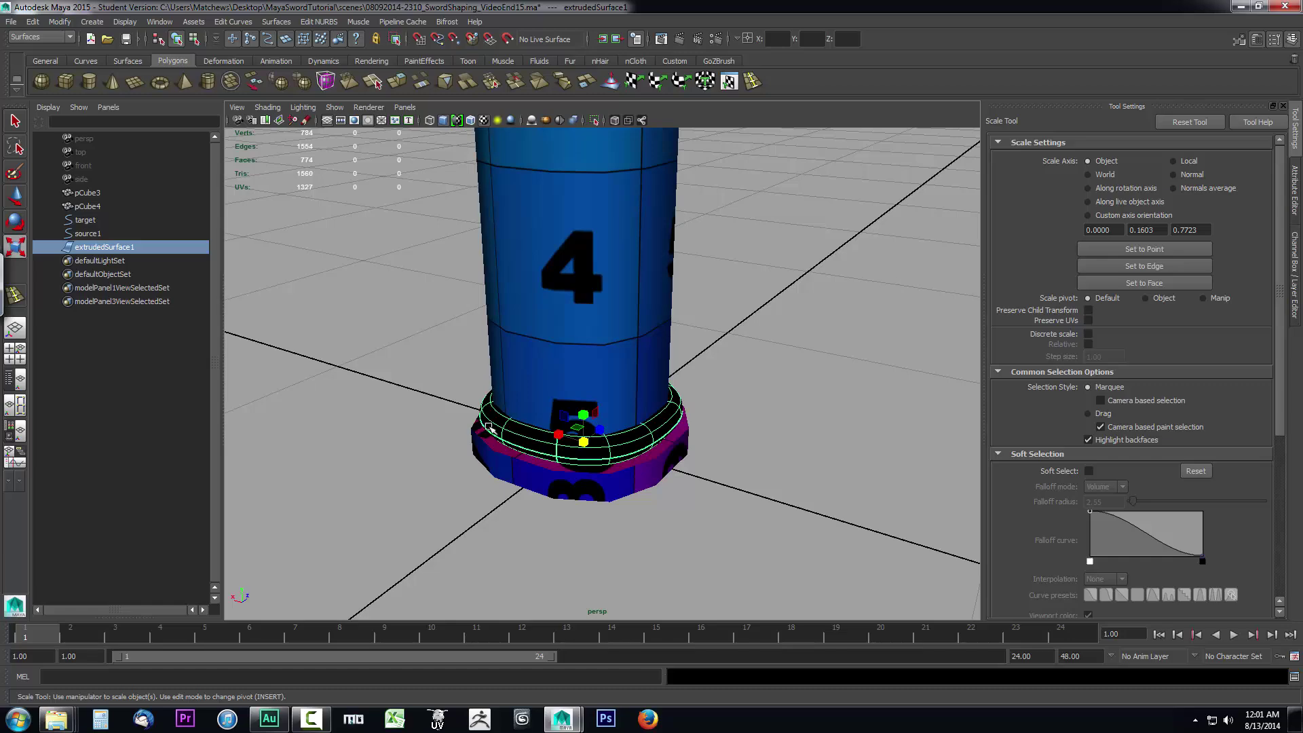
{"action": "left_click_drag", "start_coordinate": [804, 451], "coordinate": [823, 456], "text": "alt"}
{"action": "left_click_drag", "start_coordinate": [735, 485], "coordinate": [624, 467], "text": "alt"}
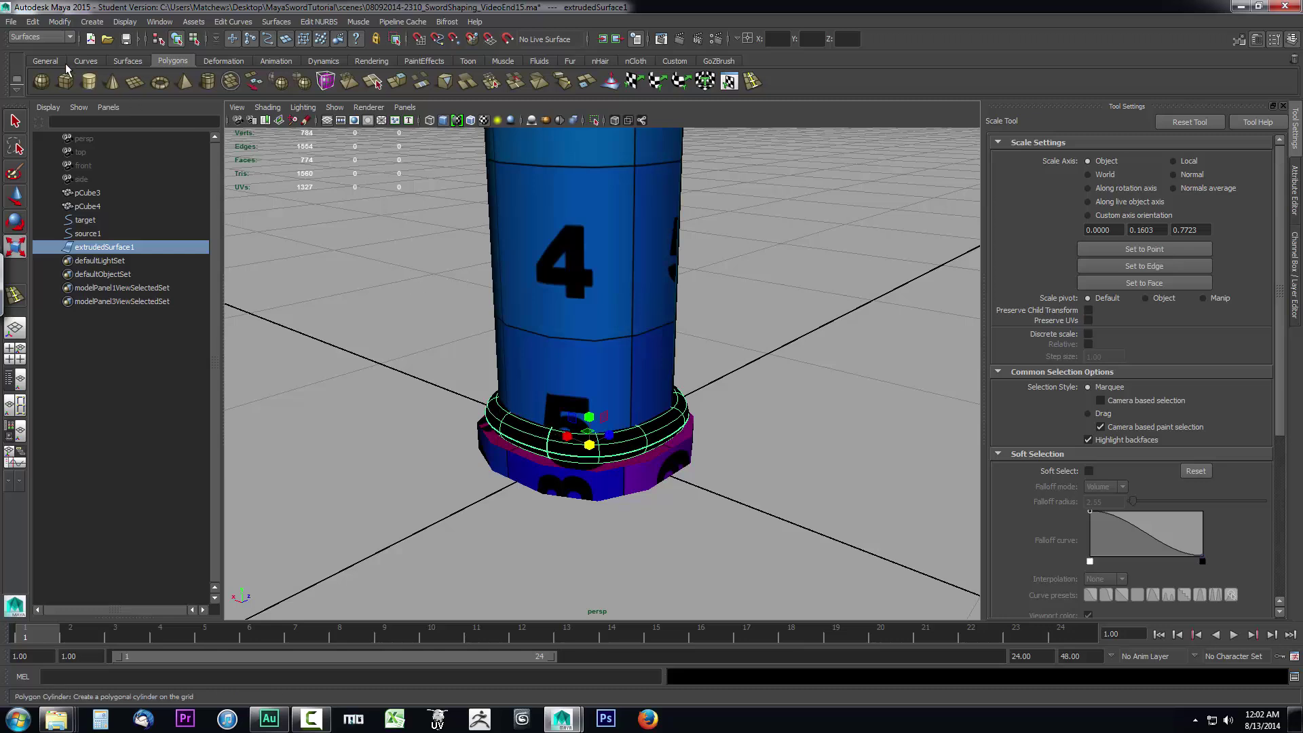
{"action": "left_click", "coordinate": [324, 25]}
{"action": "left_click", "coordinate": [319, 21]}
{"action": "left_click", "coordinate": [819, 485]}
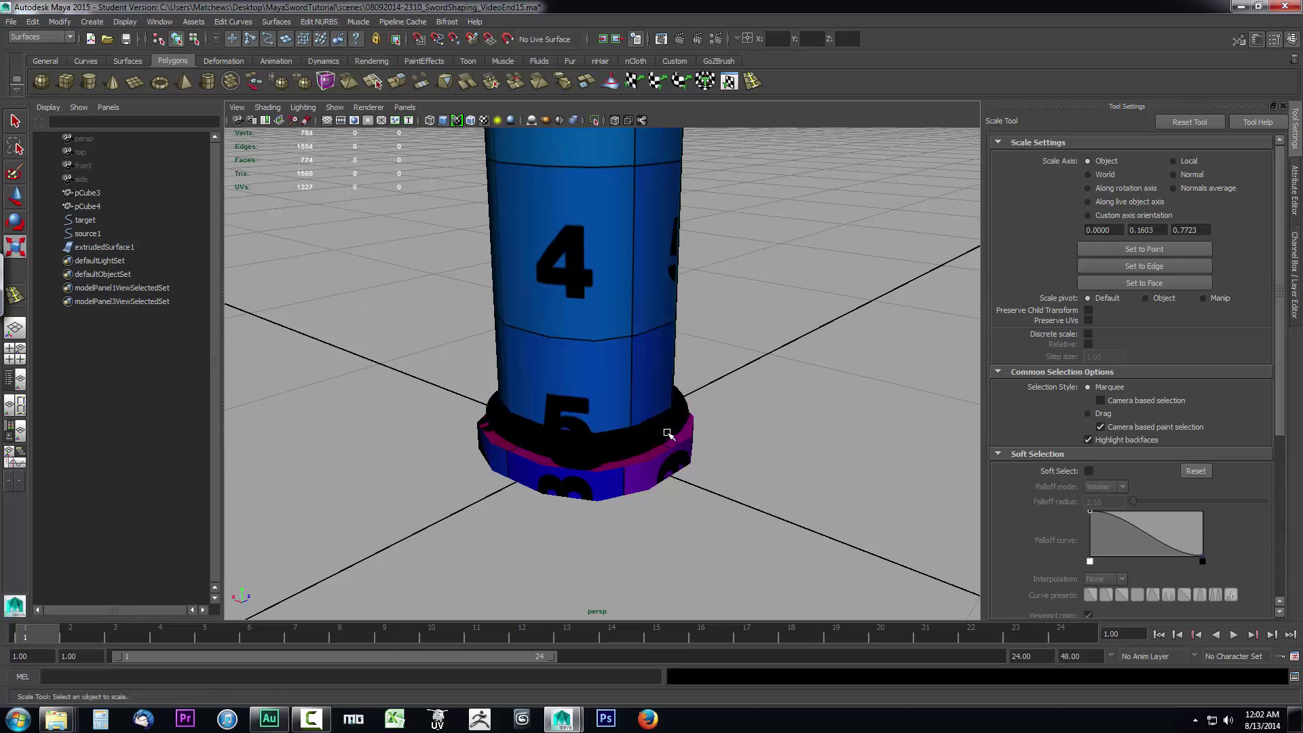
{"action": "left_click", "coordinate": [669, 434]}
{"action": "left_click", "coordinate": [319, 22]}
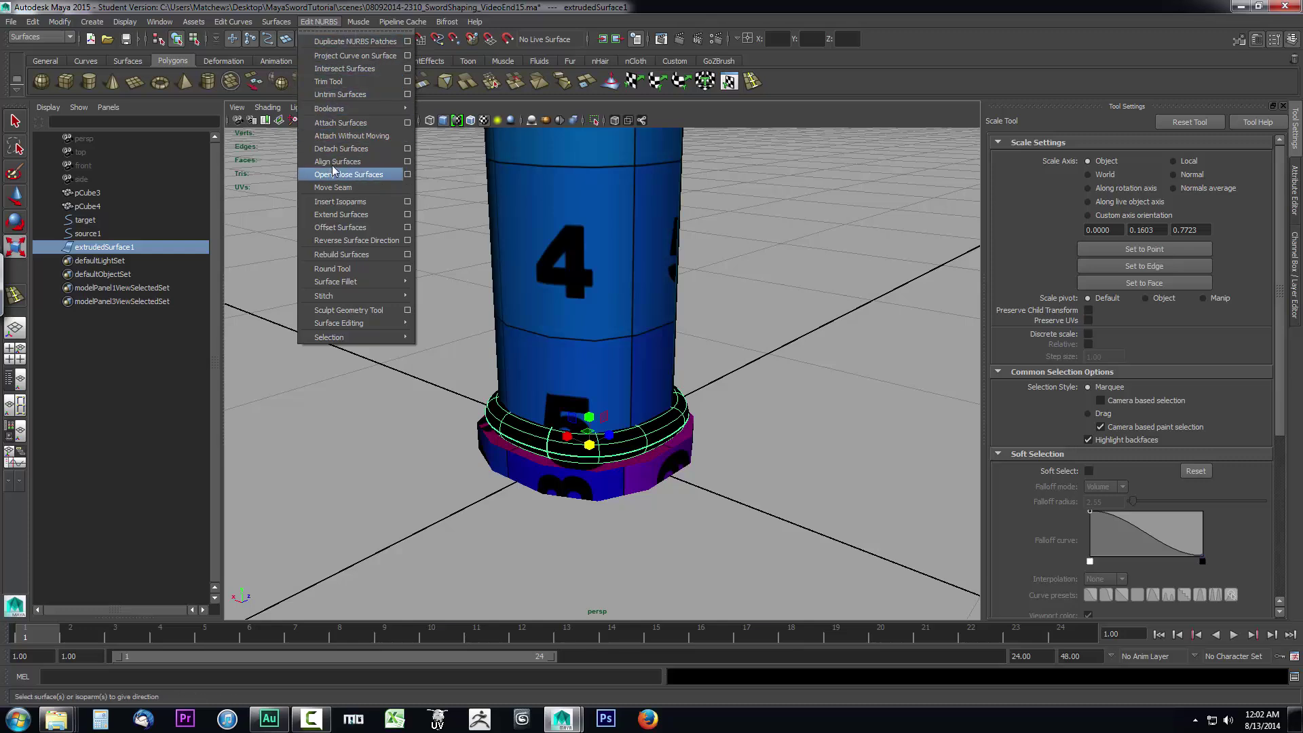
{"action": "left_click", "coordinate": [358, 240]}
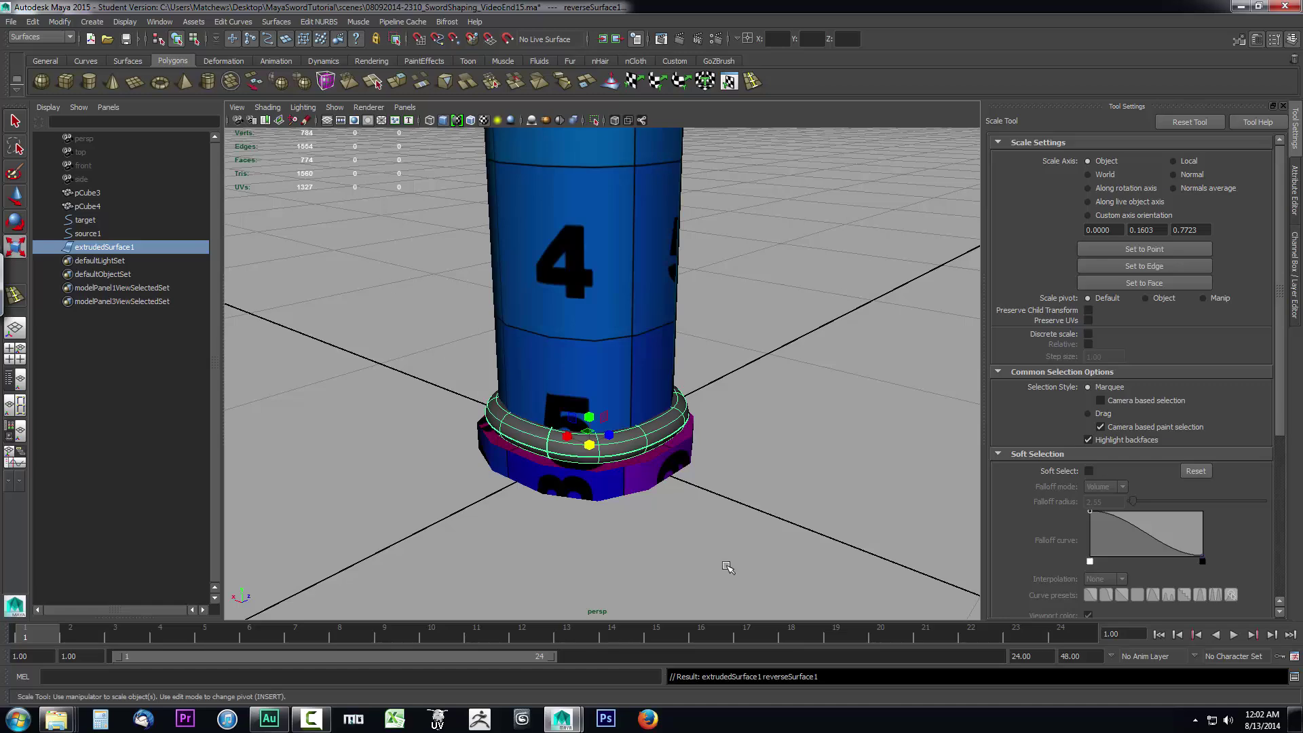
{"action": "mouse_move", "coordinate": [688, 531]}
{"action": "left_mouse_down", "text": "alt"}
{"action": "mouse_move", "coordinate": [675, 446]}
{"action": "mouse_move", "coordinate": [690, 527]}
{"action": "mouse_move", "coordinate": [625, 497]}
{"action": "mouse_move", "coordinate": [689, 525]}
{"action": "left_mouse_up", "text": "alt"}
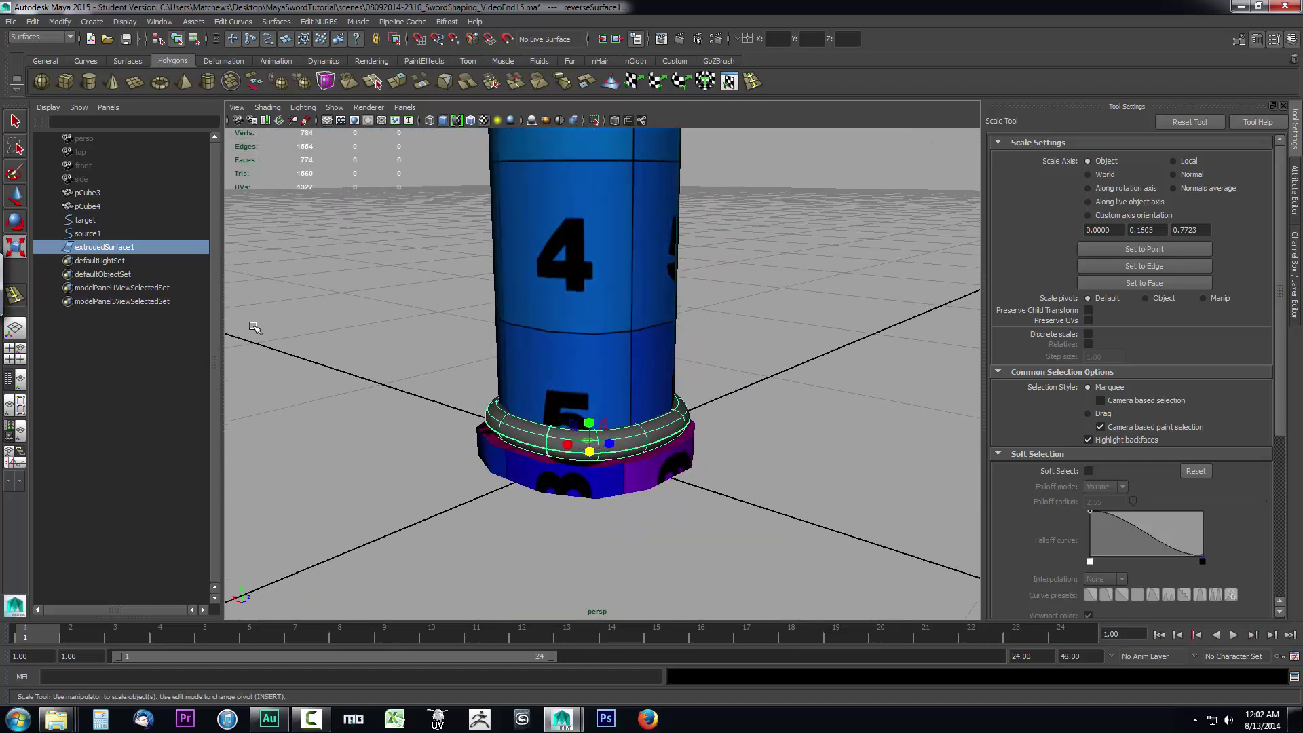
Scale the source1 circle down further so the tube becomes a thin ring hugging the grip.
{"action": "left_click", "coordinate": [86, 234]}
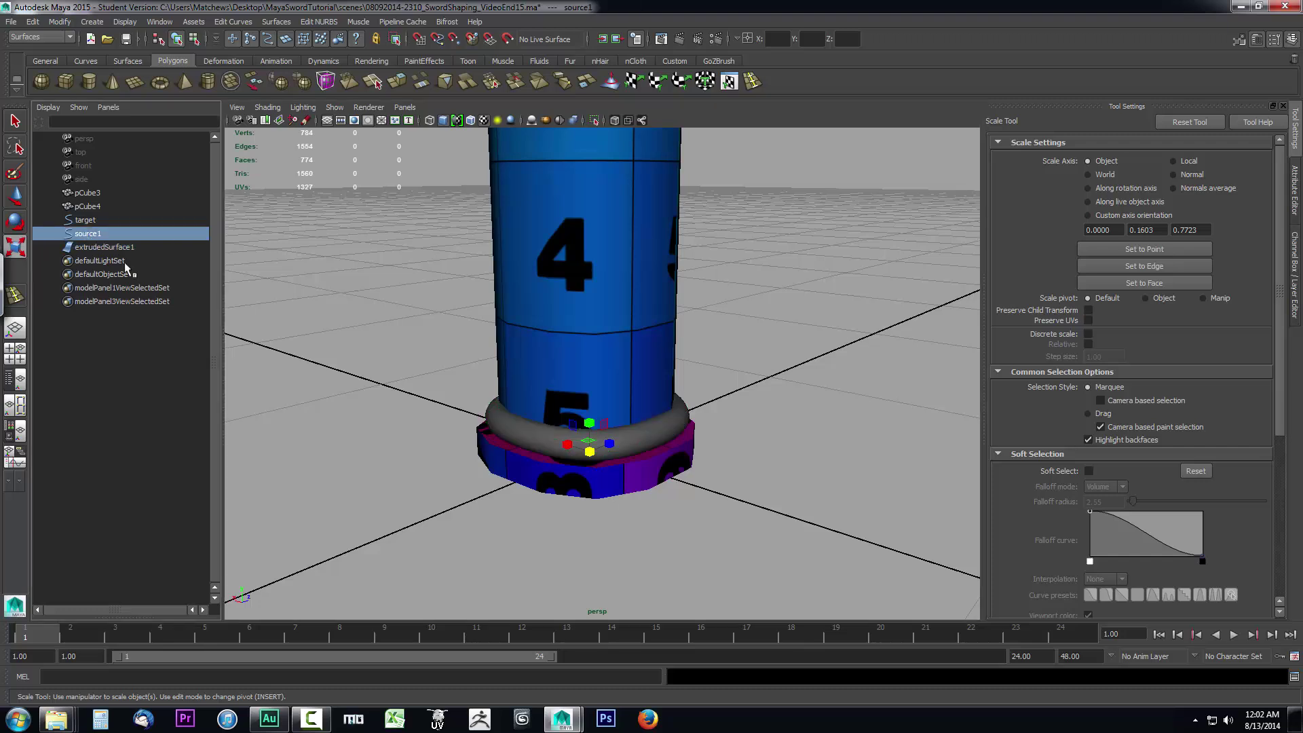
{"action": "left_click_drag", "start_coordinate": [589, 453], "coordinate": [651, 495]}
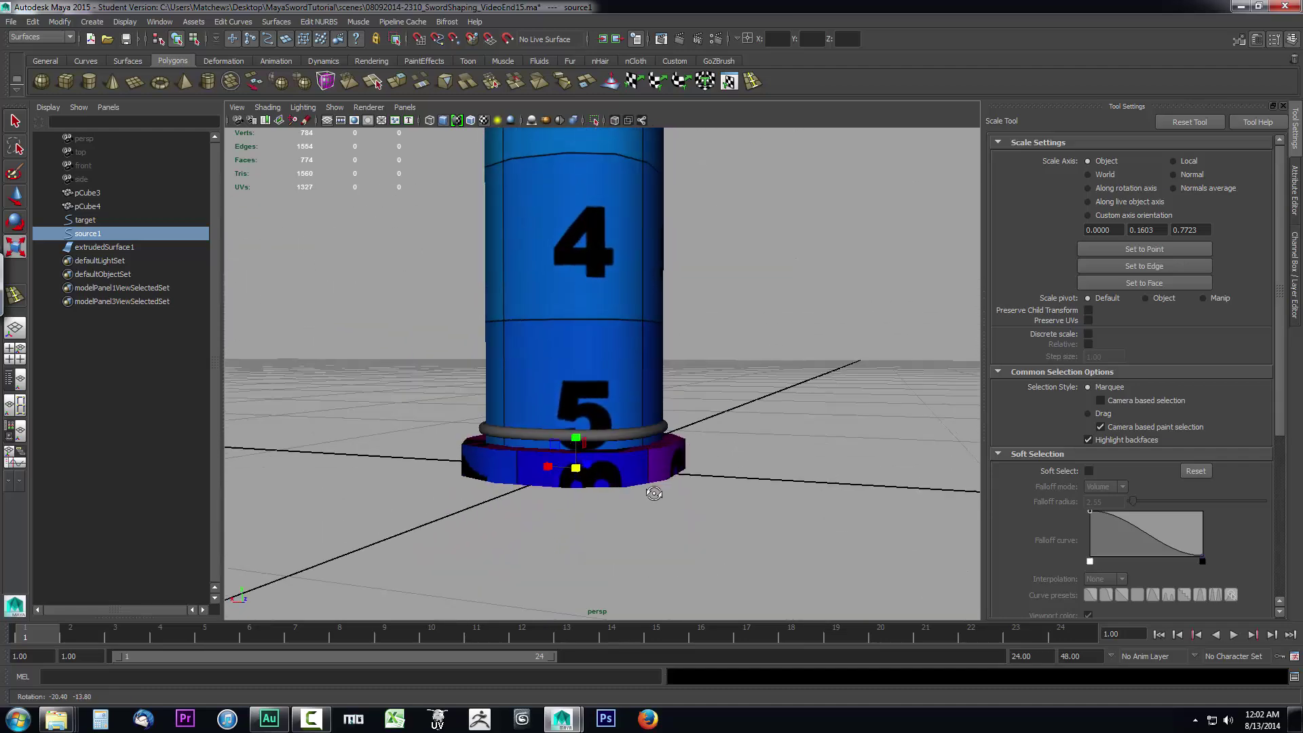
{"action": "scroll", "coordinate": [653, 498], "scroll_direction": "down", "scroll_amount": 3}
{"action": "scroll", "coordinate": [653, 497], "scroll_direction": "up", "scroll_amount": 3}
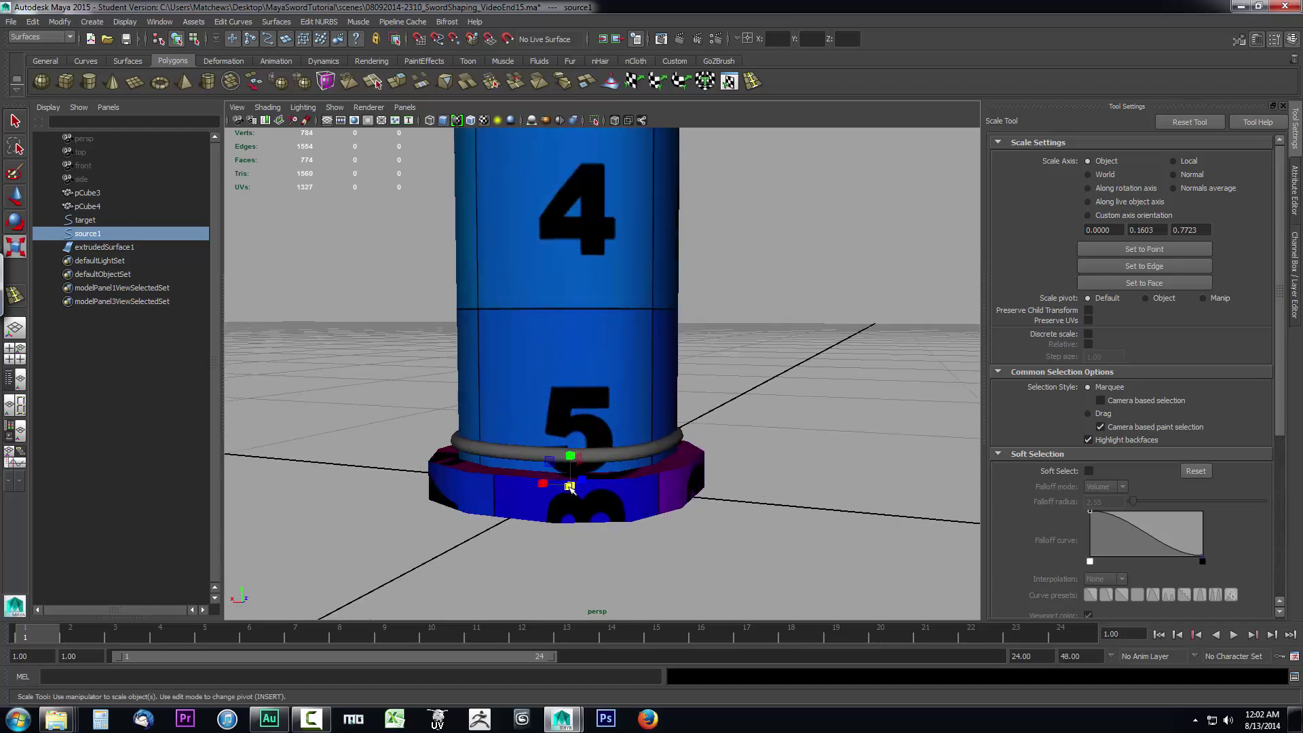
{"action": "left_click_drag", "start_coordinate": [679, 515], "coordinate": [625, 542], "text": "alt"}
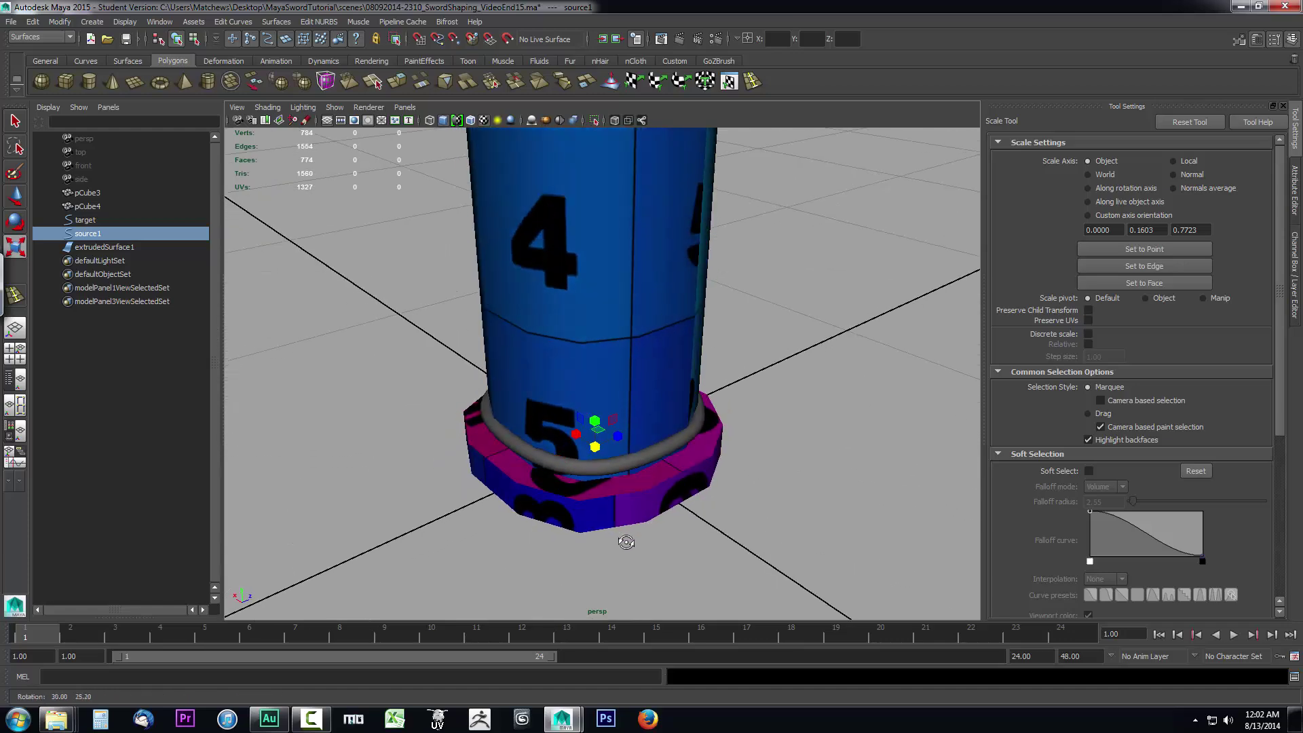
{"action": "scroll", "coordinate": [625, 489], "scroll_direction": "down", "scroll_amount": 2}
{"action": "left_click_drag", "start_coordinate": [625, 489], "coordinate": [733, 442], "text": "alt"}
{"action": "scroll", "coordinate": [785, 470], "scroll_direction": "up", "scroll_amount": 3}
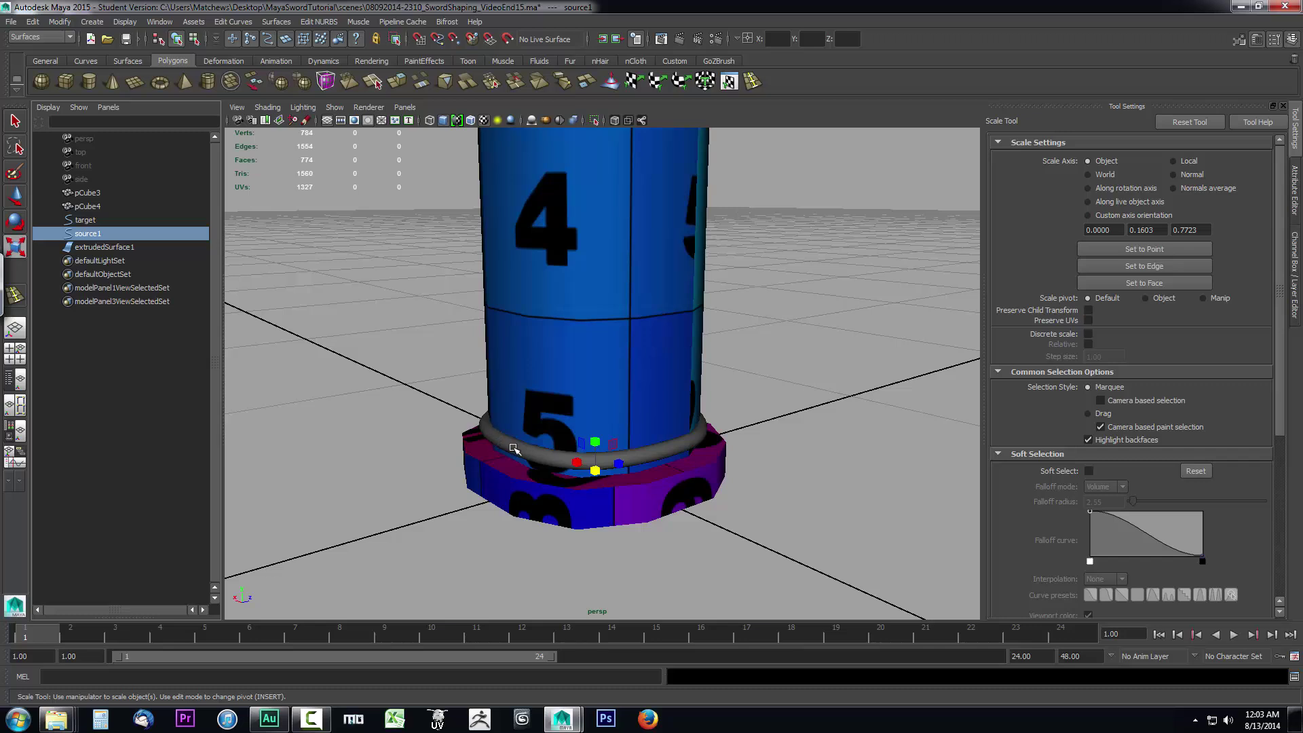
Select the extruded ring surface extrudedSurface1 and open the options for converting NURBS to polygons.
{"action": "left_click", "coordinate": [513, 448]}
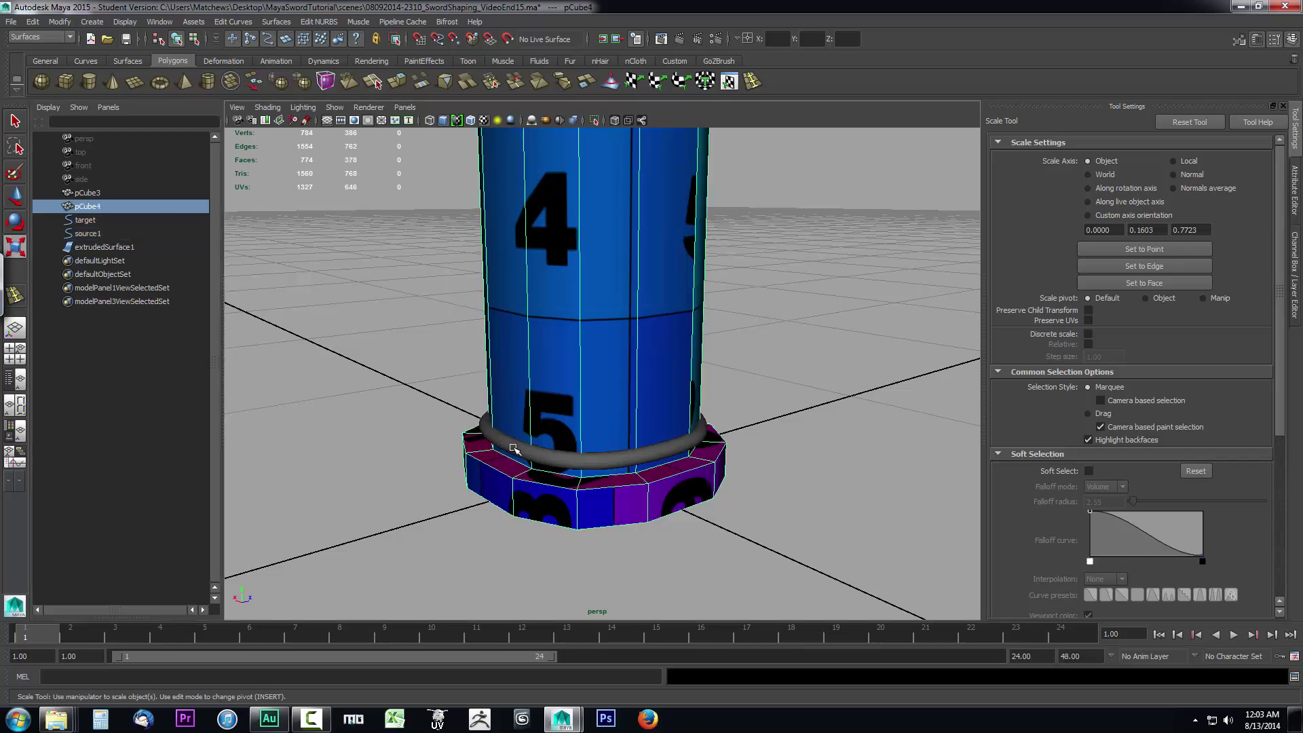
{"action": "left_click", "coordinate": [102, 247]}
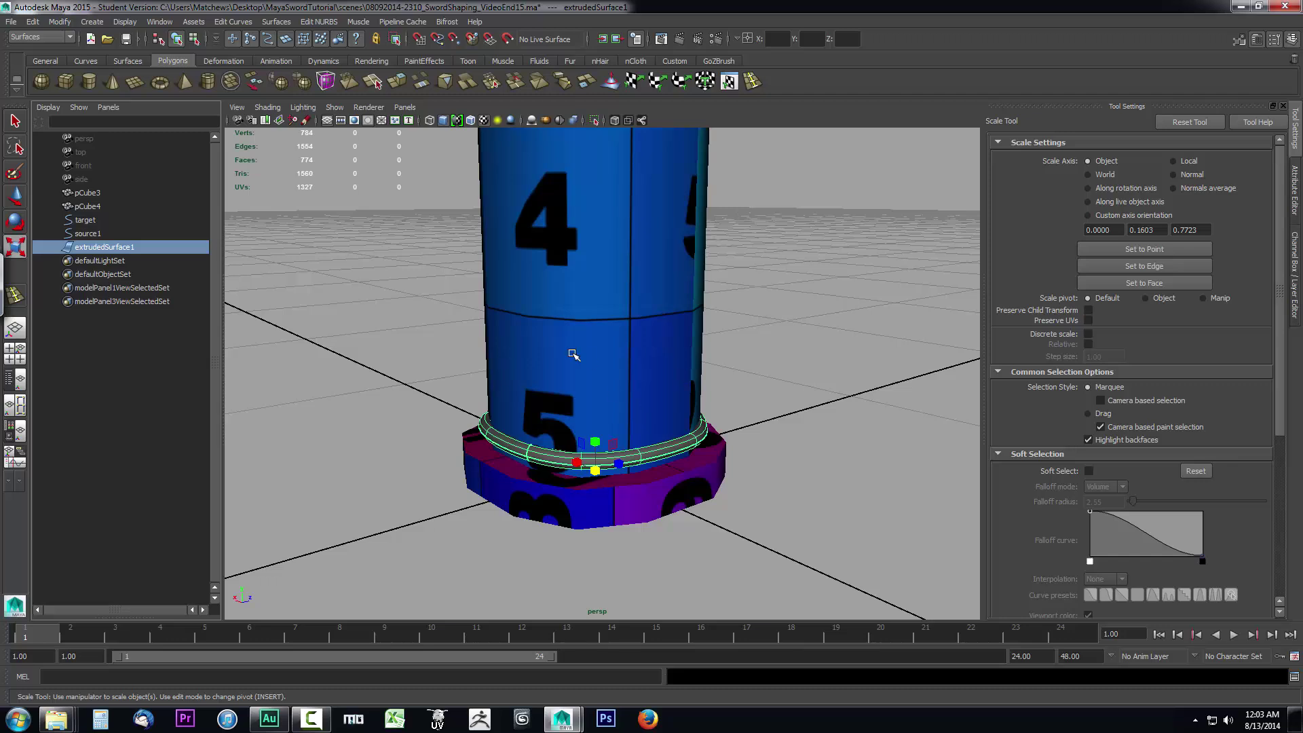
{"action": "left_click", "coordinate": [61, 21]}
{"action": "mouse_move", "coordinate": [95, 233]}
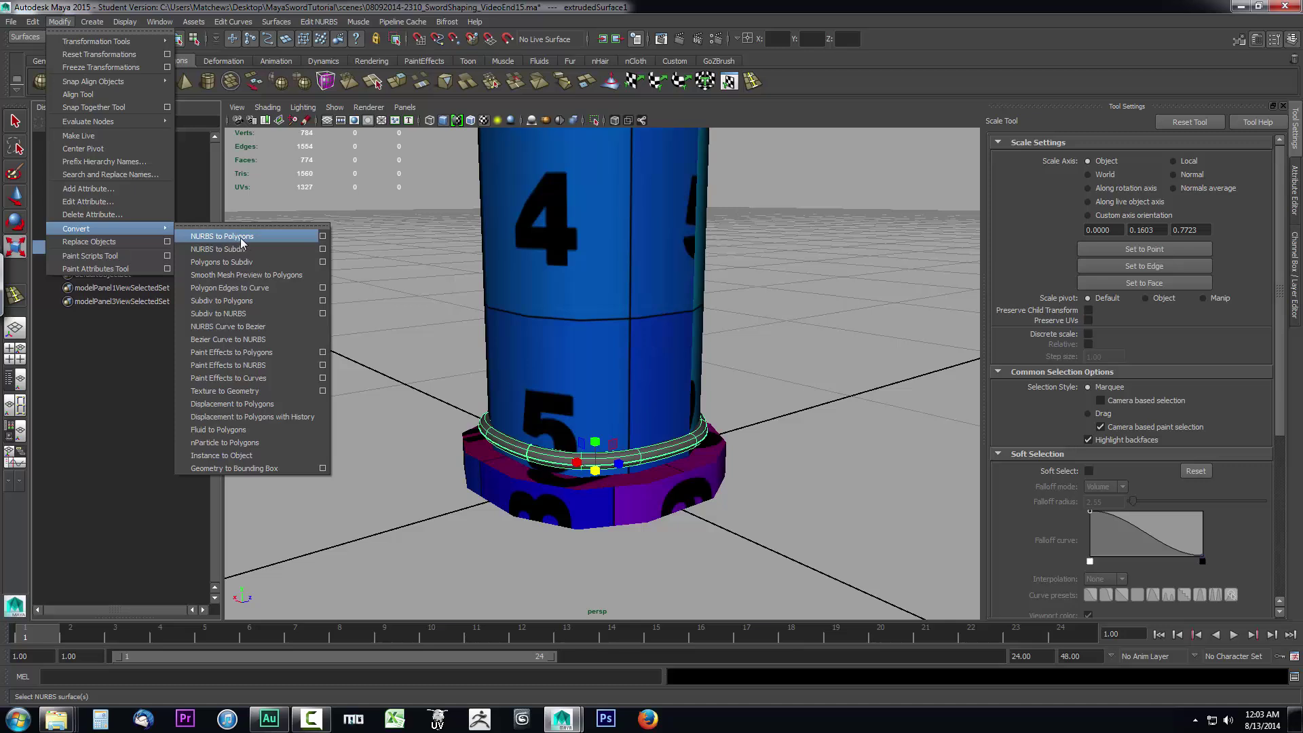
{"action": "left_click", "coordinate": [323, 237]}
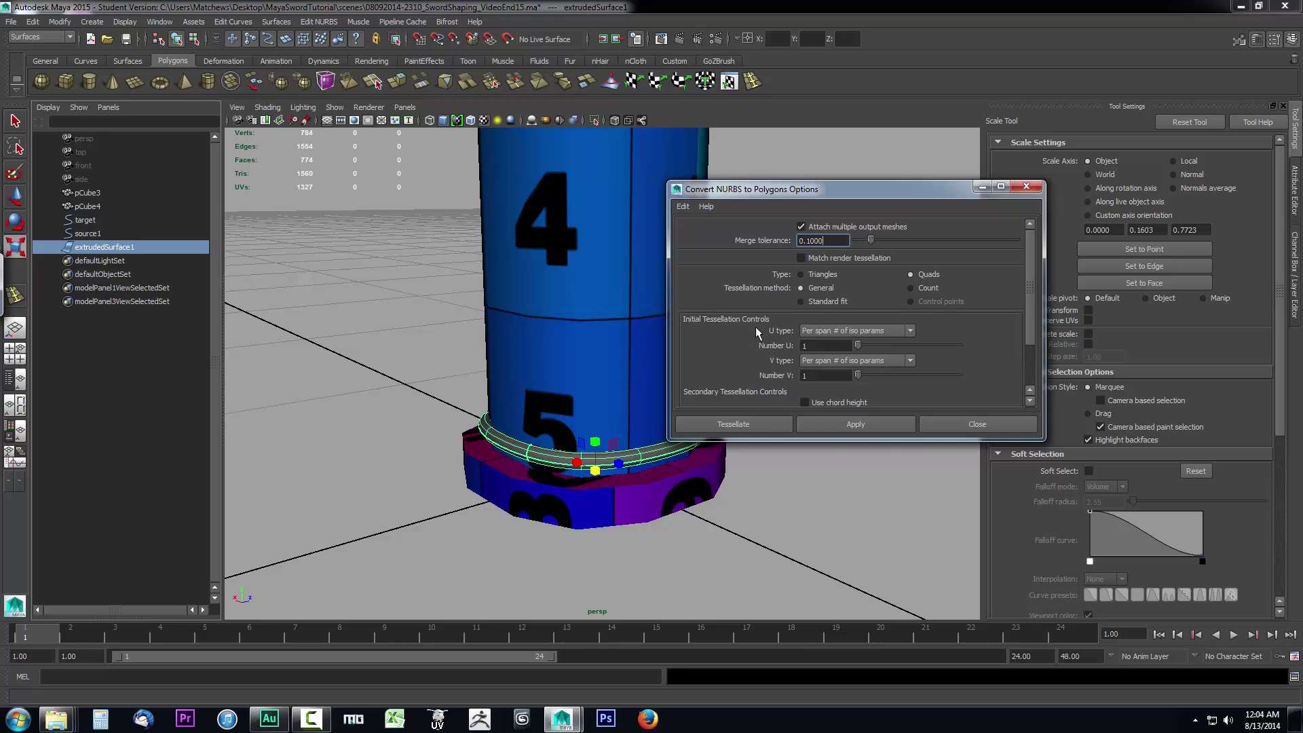
Convert the ring to polygons as Quads with General tessellation, 0.1 merge tolerance, and per-span iso params of U 1 and V 10.
{"action": "scroll", "coordinate": [613, 491], "scroll_direction": "up", "scroll_amount": 5}
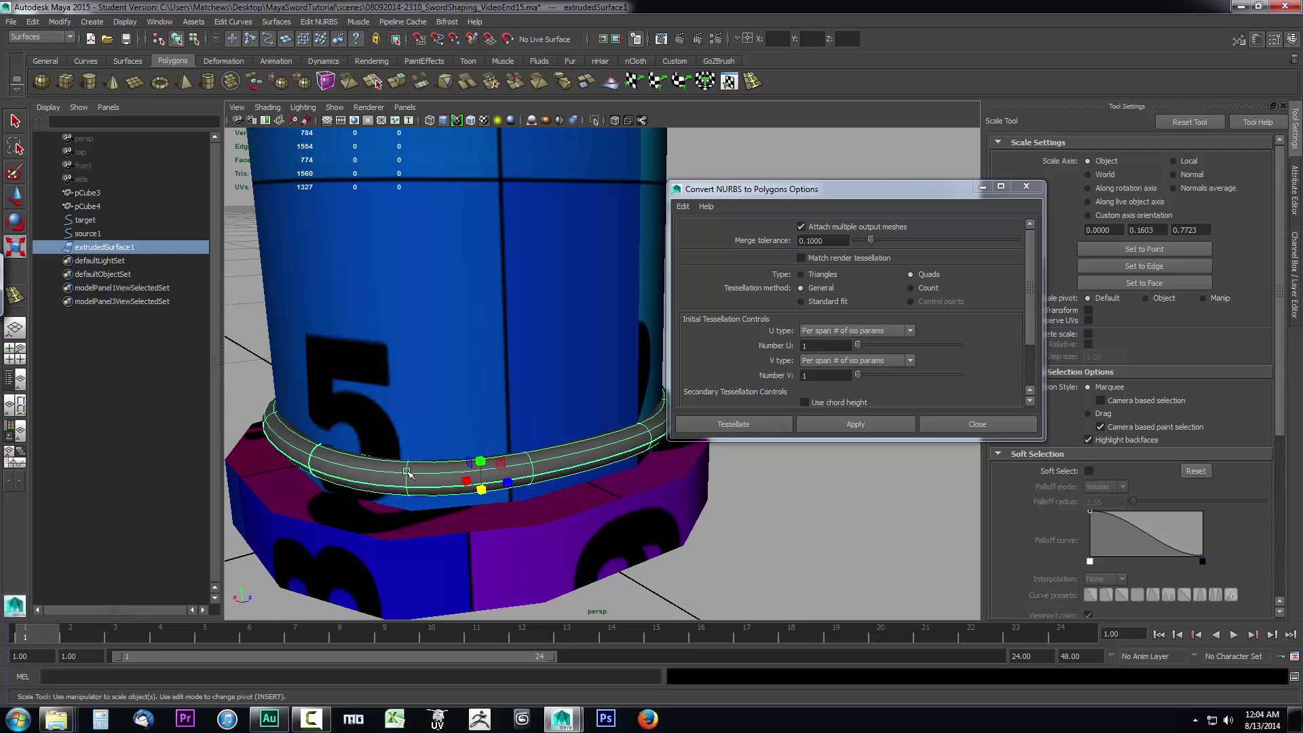
{"action": "left_click", "coordinate": [501, 462]}
{"action": "left_click_drag", "start_coordinate": [547, 492], "coordinate": [474, 457], "text": "alt"}
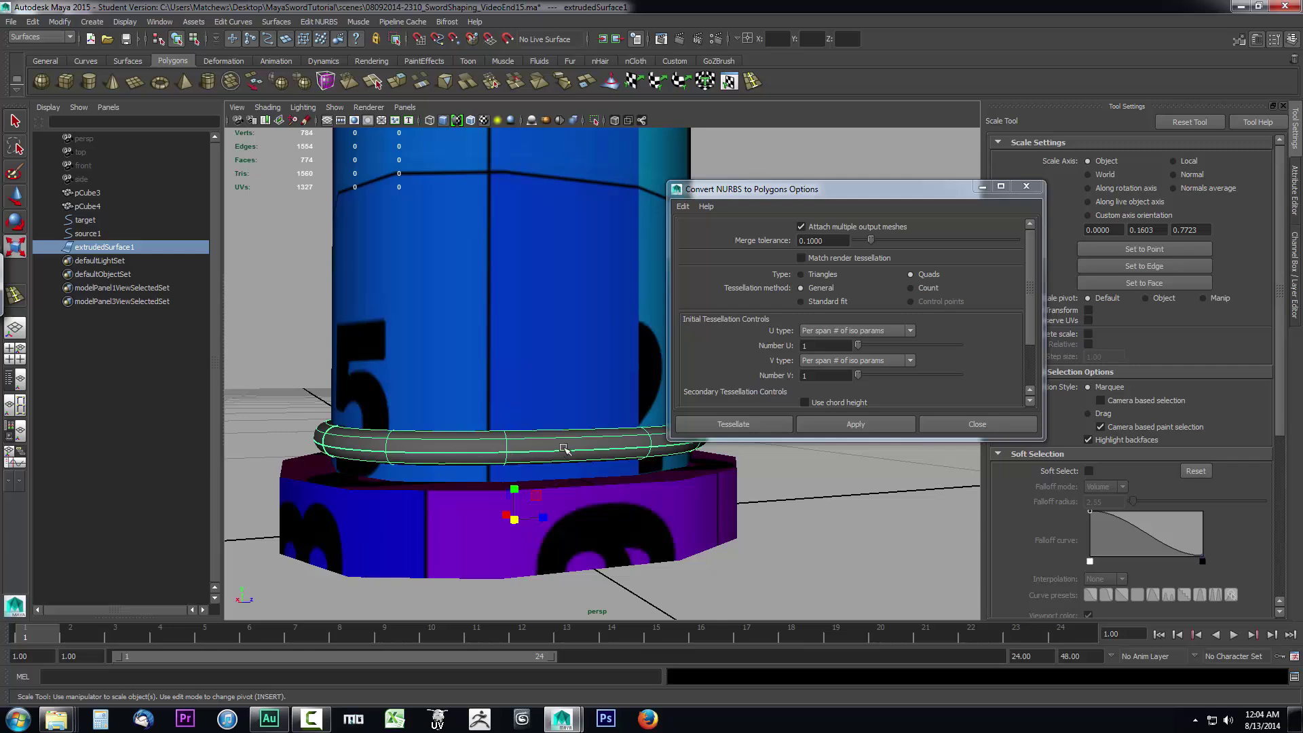
{"action": "left_click_drag", "start_coordinate": [565, 450], "coordinate": [582, 477], "text": "alt"}
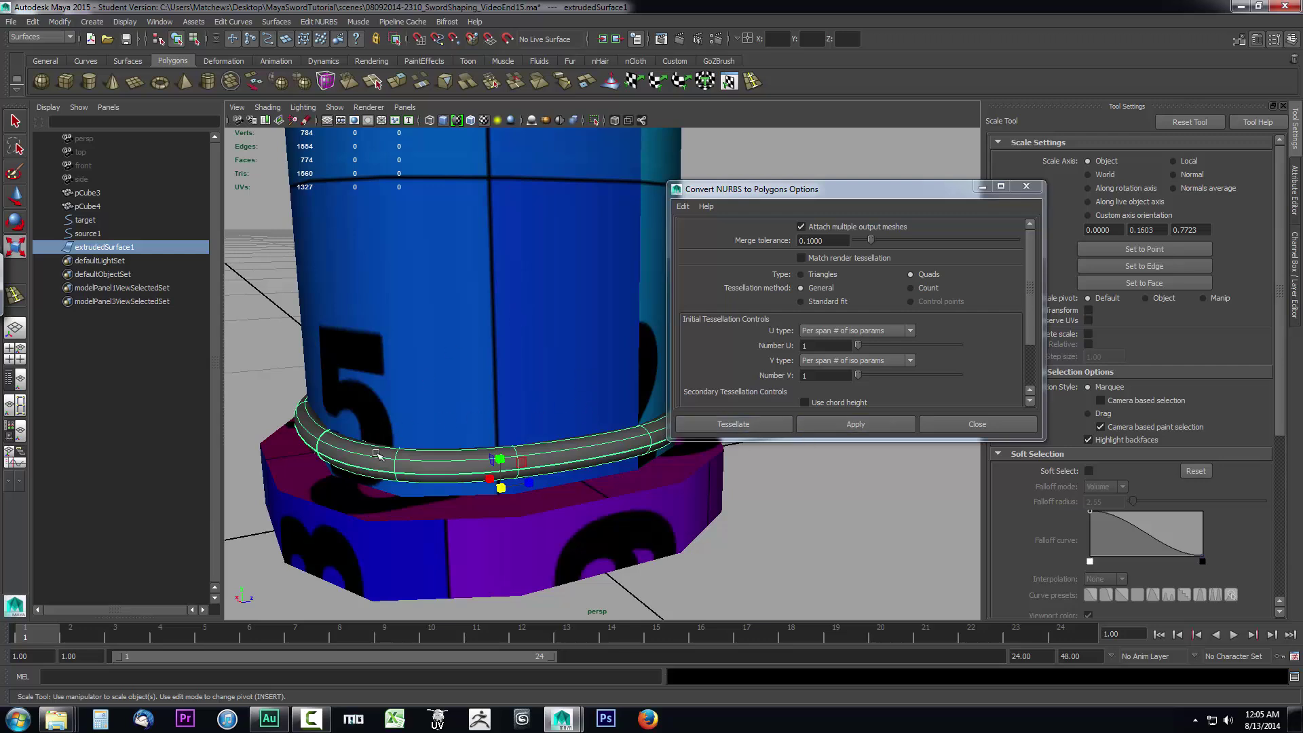
{"action": "left_click", "coordinate": [812, 376]}
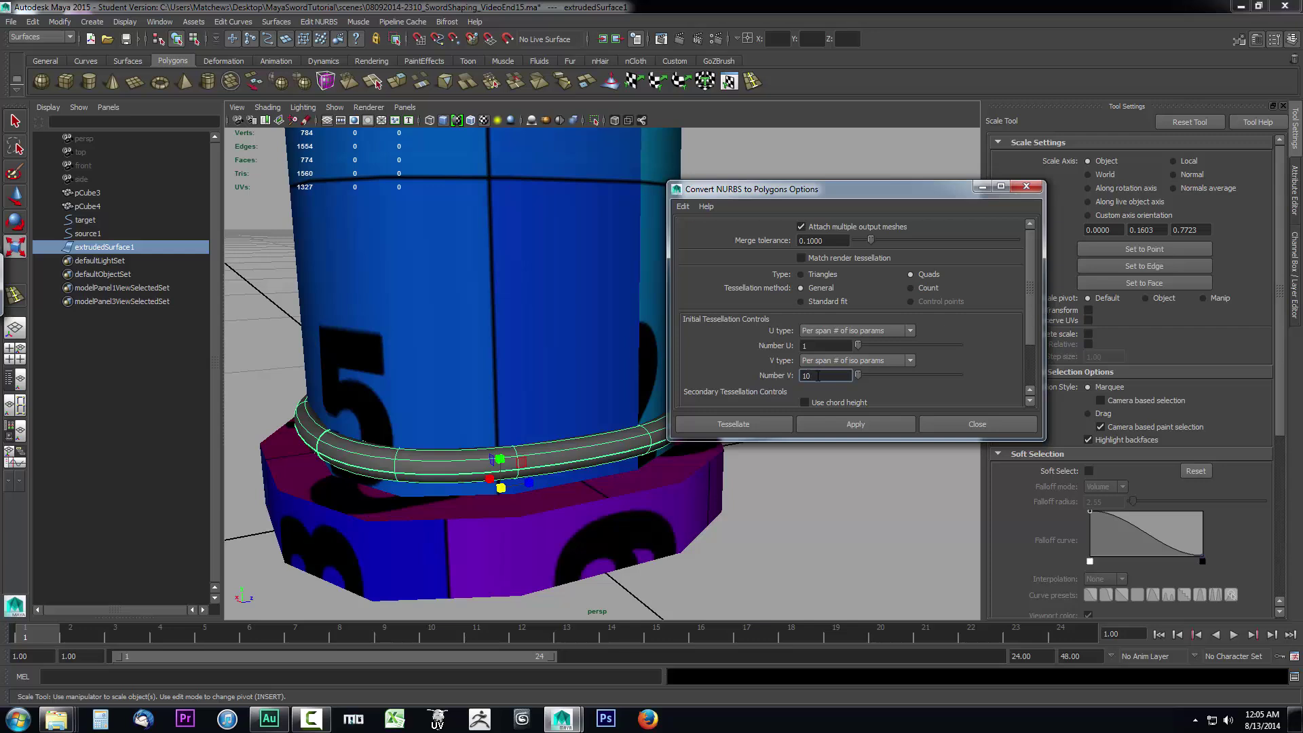
{"action": "scroll", "coordinate": [733, 392], "scroll_direction": "down", "scroll_amount": 2}
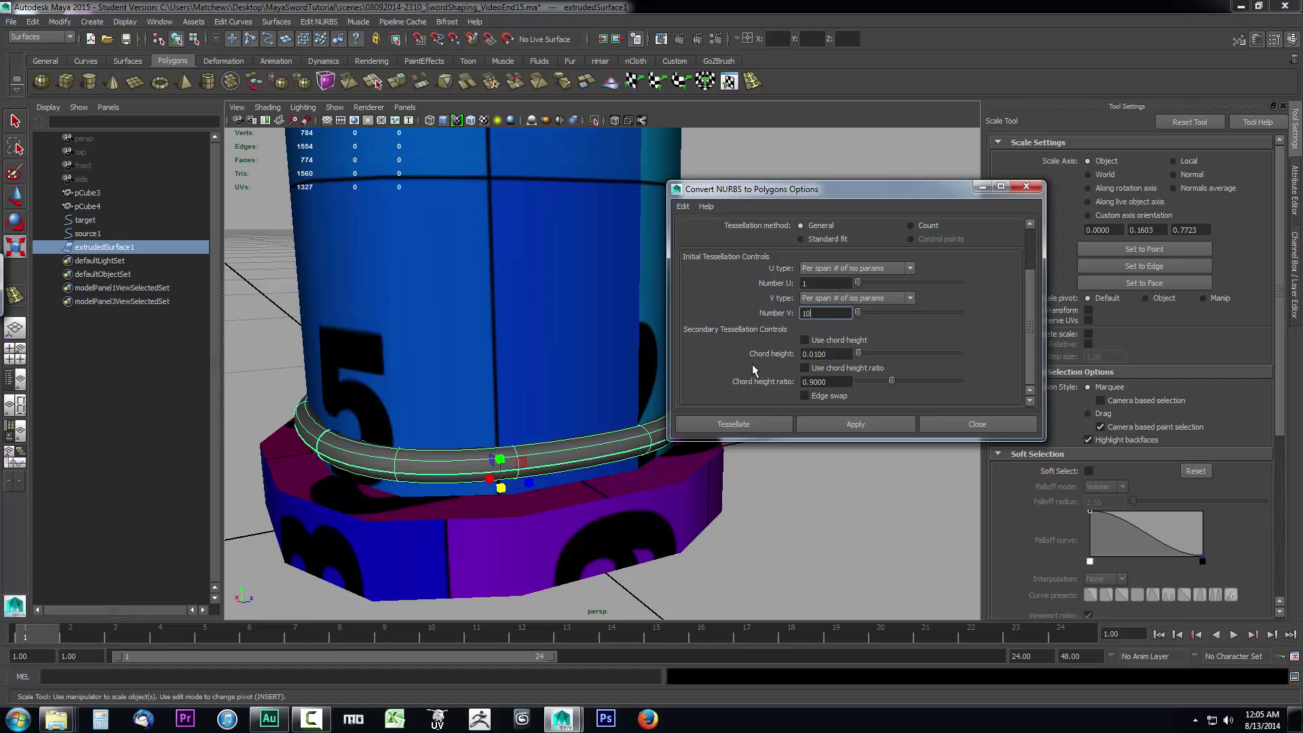
{"action": "scroll", "coordinate": [707, 364], "scroll_direction": "up", "scroll_amount": 2}
{"action": "left_click", "coordinate": [749, 426]}
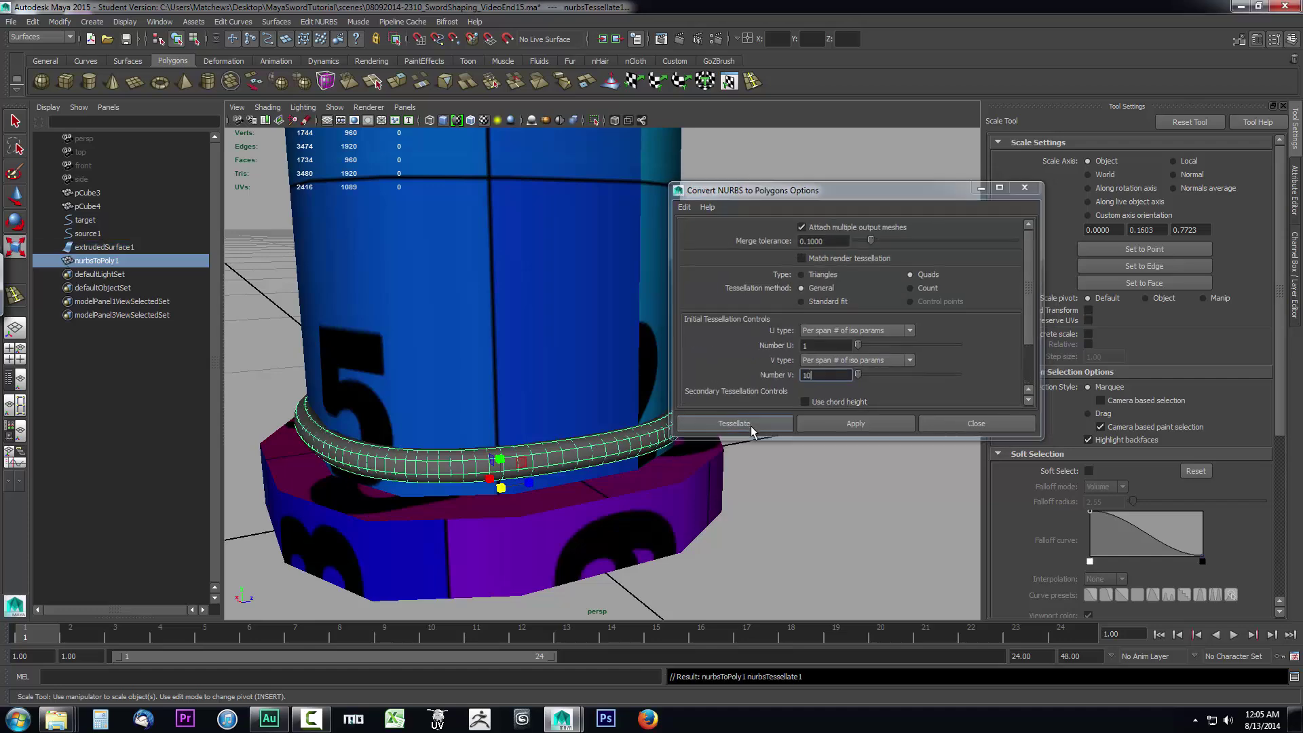
Hide the original NURBS surface extrudedSurface1, leaving the polygon ring displayed.
{"action": "right_click_drag", "start_coordinate": [531, 410], "coordinate": [580, 394]}
{"action": "left_click", "coordinate": [189, 349]}
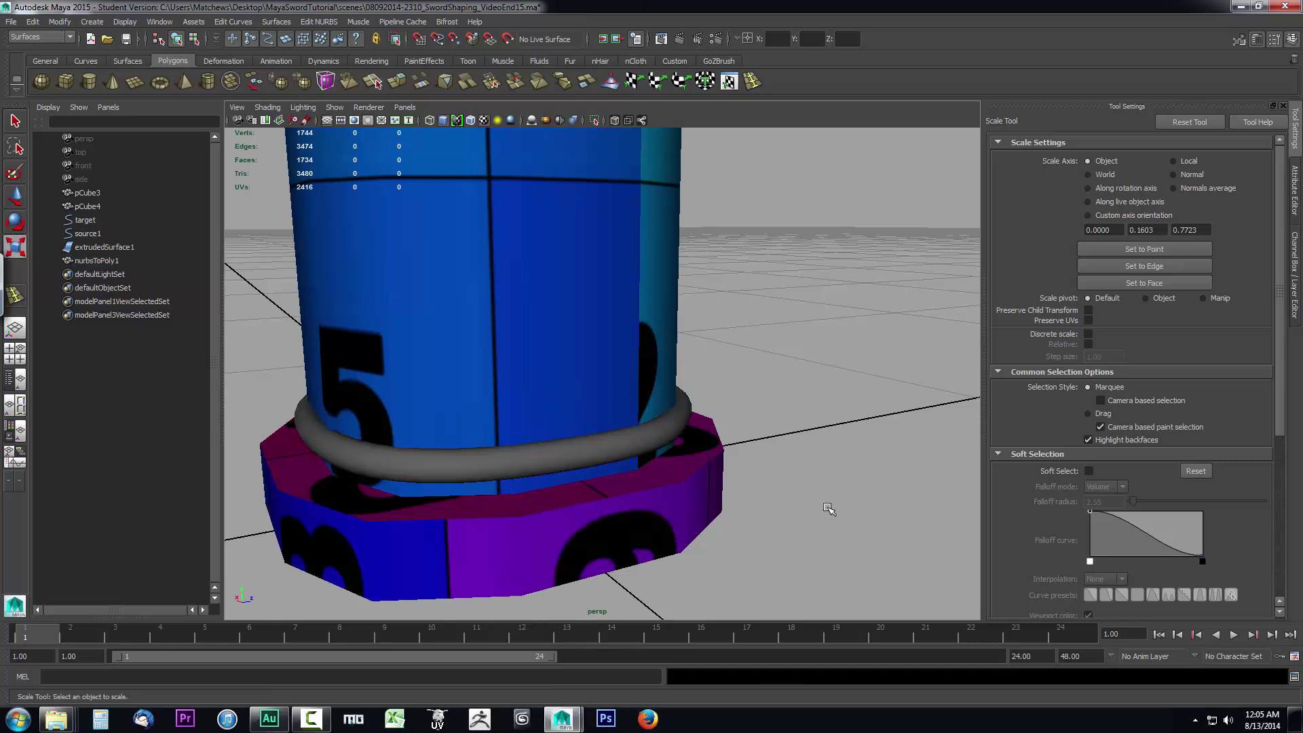
{"action": "left_click", "coordinate": [103, 249]}
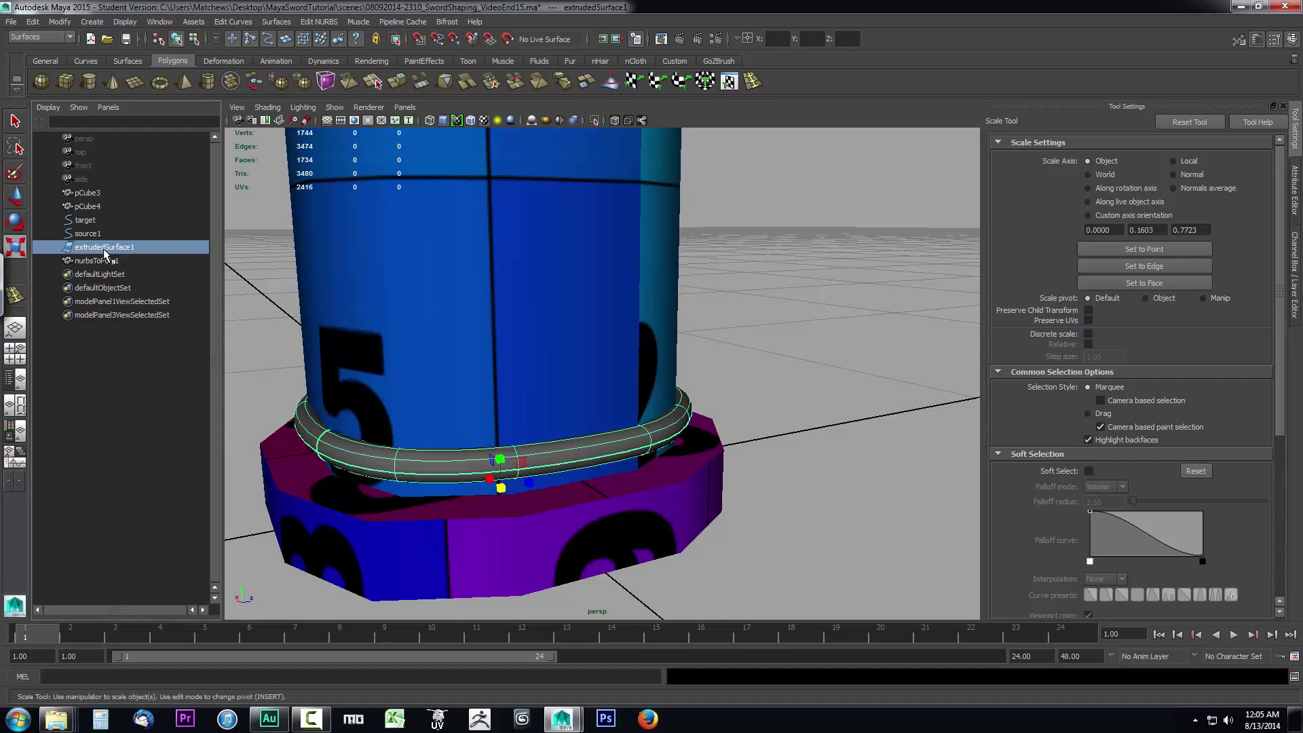
{"action": "key", "text": "ctrl+h"}
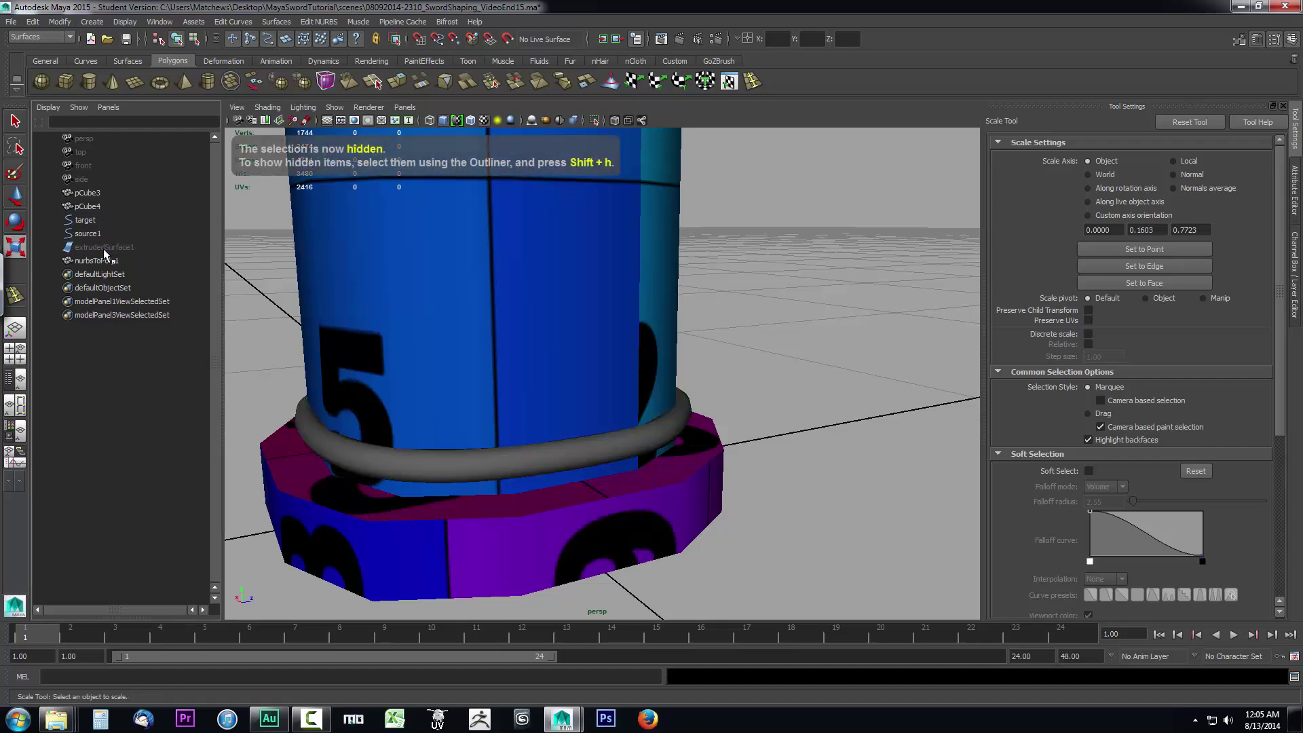
Examine the polygon ring around the grip's base from several angles and distances.
{"action": "left_click_drag", "start_coordinate": [517, 490], "coordinate": [633, 473], "text": "alt"}
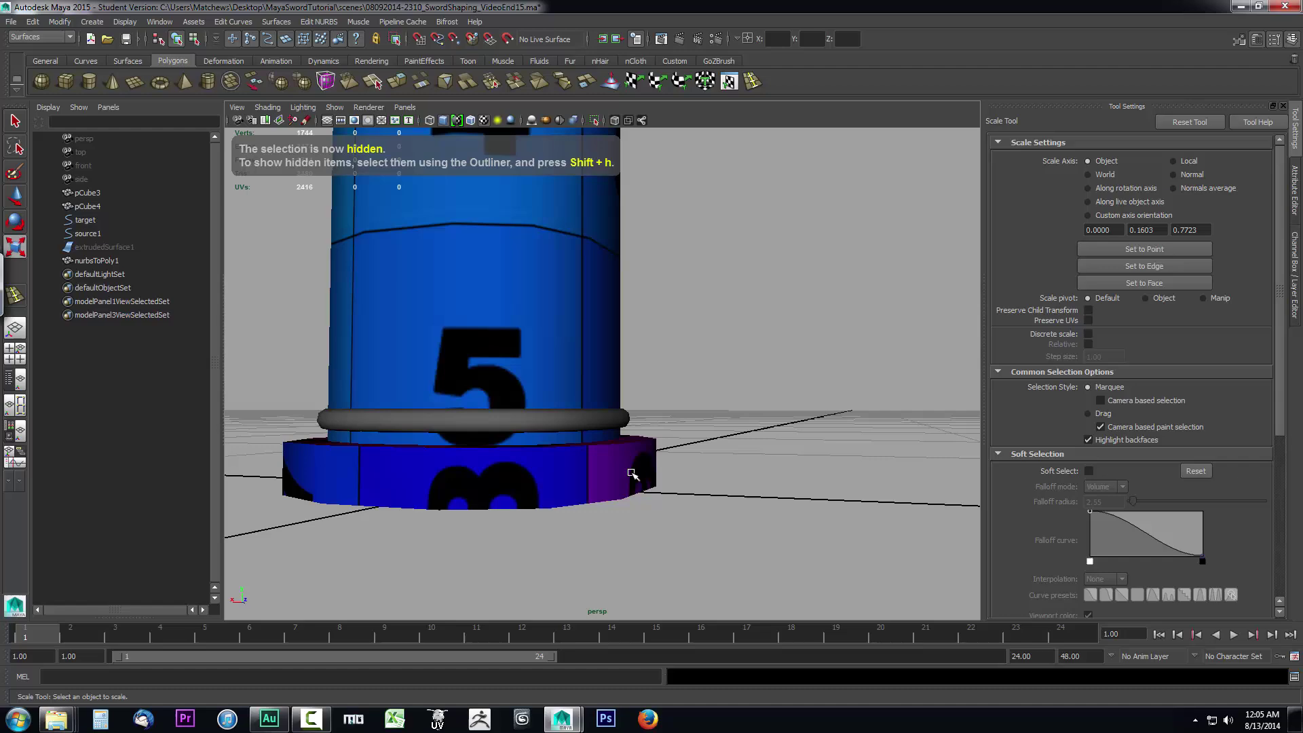
{"action": "left_click", "coordinate": [504, 426]}
{"action": "left_click_drag", "start_coordinate": [504, 426], "coordinate": [659, 489], "text": "alt"}
{"action": "scroll", "coordinate": [660, 489], "scroll_direction": "down", "scroll_amount": 5}
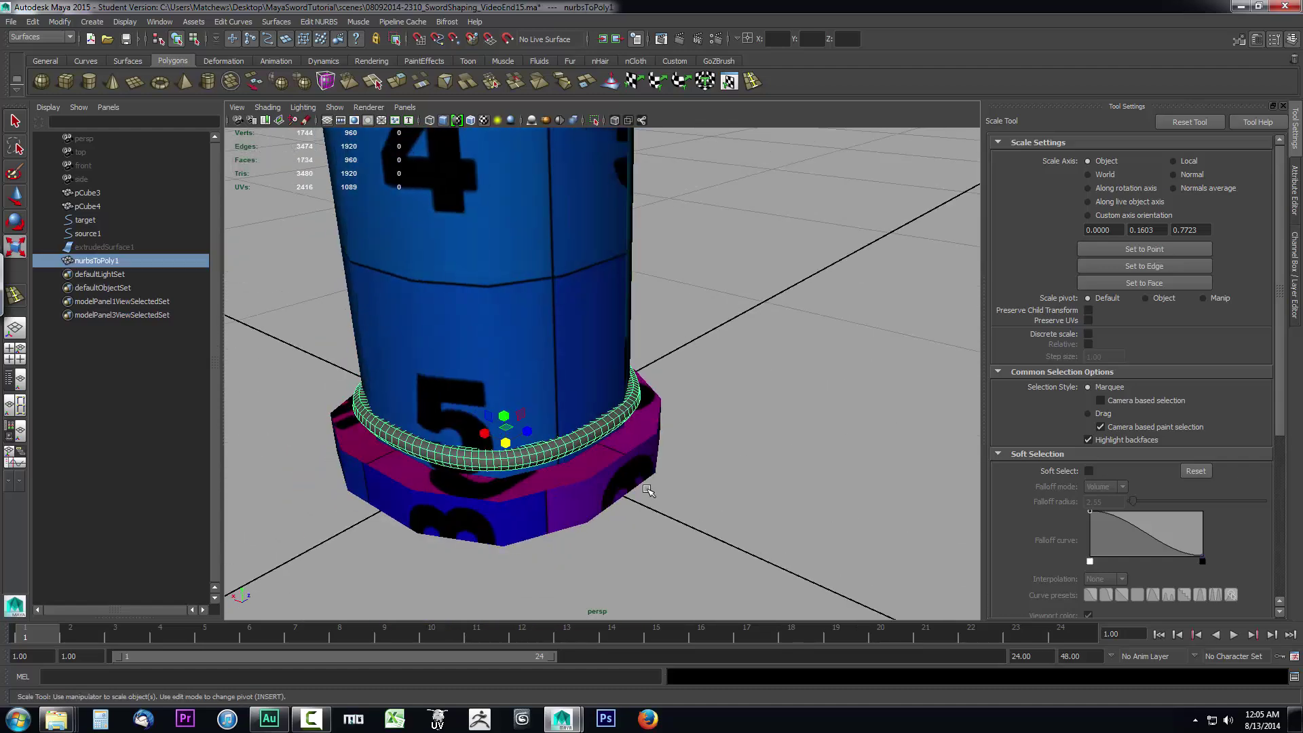
{"action": "left_click", "coordinate": [658, 499]}
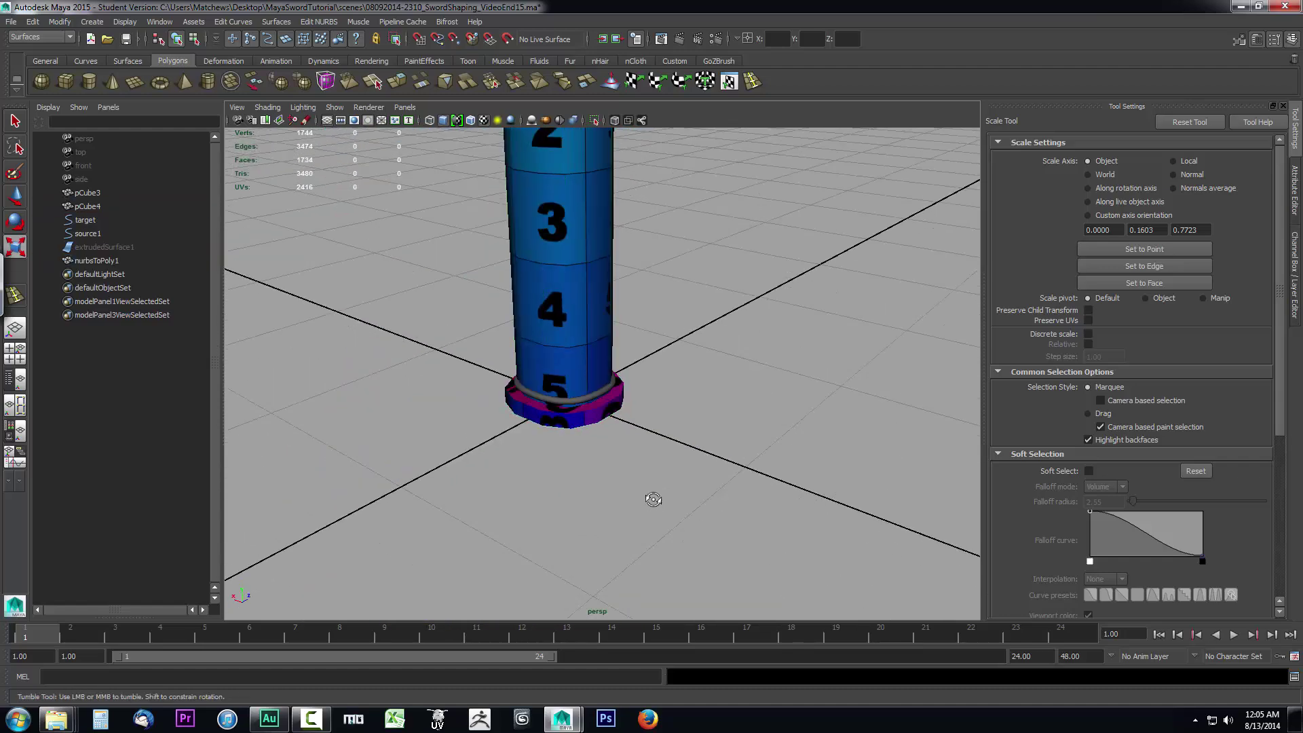
{"action": "mouse_move", "coordinate": [652, 498]}
{"action": "left_mouse_down", "text": "alt"}
{"action": "mouse_move", "coordinate": [646, 482]}
{"action": "mouse_move", "coordinate": [665, 486]}
{"action": "left_mouse_up", "text": "alt"}
{"action": "scroll", "coordinate": [664, 487], "scroll_direction": "up", "scroll_amount": 6}
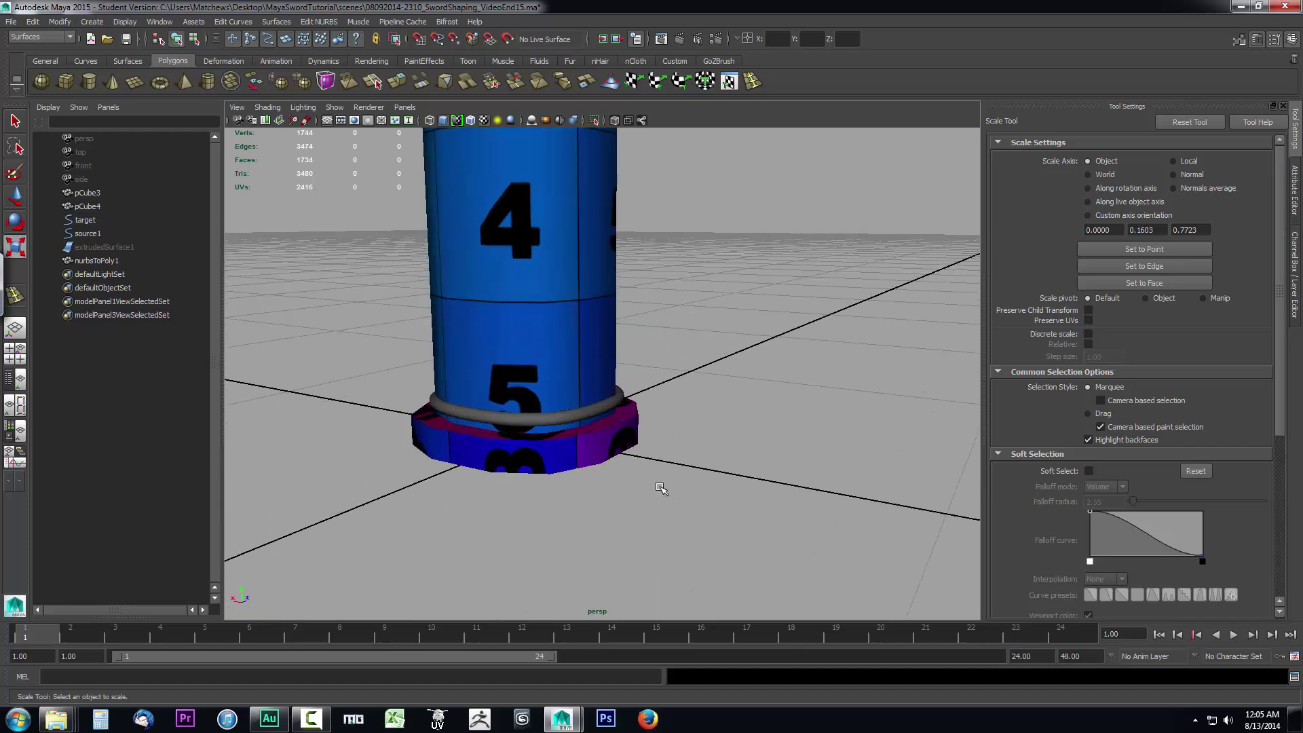
{"action": "scroll", "coordinate": [711, 502], "scroll_direction": "up", "scroll_amount": 2}
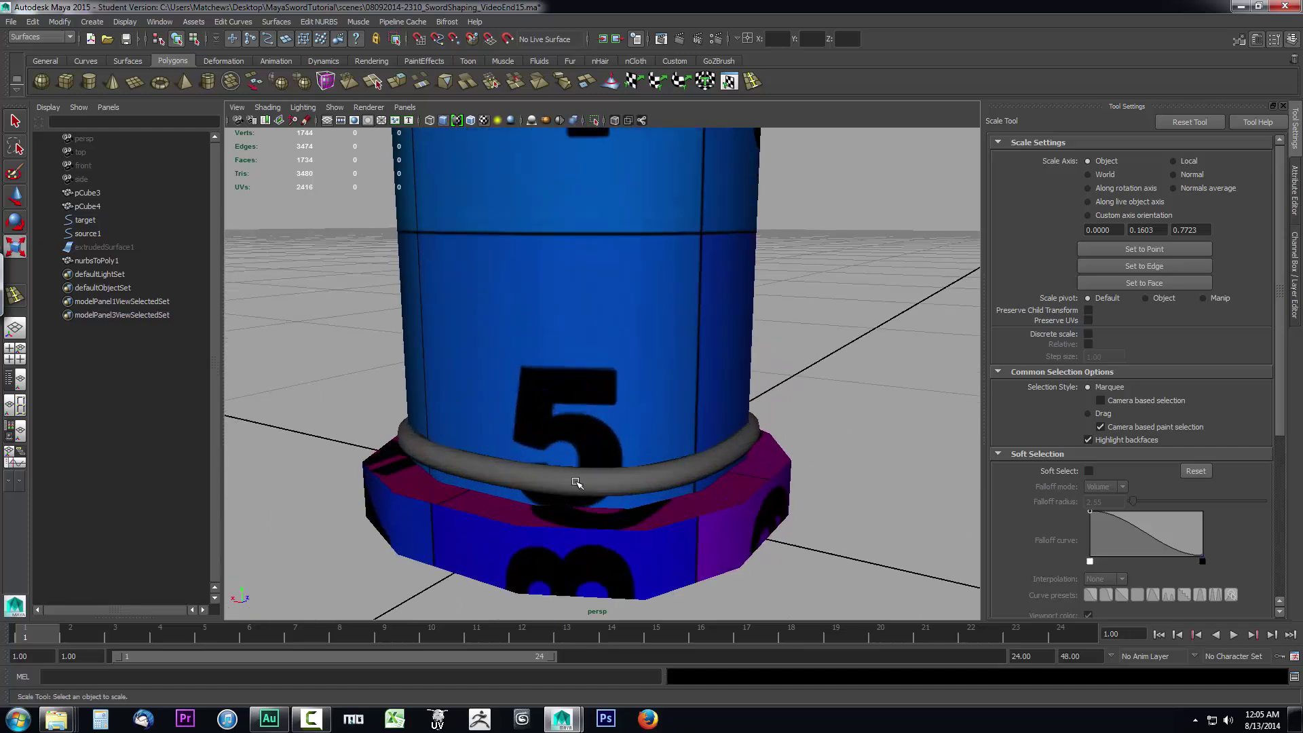
Try scaling the source1 profile curve uniformly while the polygon ring still has its construction history, and undo the scaling.
{"action": "left_click", "coordinate": [576, 482]}
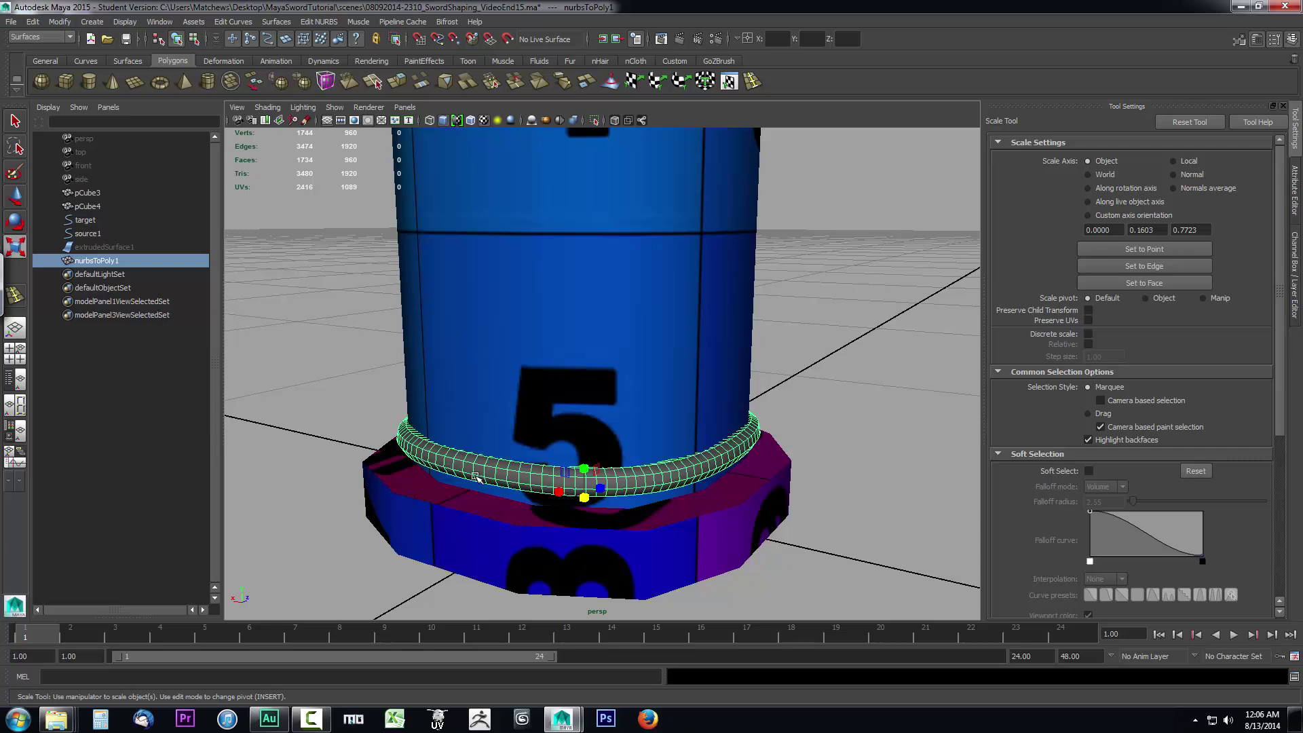
{"action": "left_click", "coordinate": [88, 234]}
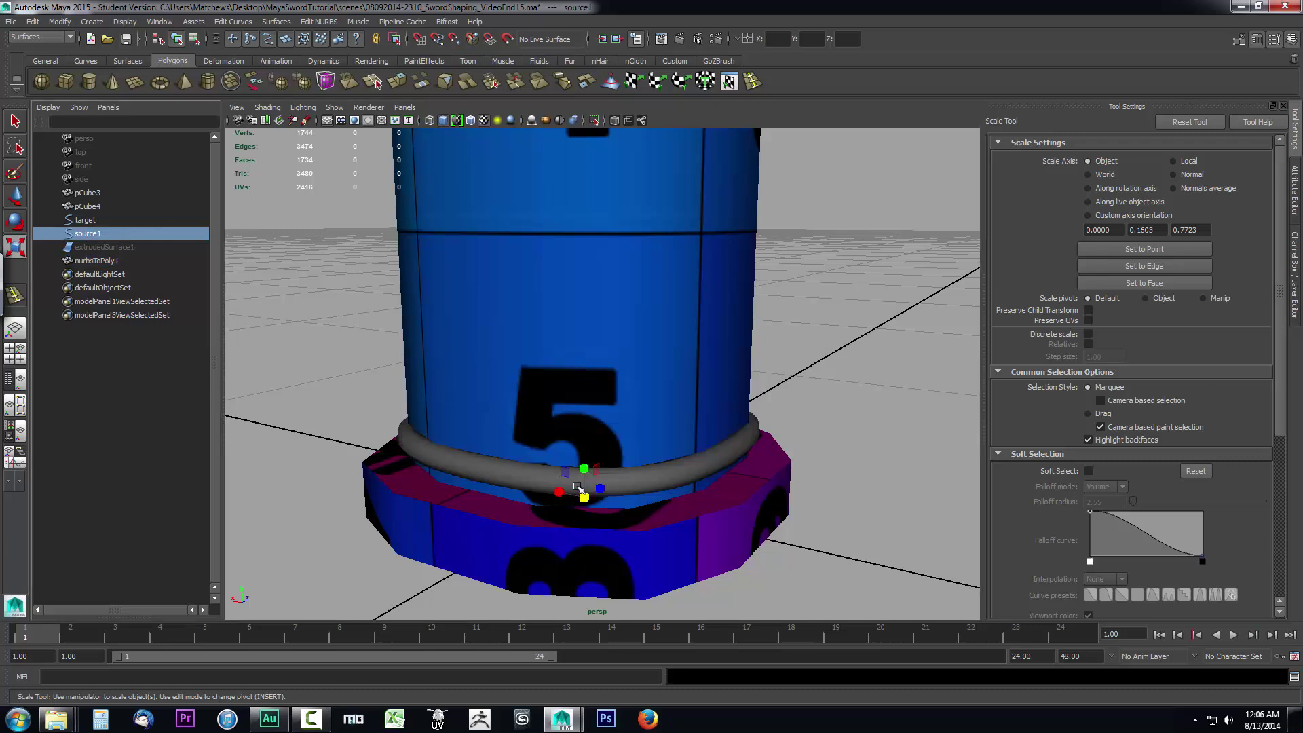
{"action": "left_click_drag", "start_coordinate": [585, 498], "coordinate": [594, 505]}
{"action": "key", "text": "ctrl+z"}
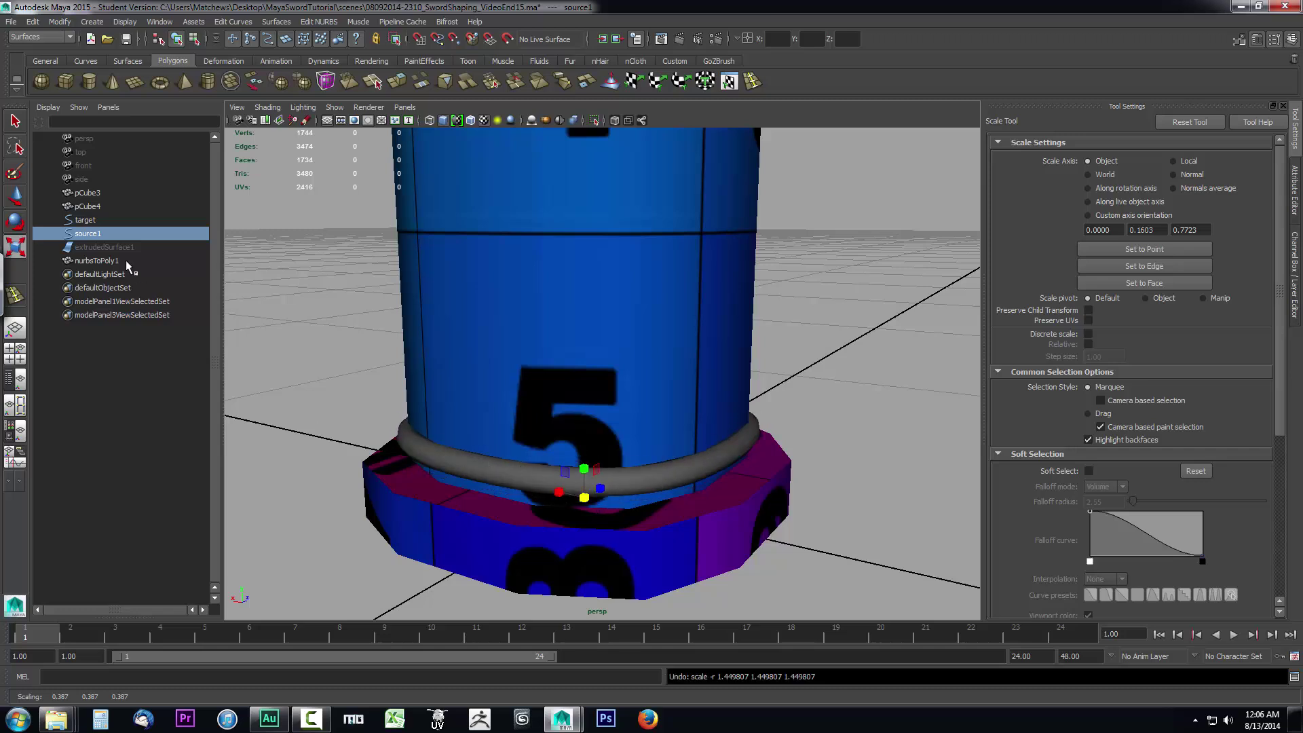
Freeze the transformations of the polygon ring nurbsToPoly1 and delete its construction history.
{"action": "left_click", "coordinate": [91, 261]}
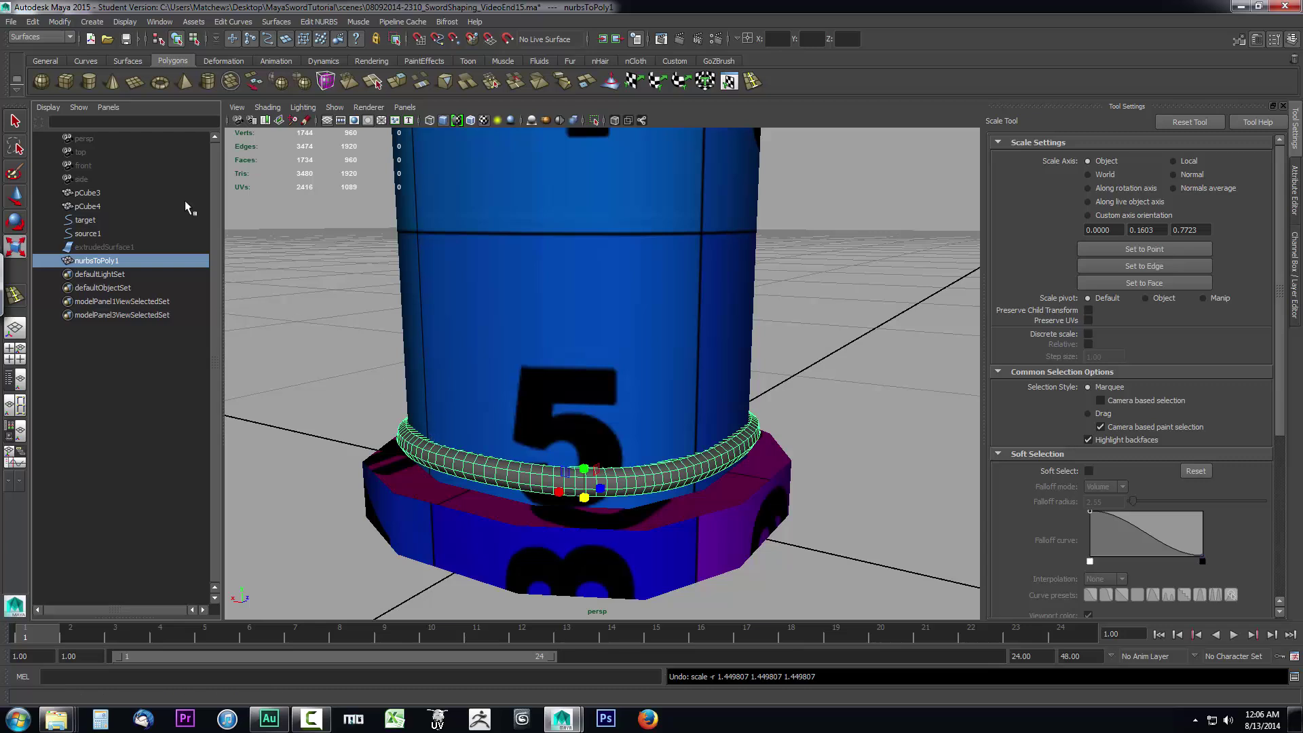
{"action": "left_click", "coordinate": [61, 21]}
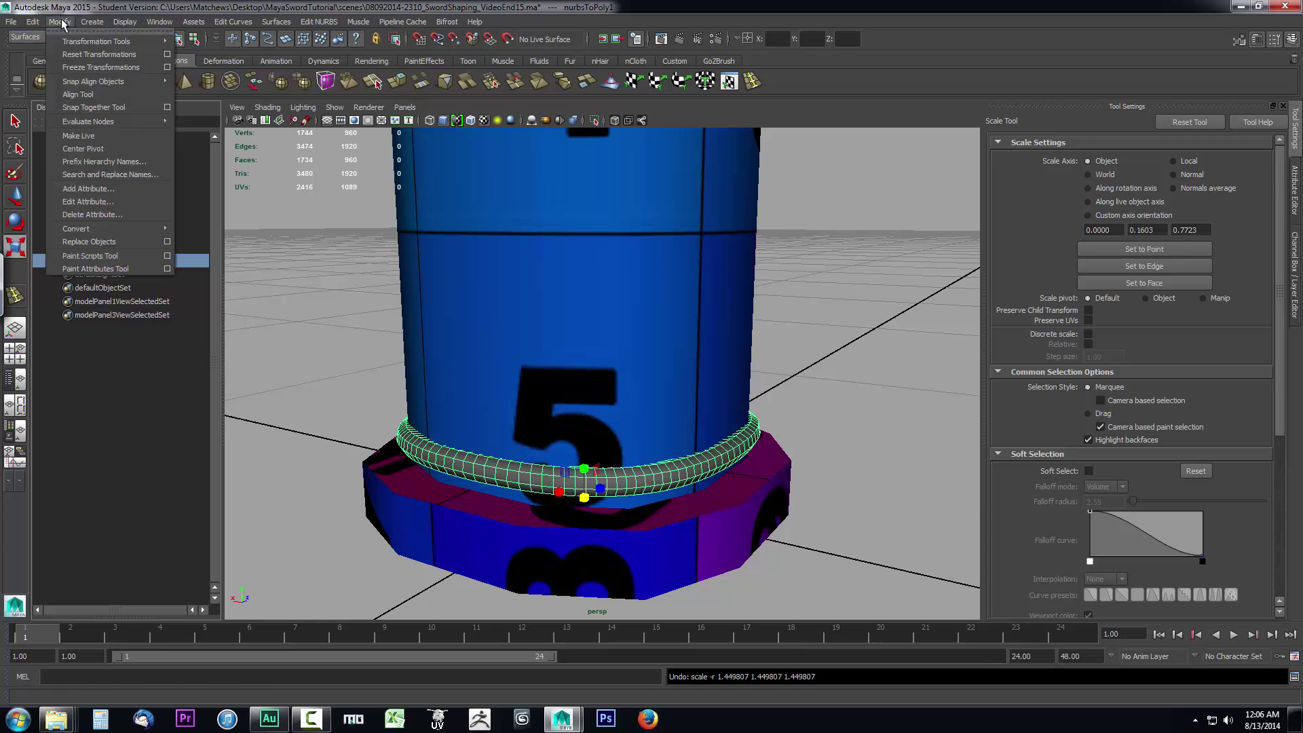
{"action": "left_click", "coordinate": [78, 67]}
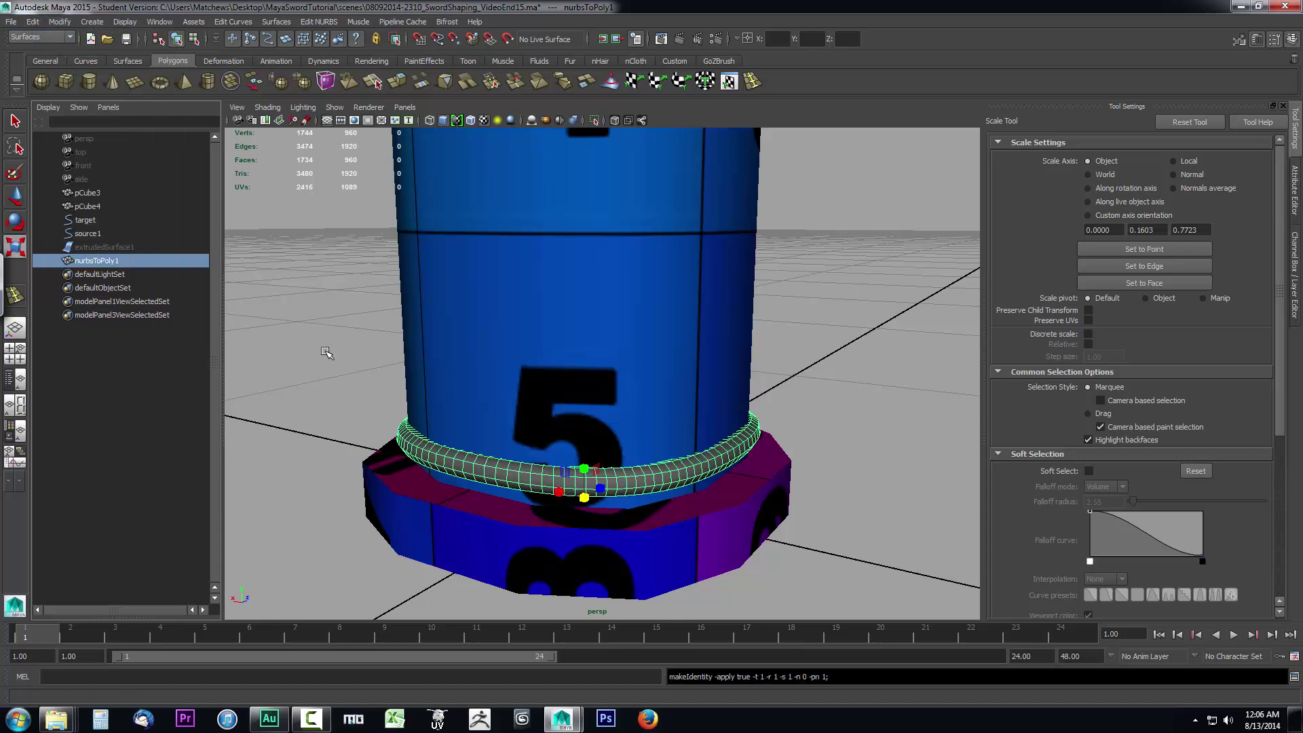
{"action": "left_click", "coordinate": [37, 23]}
{"action": "mouse_move", "coordinate": [102, 162]}
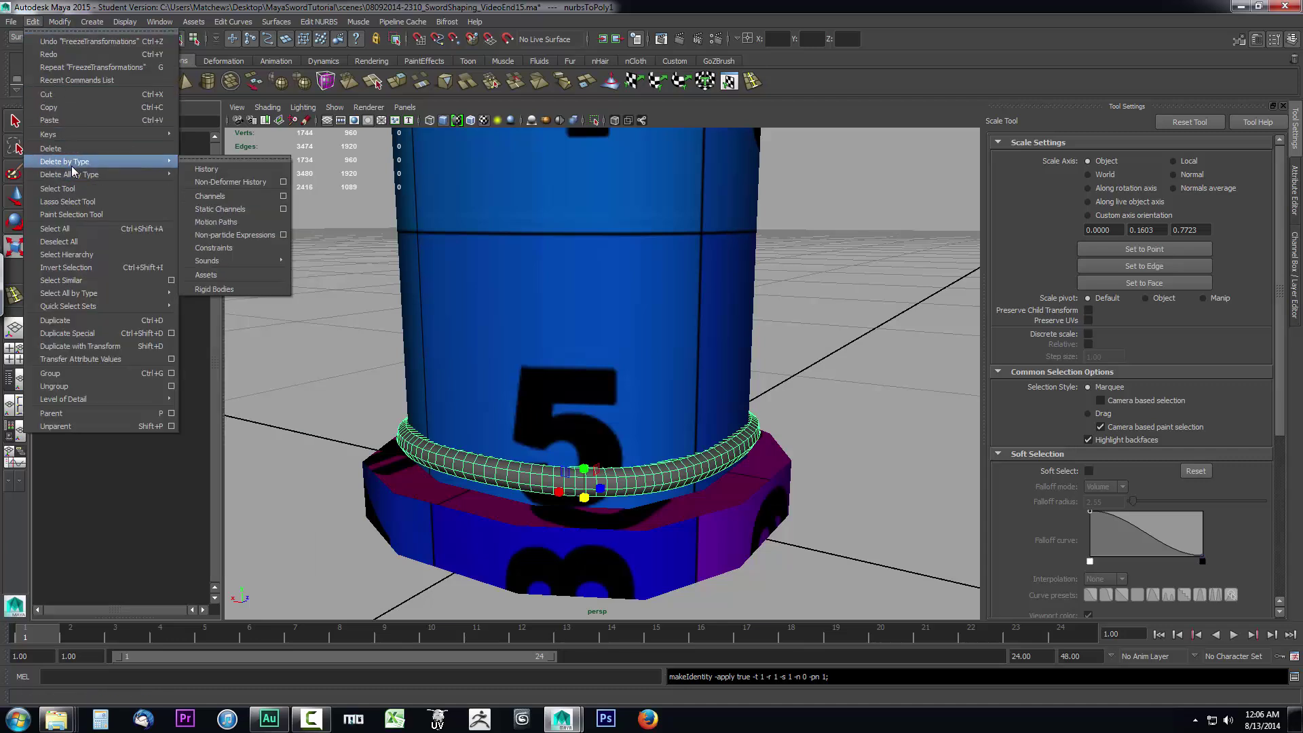
{"action": "left_click", "coordinate": [207, 169]}
Scale the source1 profile curve uniformly to about 0.477 to test whether the polygon ring still depends on it.
{"action": "left_click", "coordinate": [92, 234]}
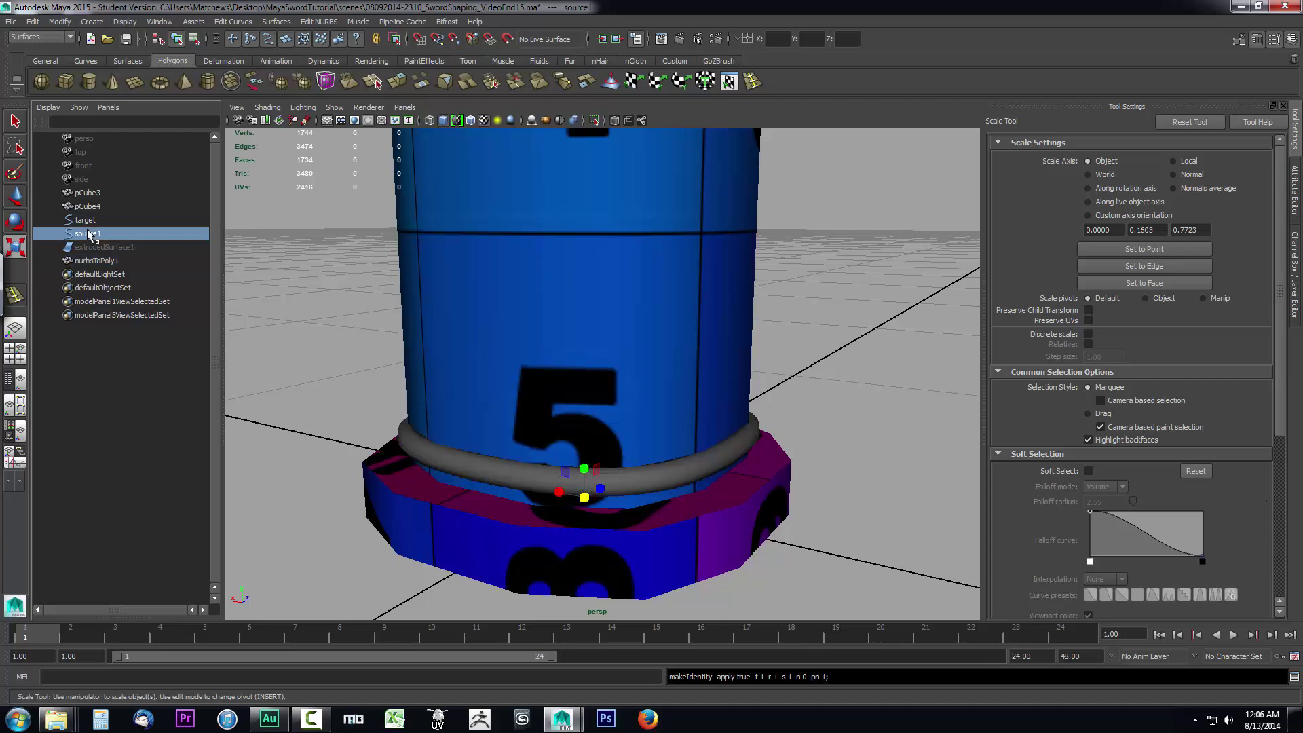
{"action": "left_click_drag", "start_coordinate": [576, 502], "coordinate": [600, 498]}
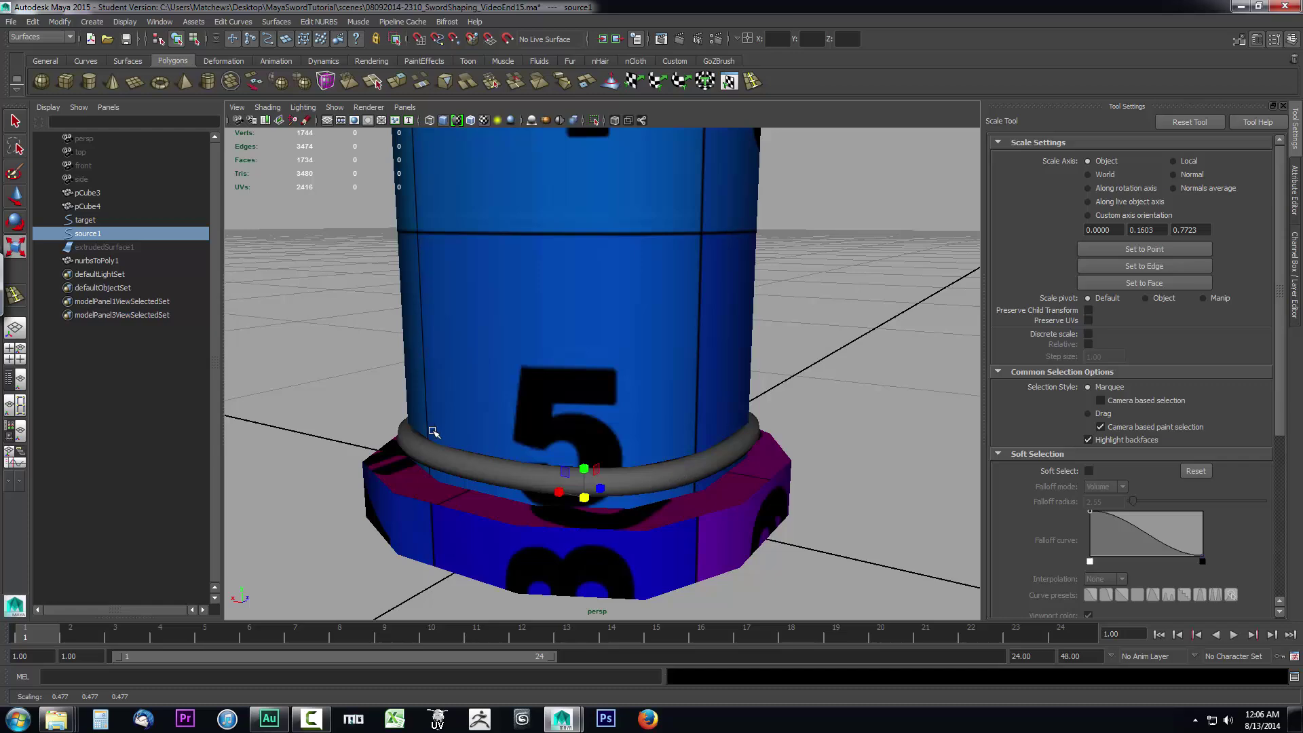
Select the polygon ring nurbsToPoly1 around the grip's base and switch to the Select tool.
{"action": "left_click", "coordinate": [447, 462]}
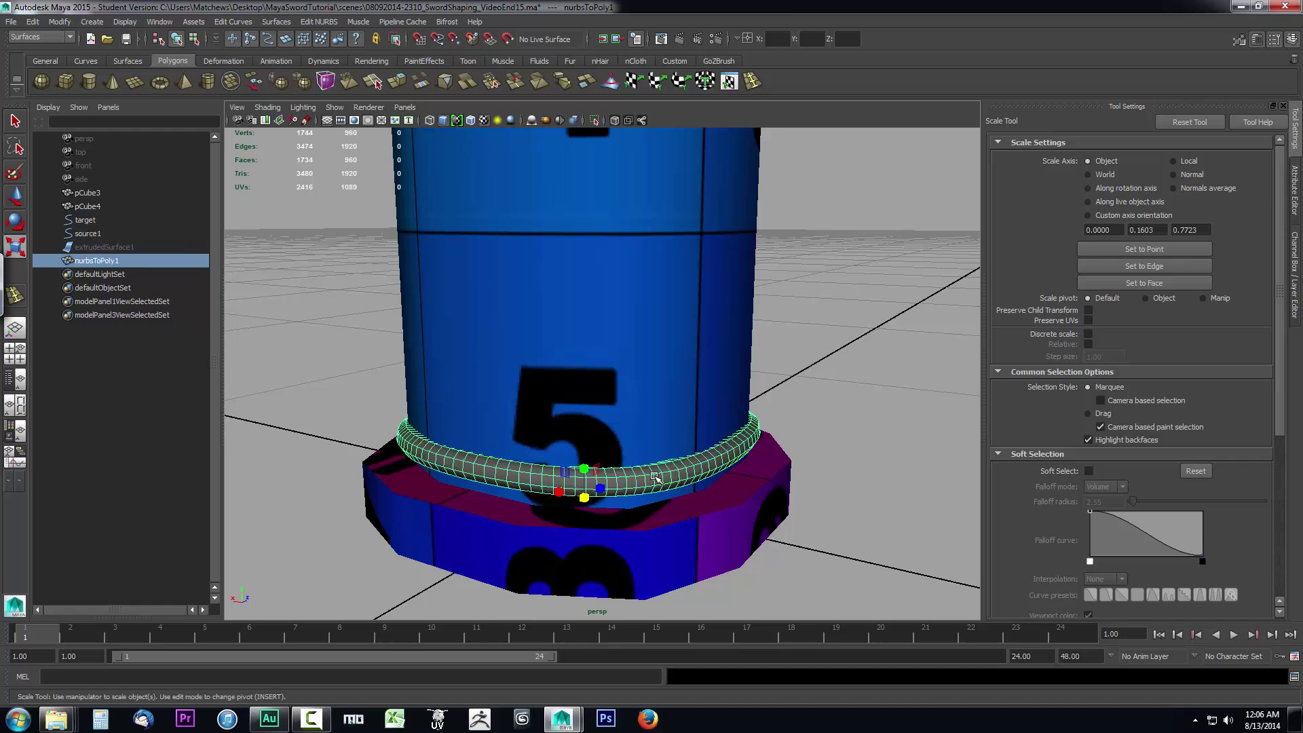
{"action": "scroll", "coordinate": [532, 471], "scroll_direction": "down", "scroll_amount": 4}
{"action": "left_click_drag", "start_coordinate": [631, 473], "coordinate": [626, 466], "text": "alt"}
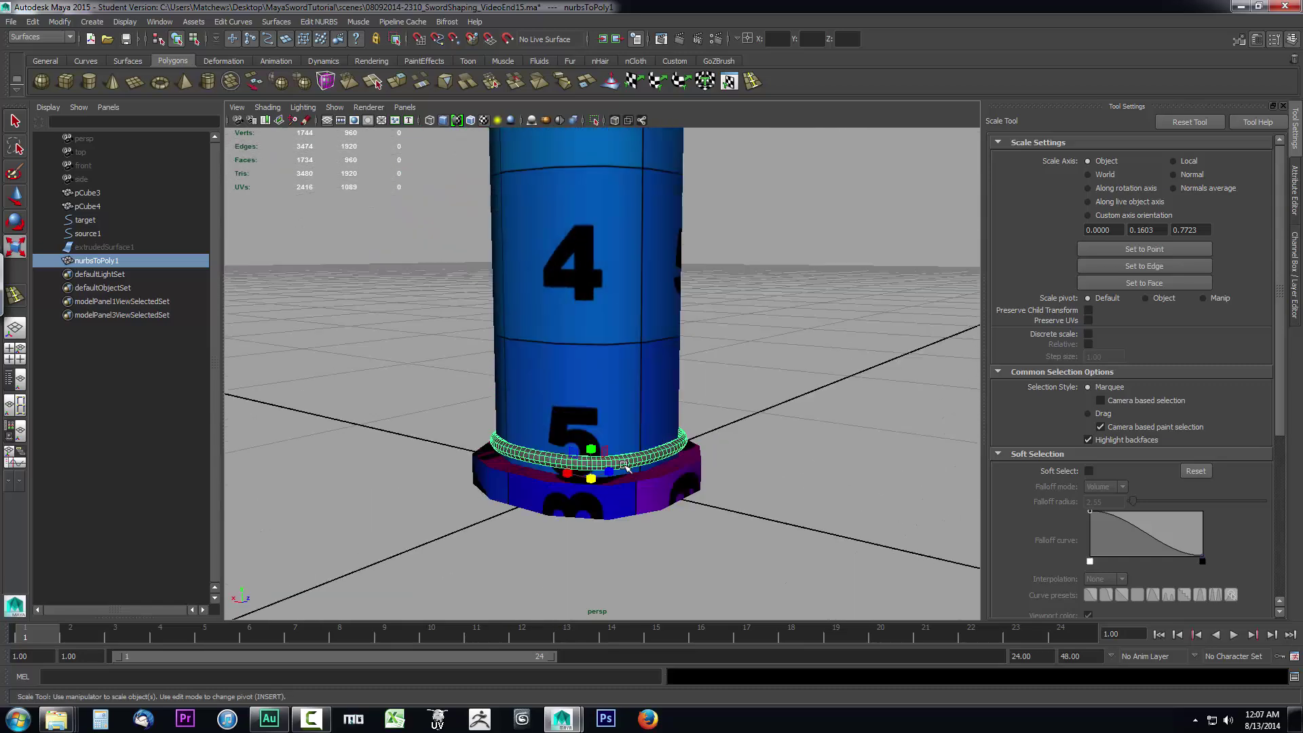
{"action": "key", "text": "q"}
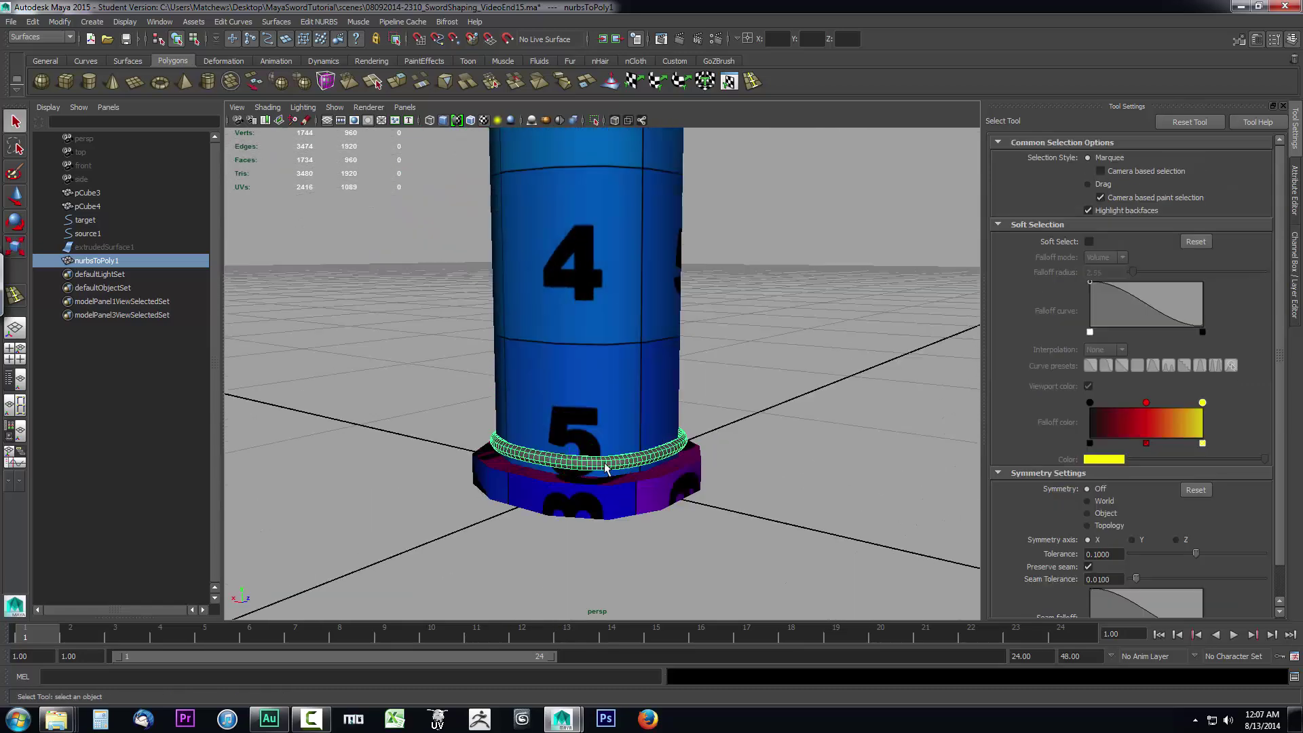